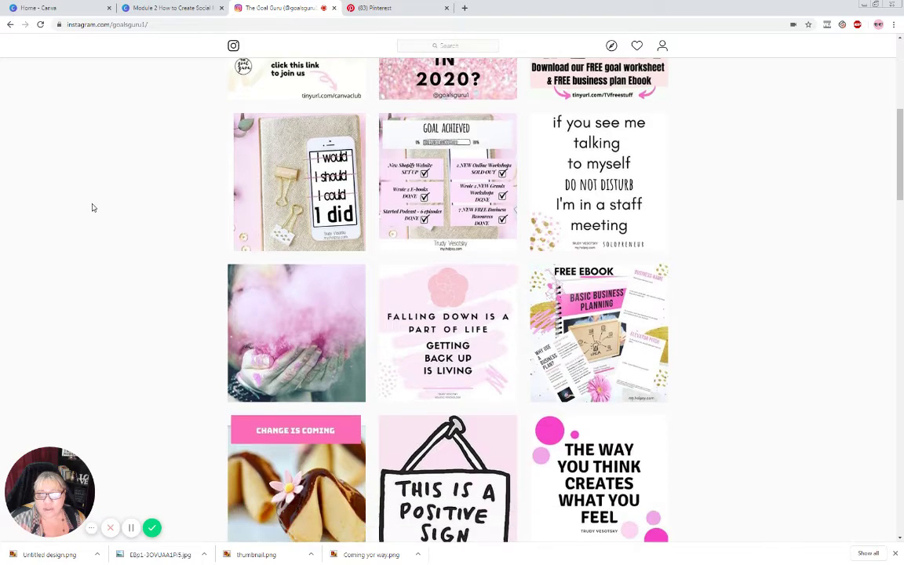
# Step: Examine the colours, quote graphics and photos in The Goal Guru's post grid down to the multi-tile "focus on your goals" image
pyautogui.scroll(-3, 92, 208)
pyautogui.scroll(-1, 92, 209)
pyautogui.scroll(-1, 91, 209)
pyautogui.scroll(-2, 92, 212)
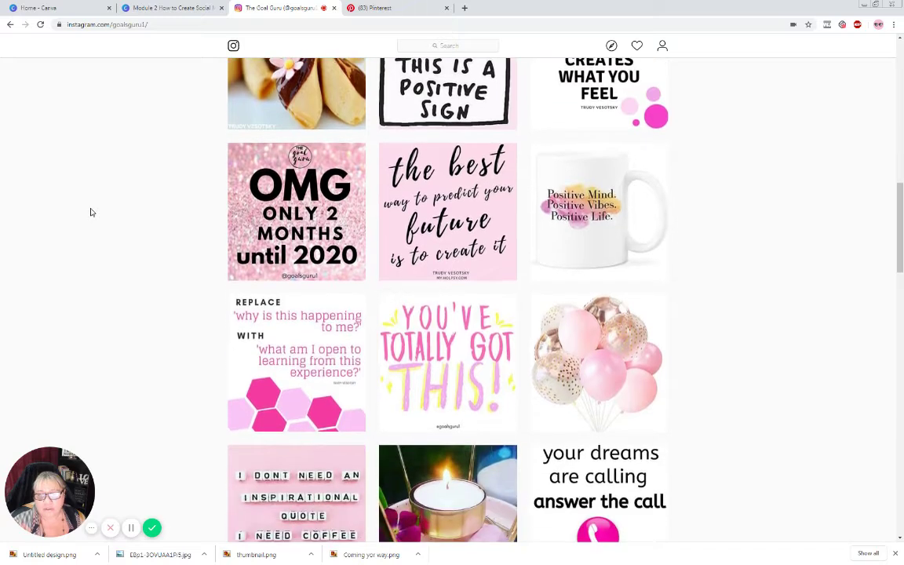
pyautogui.scroll(-2, 83, 217)
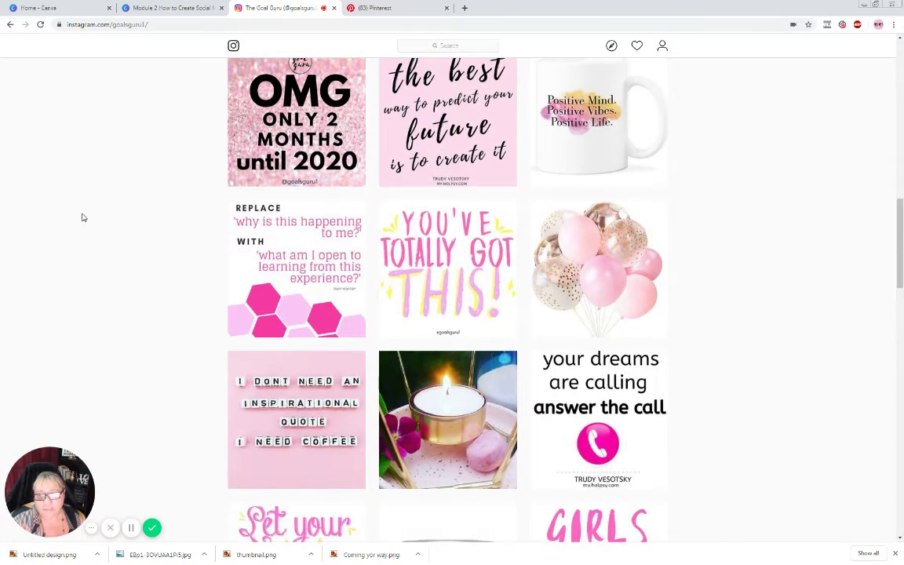
pyautogui.scroll(-2, 83, 218)
pyautogui.scroll(-3, 83, 219)
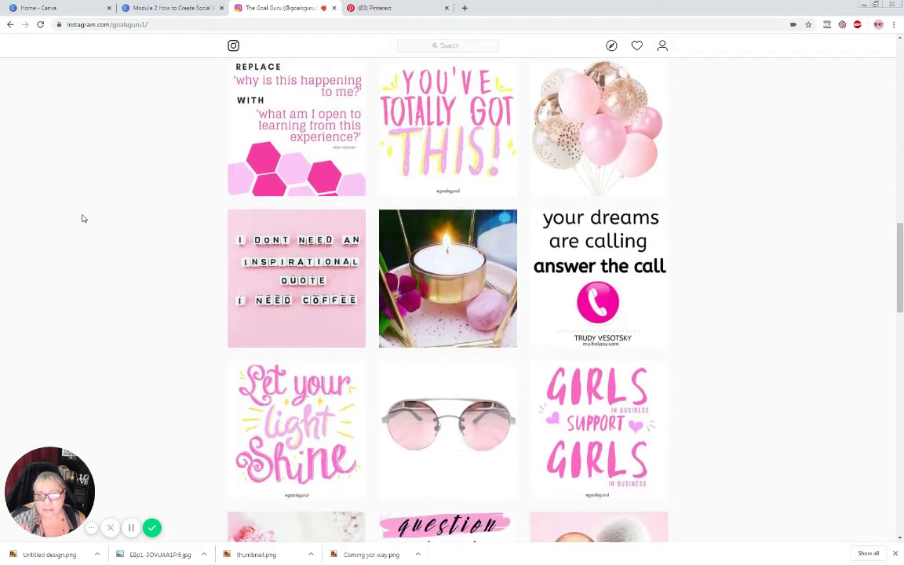
pyautogui.scroll(-3, 84, 218)
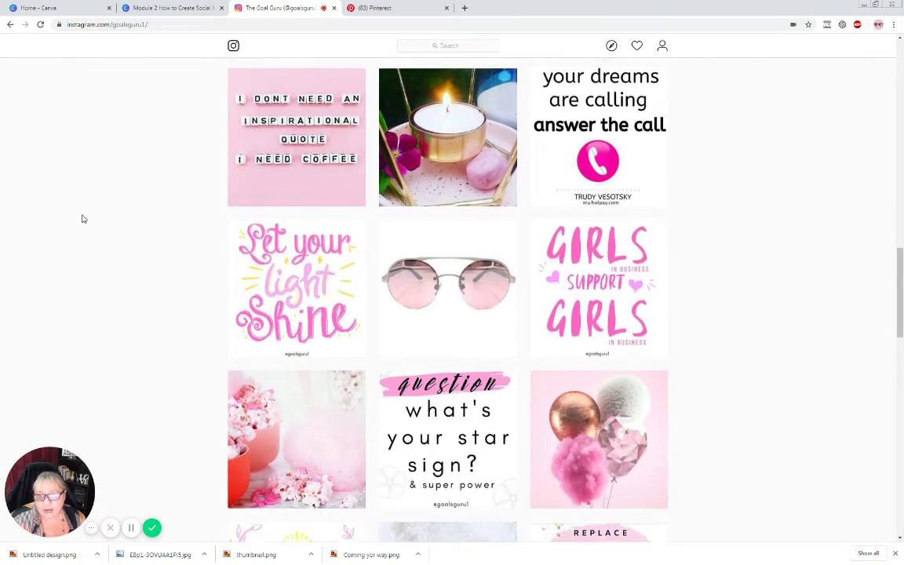
pyautogui.scroll(-2, 83, 219)
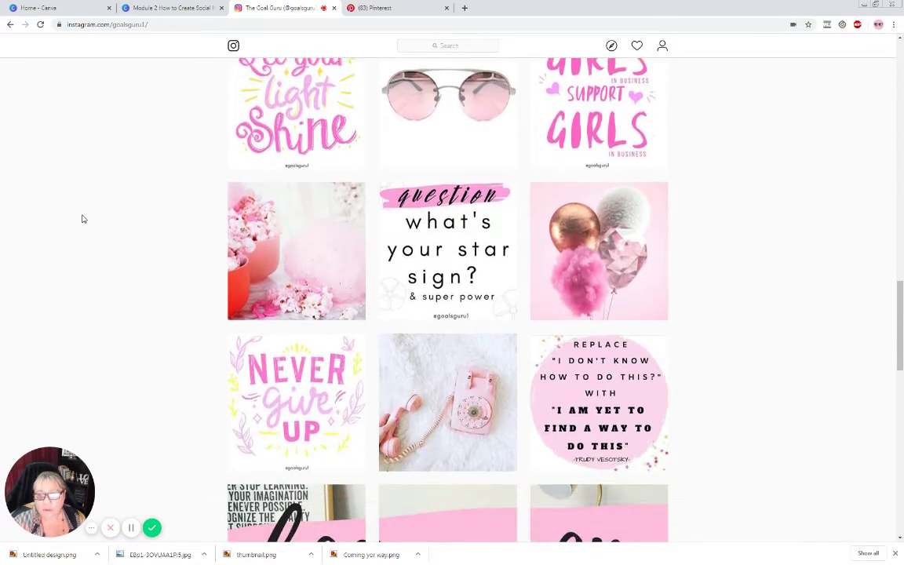
pyautogui.scroll(-1, 83, 219)
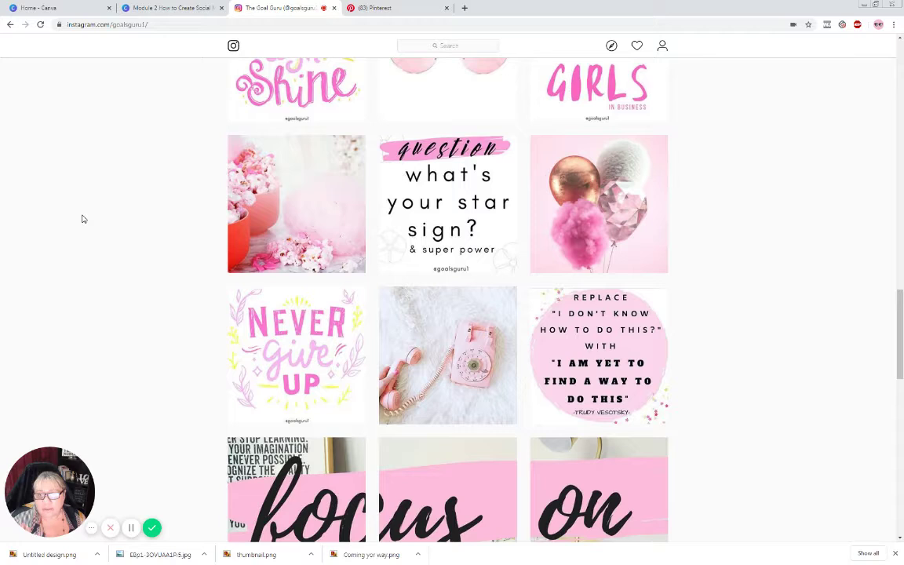
pyautogui.scroll(-1, 84, 219)
pyautogui.scroll(-2, 83, 219)
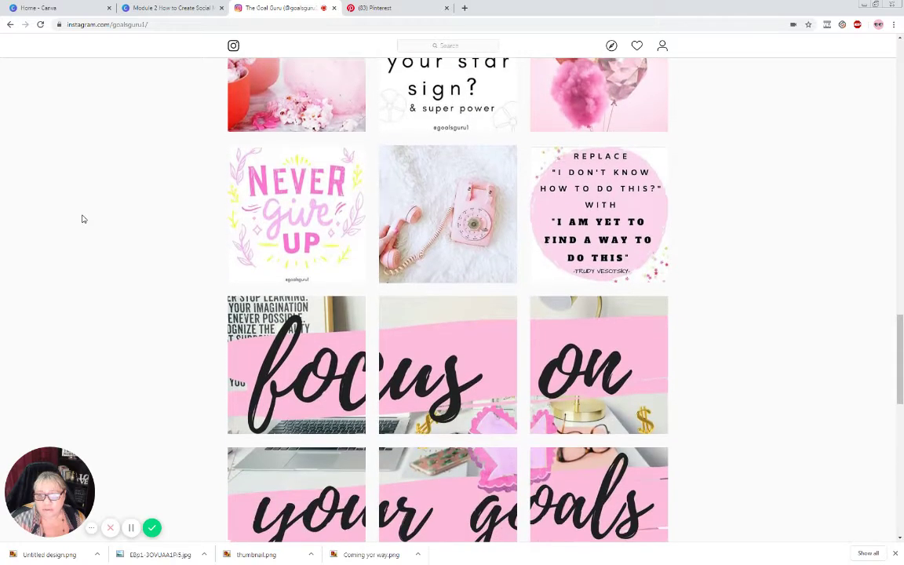
pyautogui.scroll(-2, 83, 219)
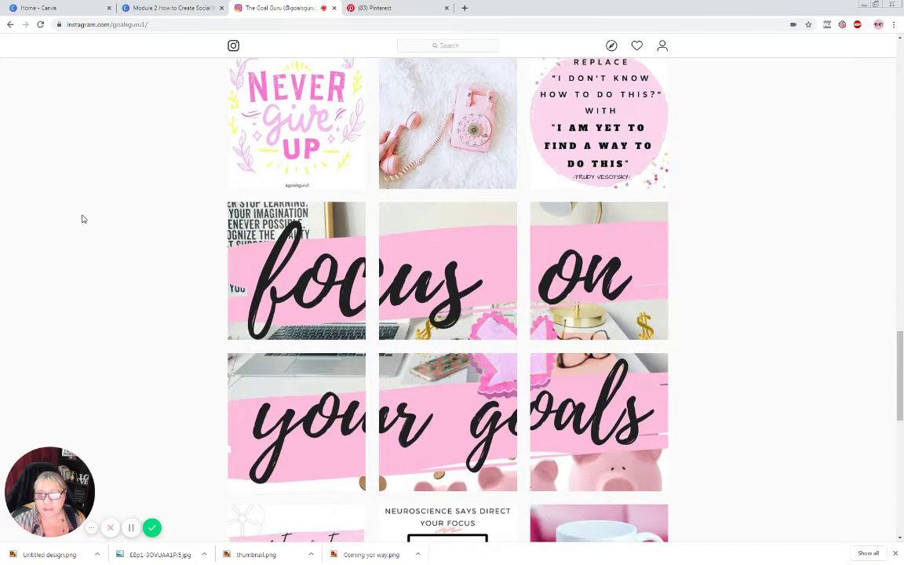
pyautogui.scroll(-1, 84, 219)
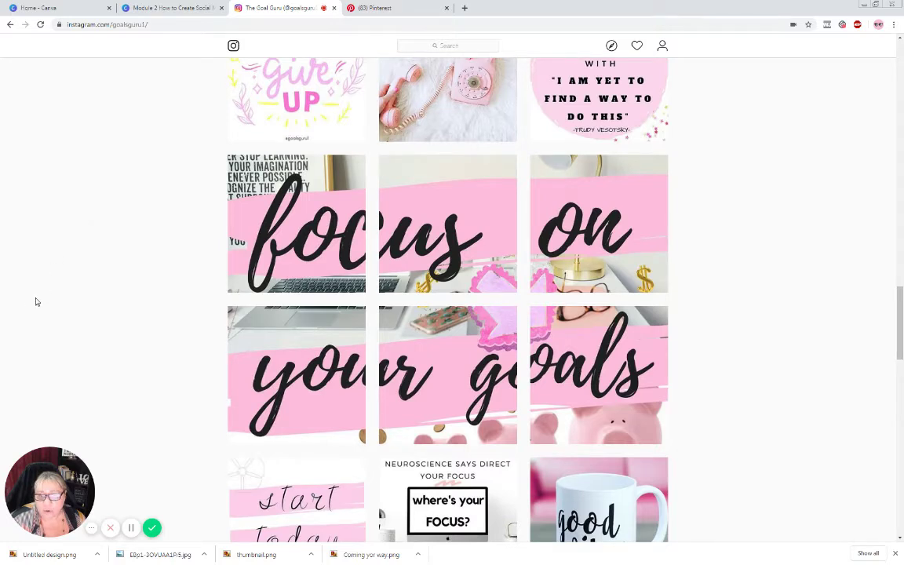
# Step: Examine how quote graphics and photos are arranged in the posts below the "focus on your goals" image
pyautogui.scroll(-5, 35, 302)
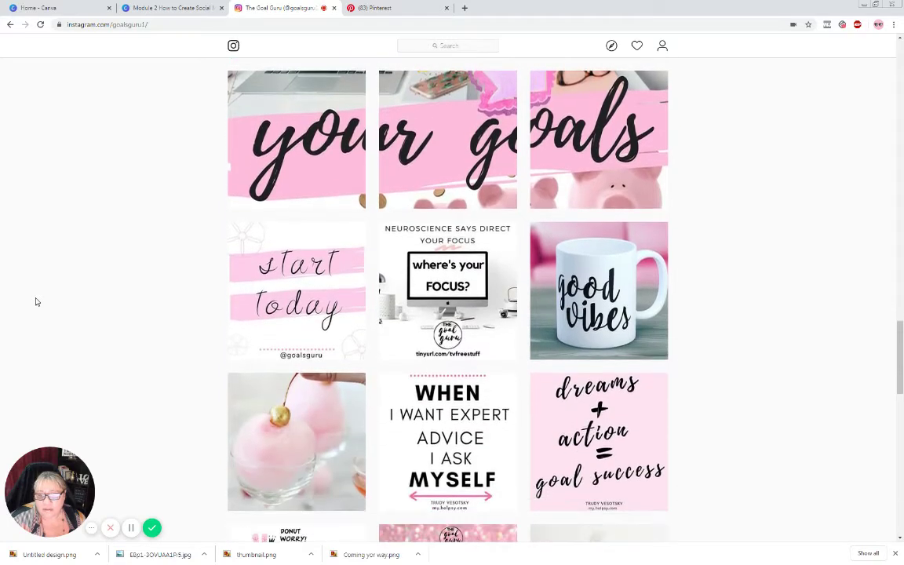
pyautogui.scroll(-2, 35, 301)
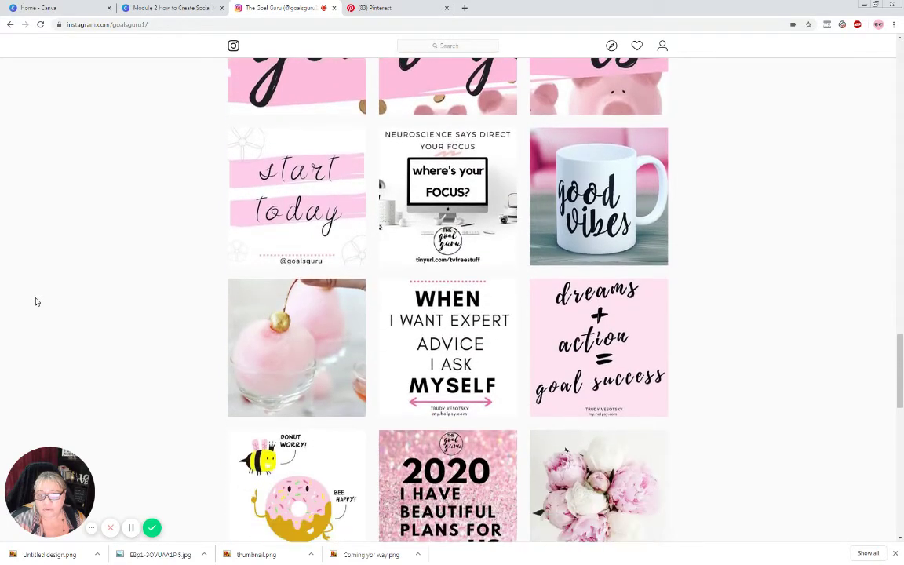
pyautogui.scroll(-3, 35, 301)
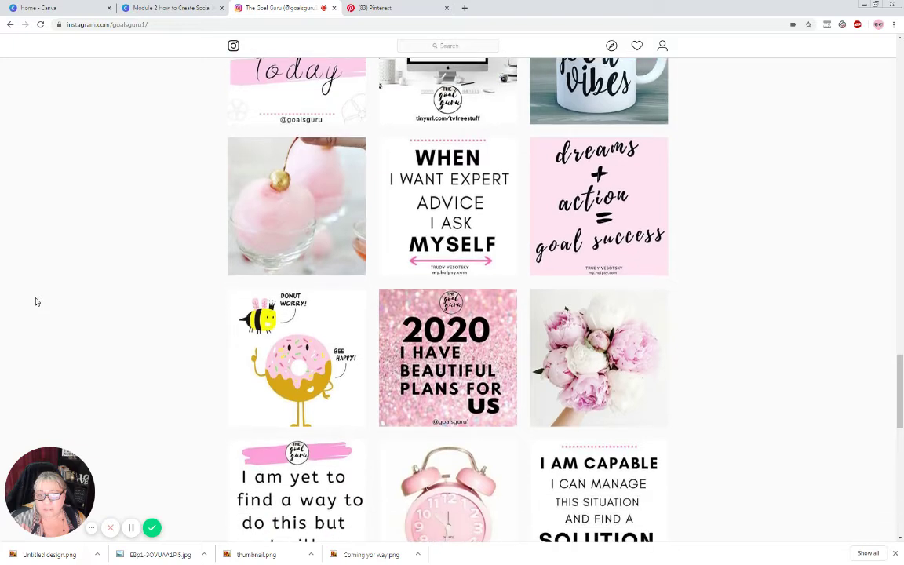
pyautogui.scroll(-1, 34, 301)
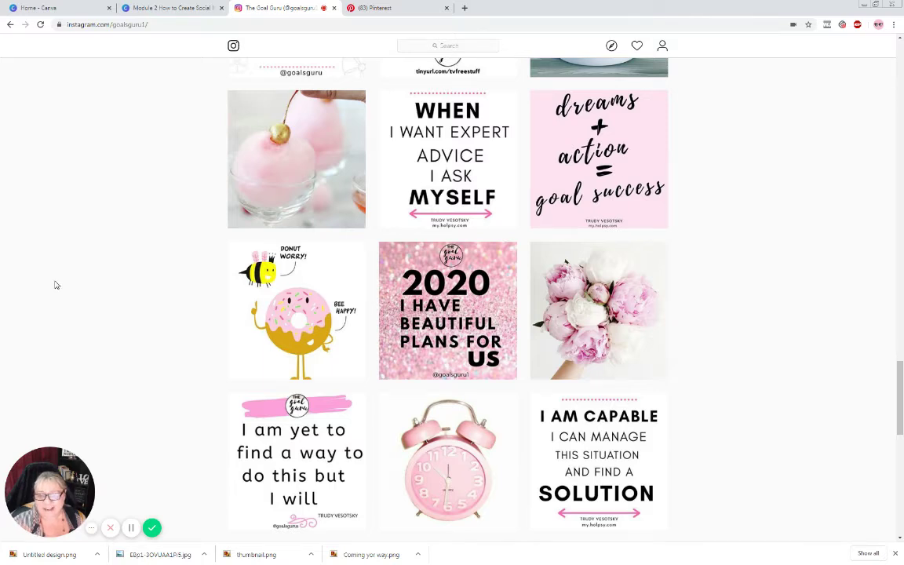
pyautogui.scroll(-1, 57, 285)
pyautogui.scroll(-3, 56, 285)
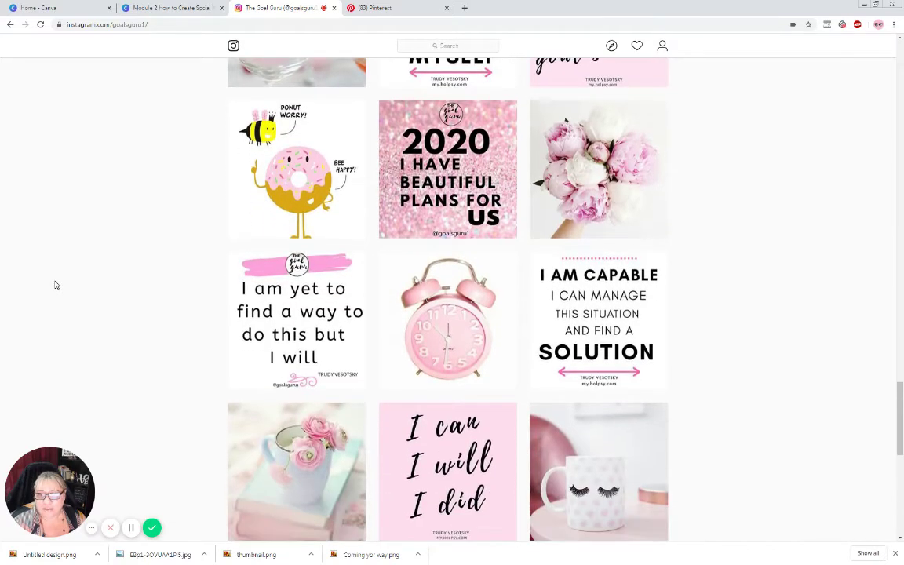
pyautogui.scroll(-4, 56, 285)
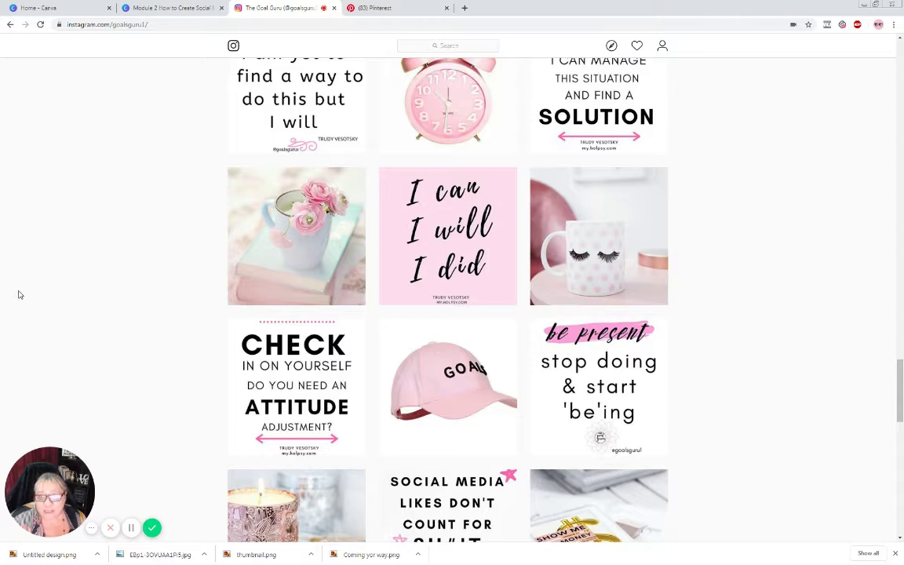
pyautogui.scroll(-3, 20, 295)
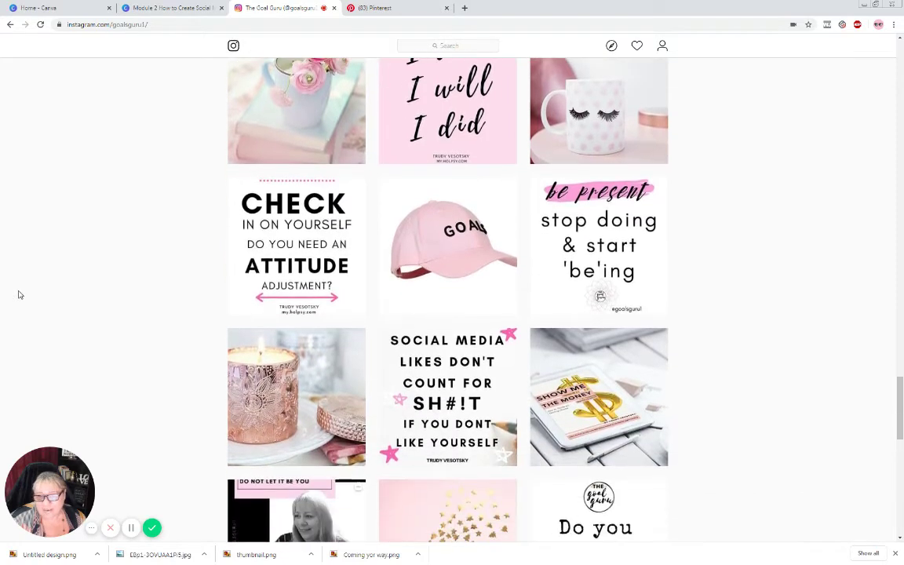
pyautogui.scroll(-2, 20, 295)
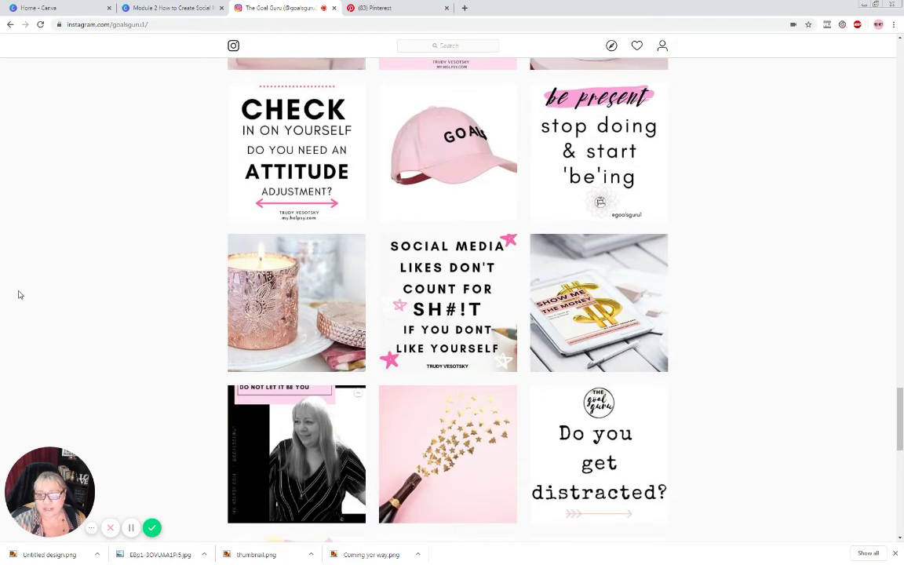
# Step: Review the branding and style of the older posts down to the end of the profile's grid
pyautogui.scroll(-1, 20, 295)
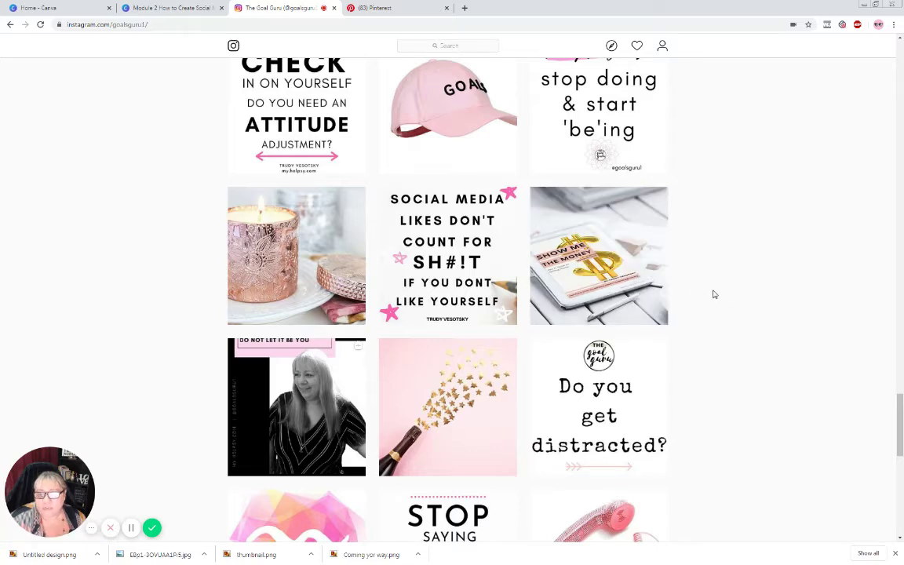
pyautogui.scroll(-3, 714, 297)
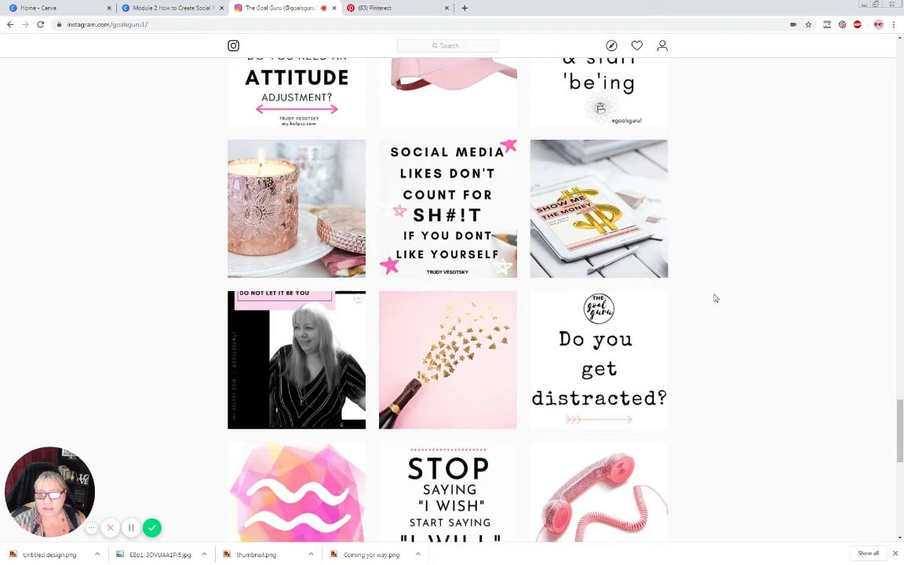
pyautogui.scroll(-2, 719, 297)
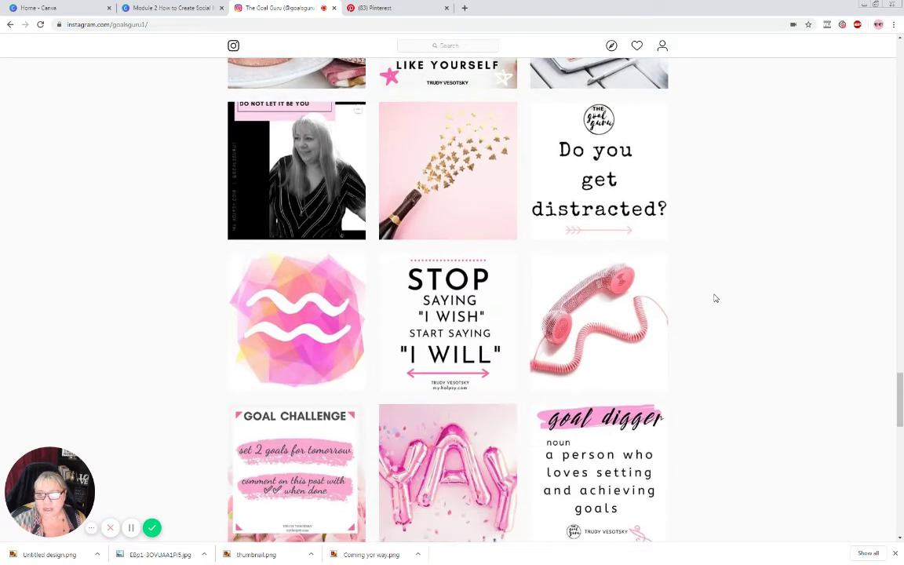
pyautogui.scroll(-1, 792, 297)
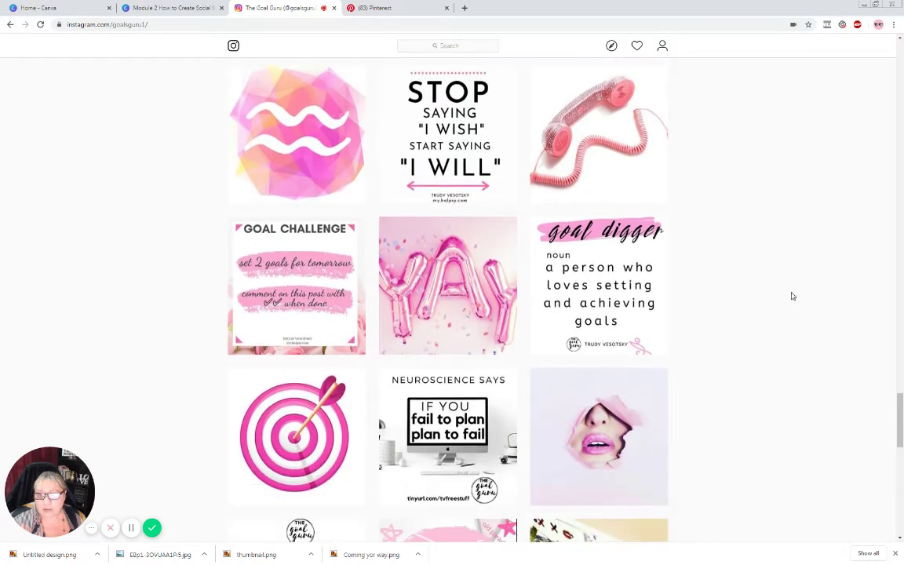
pyautogui.scroll(-1, 788, 303)
pyautogui.scroll(-1, 791, 308)
pyautogui.scroll(-1, 791, 308)
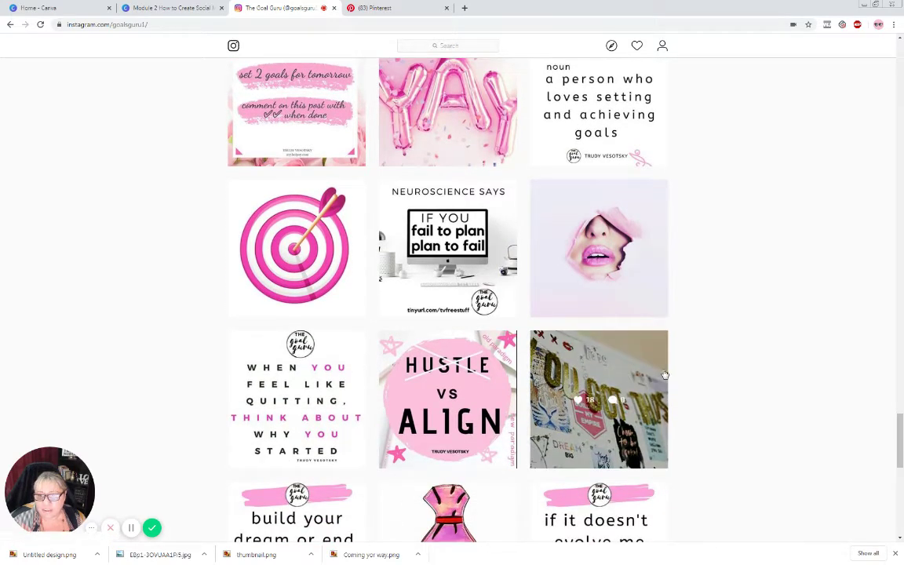
pyautogui.scroll(-4, 788, 336)
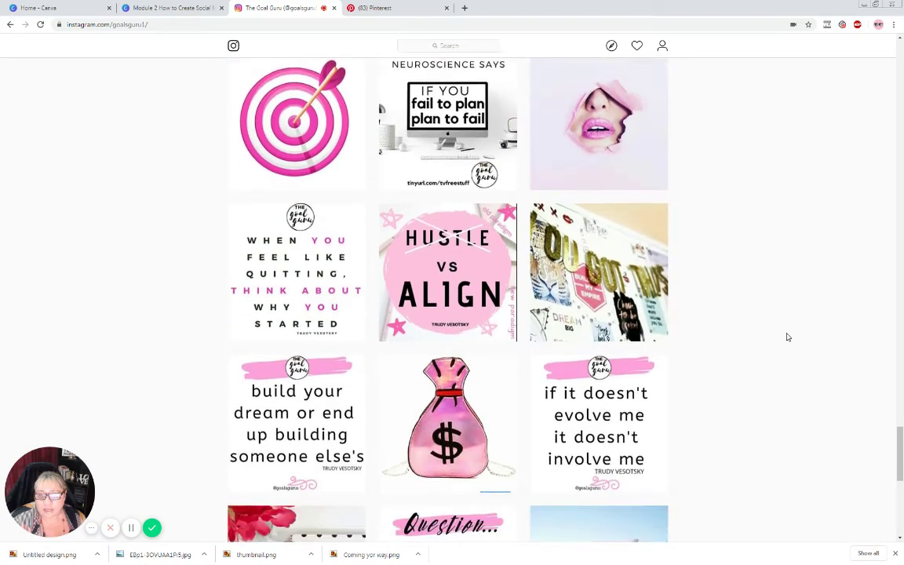
pyautogui.scroll(-5, 788, 339)
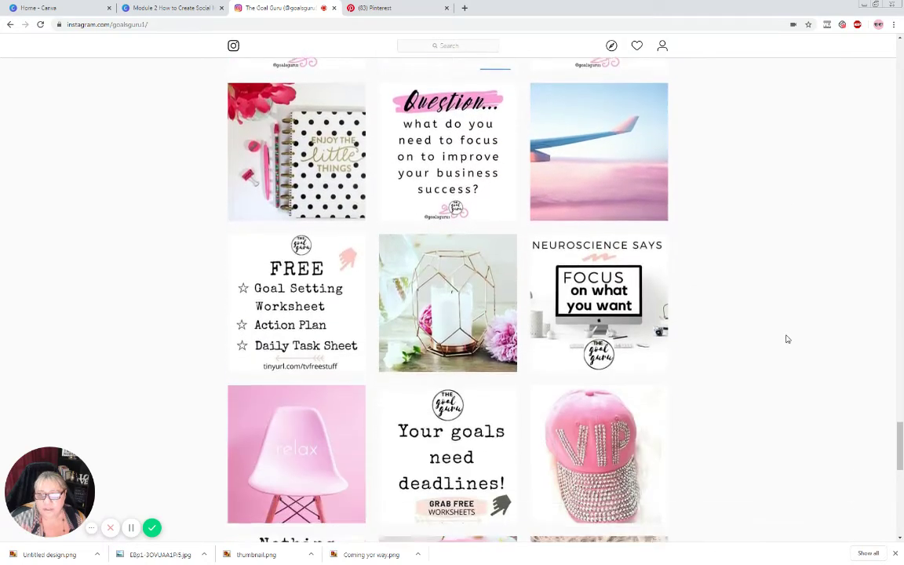
pyautogui.scroll(-6, 788, 339)
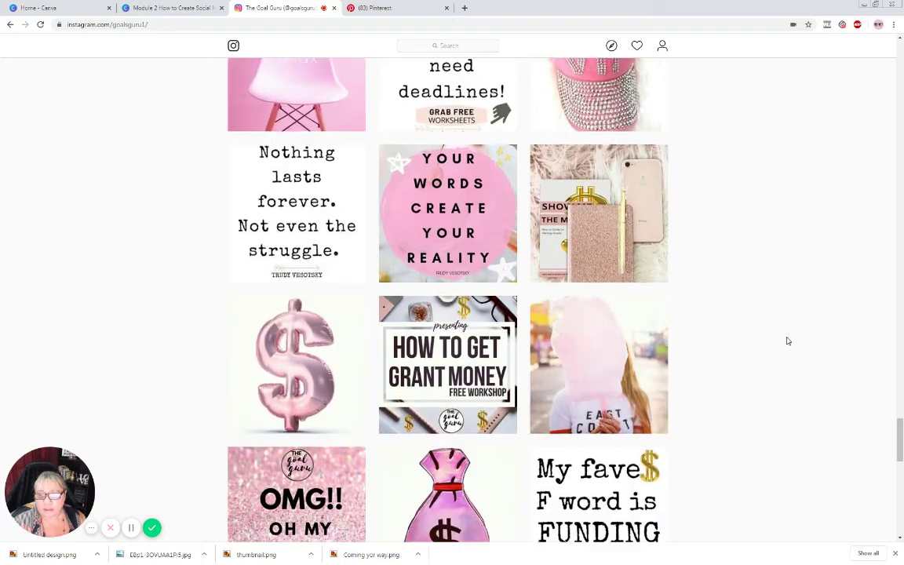
pyautogui.scroll(-2, 788, 341)
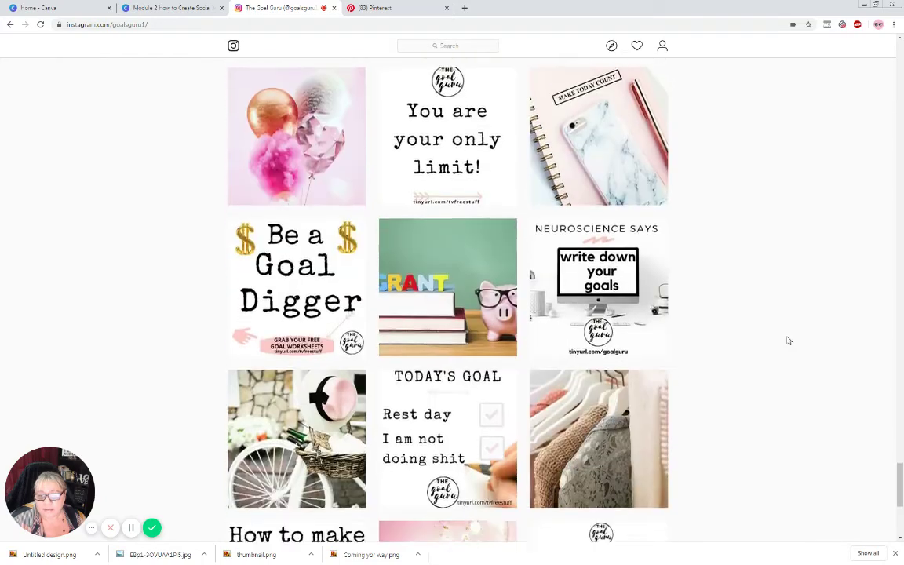
pyautogui.scroll(-4, 789, 340)
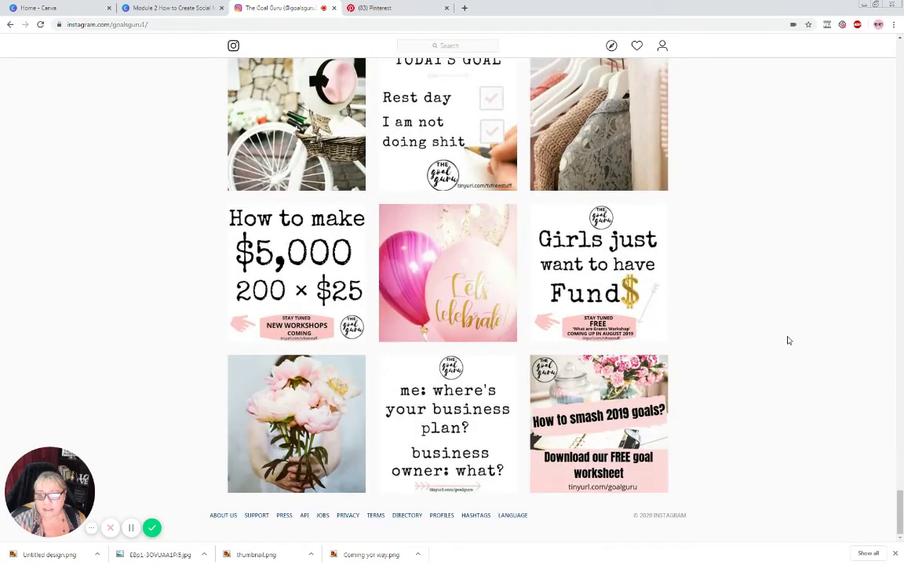
# Step: Return to the start of the profile and review the newest posts together with the profile header and story highlights
pyautogui.scroll(10, 789, 340)
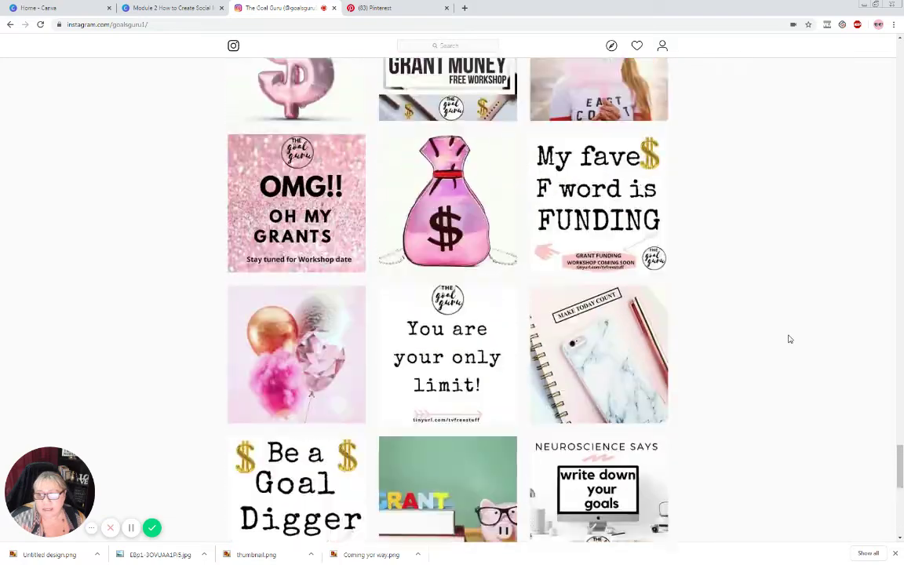
pyautogui.scroll(6, 811, 388)
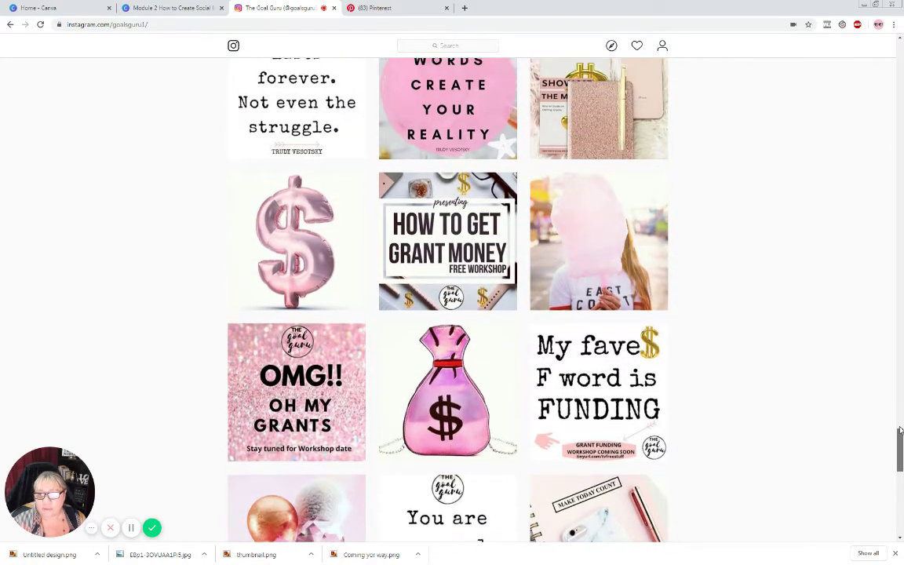
pyautogui.moveTo(902, 377); pyautogui.dragTo(901, 46)
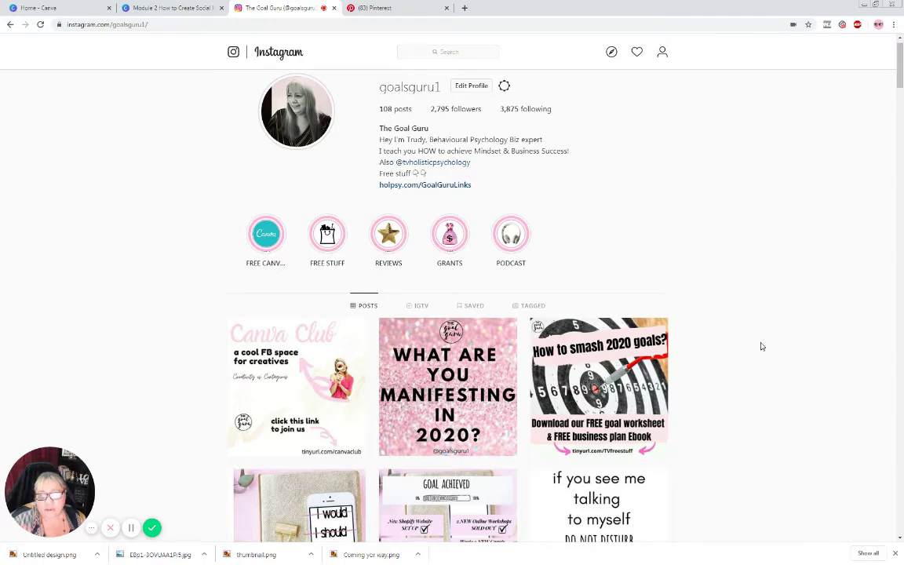
pyautogui.scroll(-6, 761, 346)
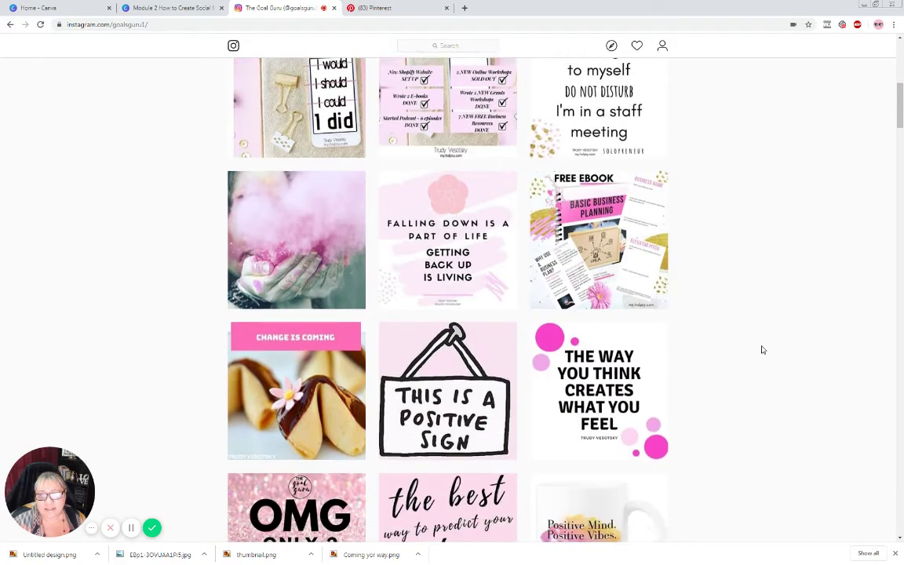
pyautogui.scroll(-2, 761, 349)
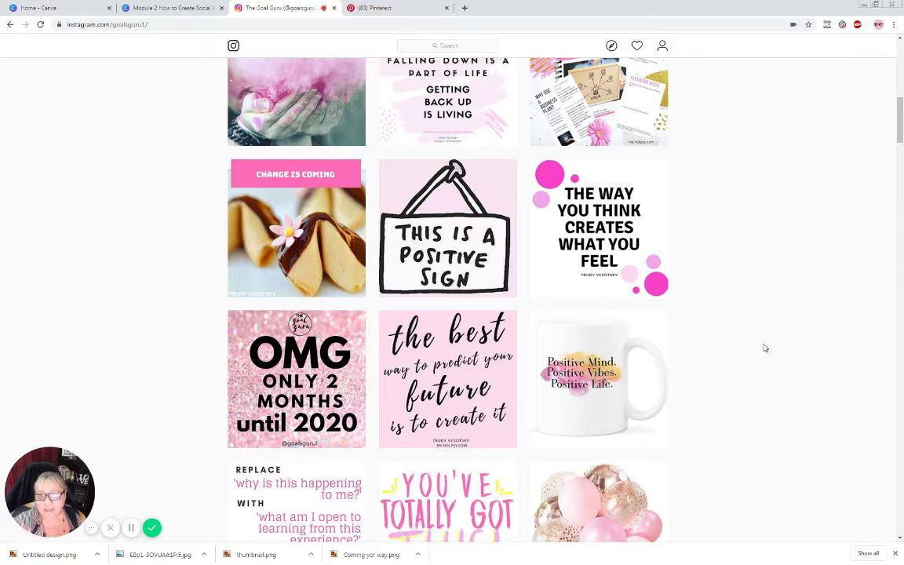
pyautogui.scroll(4, 766, 348)
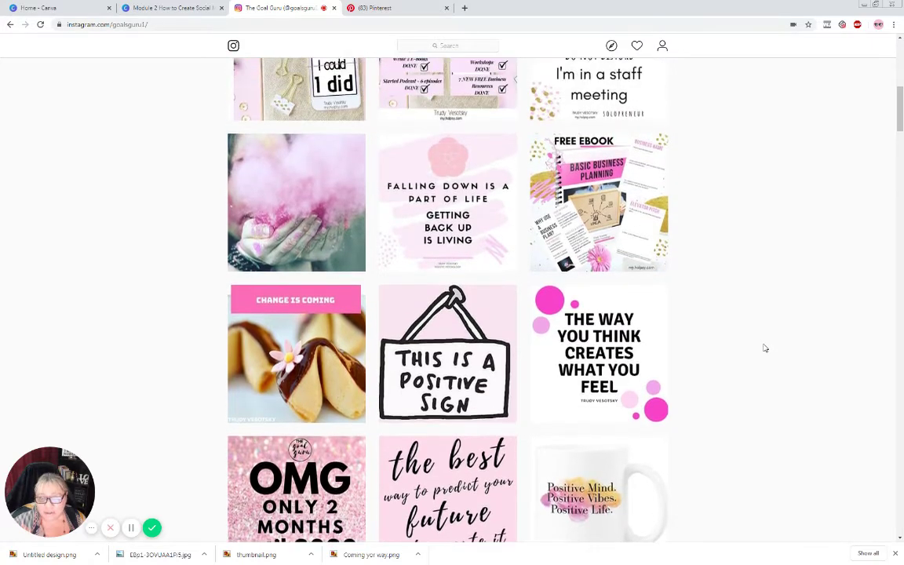
pyautogui.scroll(3, 766, 348)
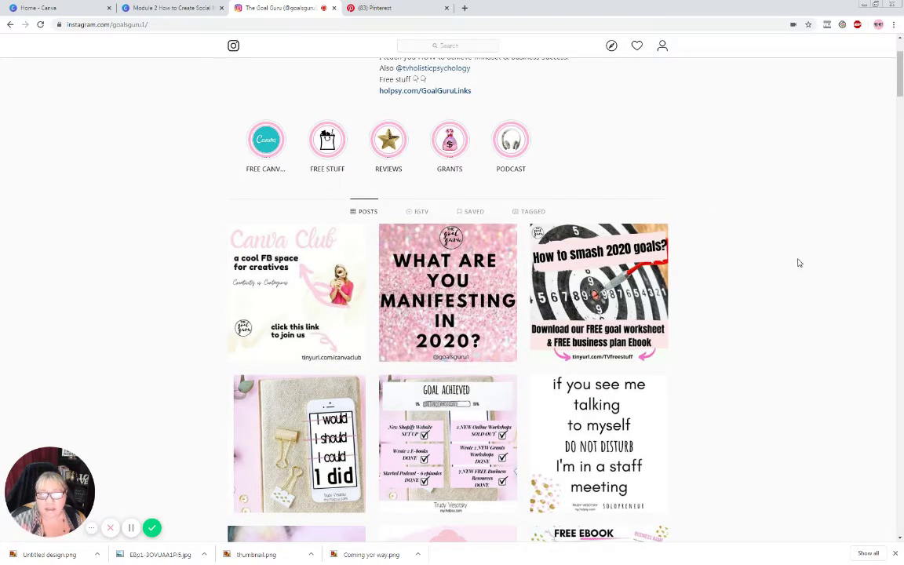
pyautogui.scroll(2, 754, 269)
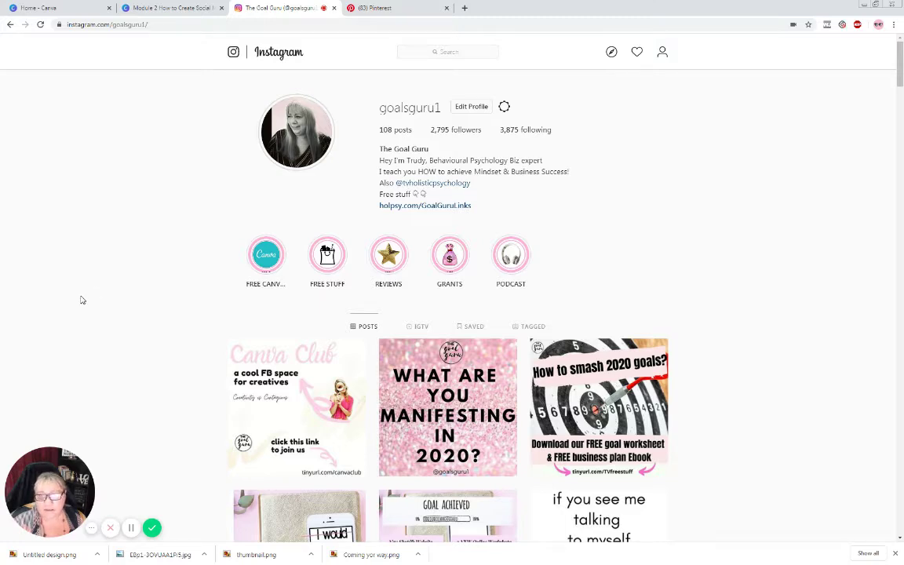
# Step: Switch to the GoalGuru profile on Pinterest and examine its banner, featured board and newest pins for matching colours and style
pyautogui.click(399, 13)
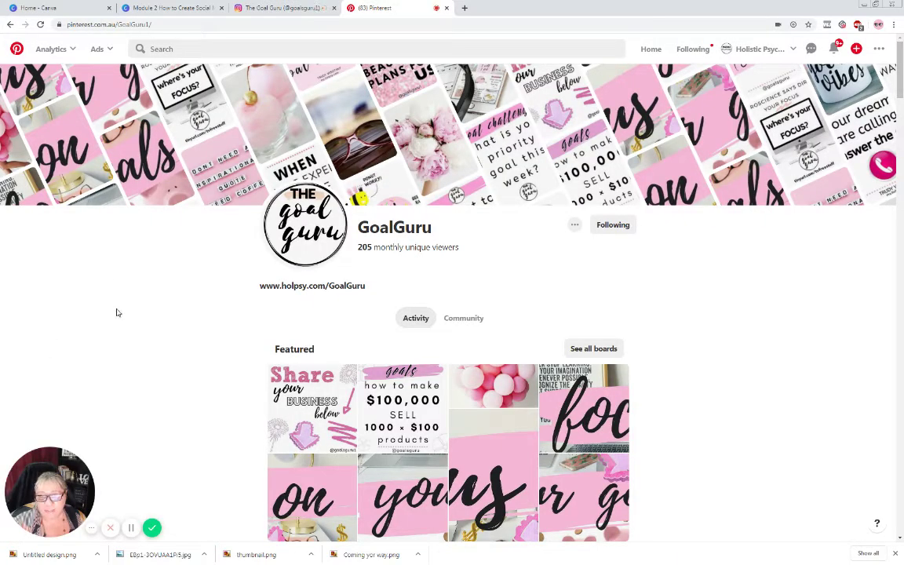
pyautogui.scroll(-5, 118, 306)
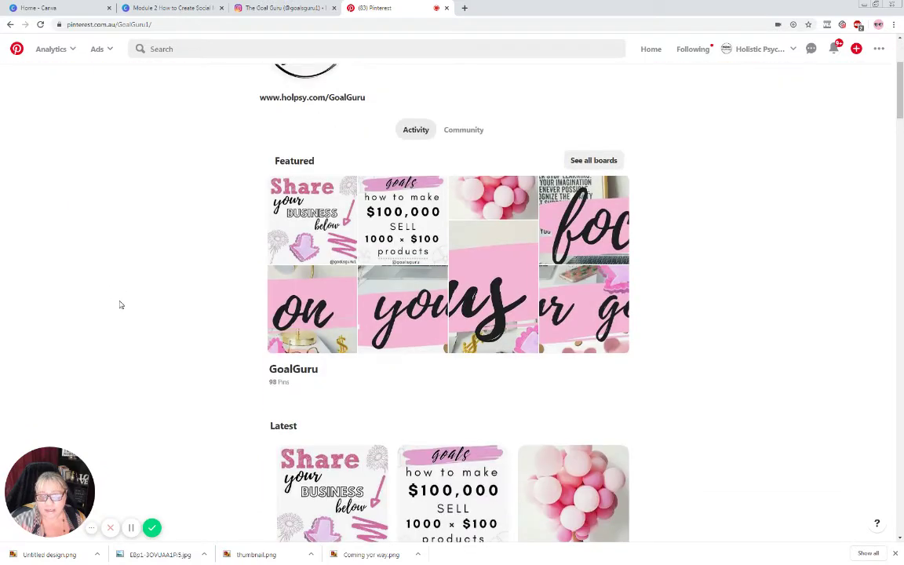
pyautogui.scroll(-6, 121, 306)
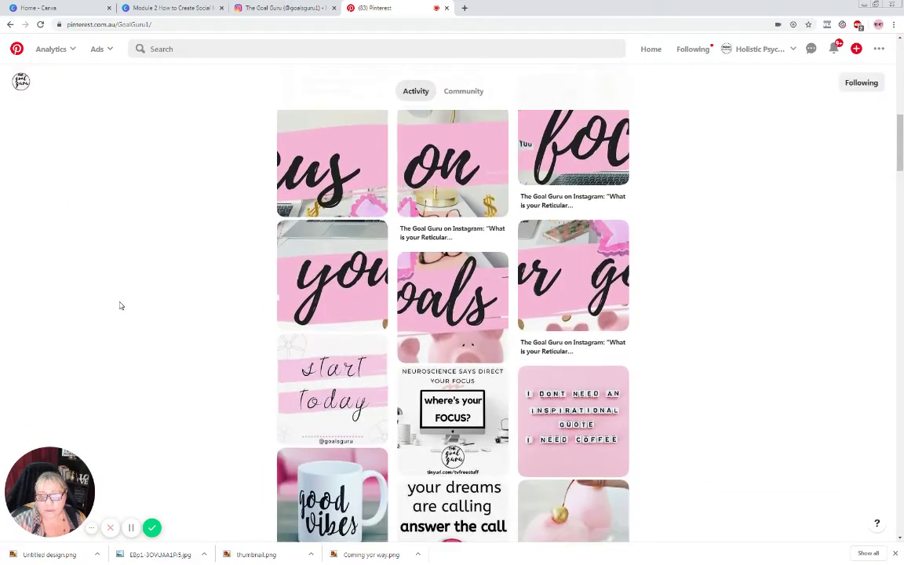
pyautogui.scroll(-3, 120, 306)
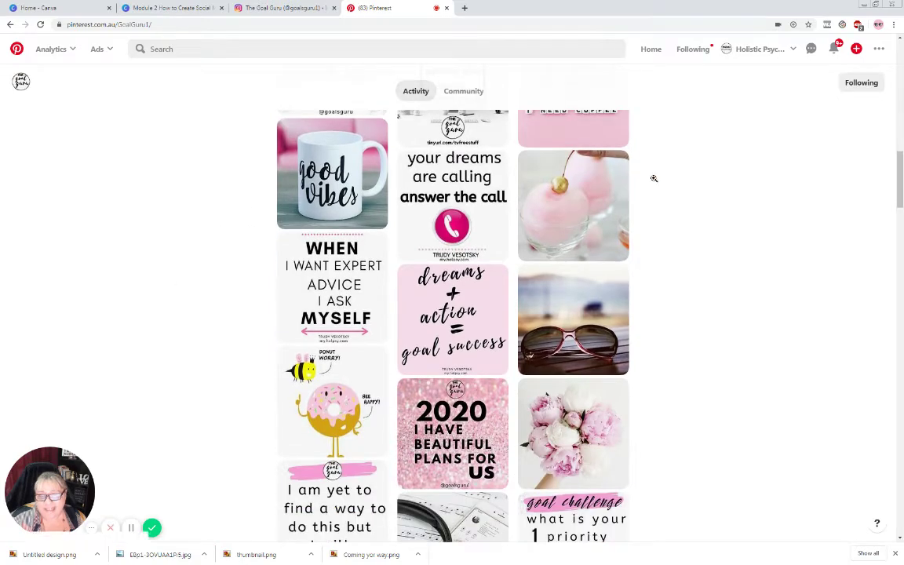
pyautogui.scroll(-5, 197, 266)
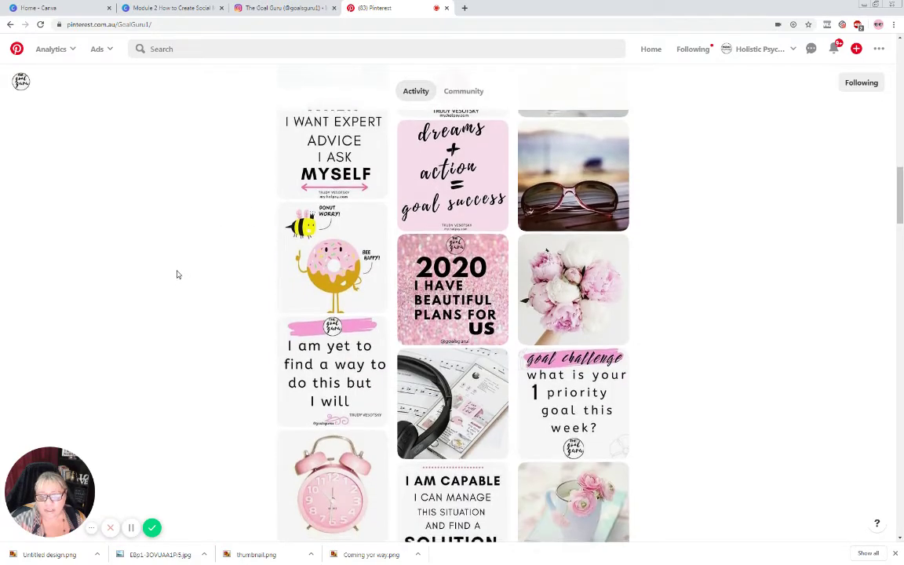
pyautogui.scroll(-5, 157, 281)
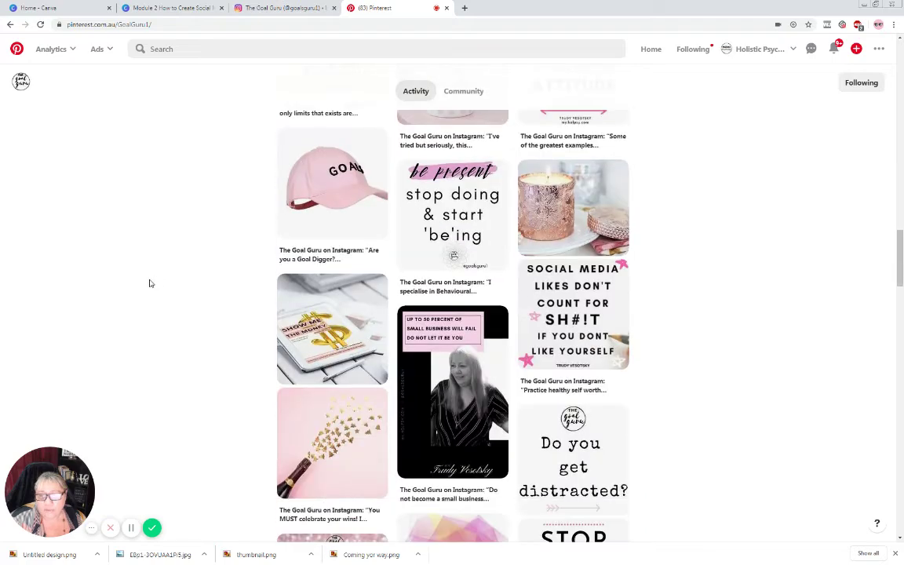
pyautogui.scroll(-5, 145, 288)
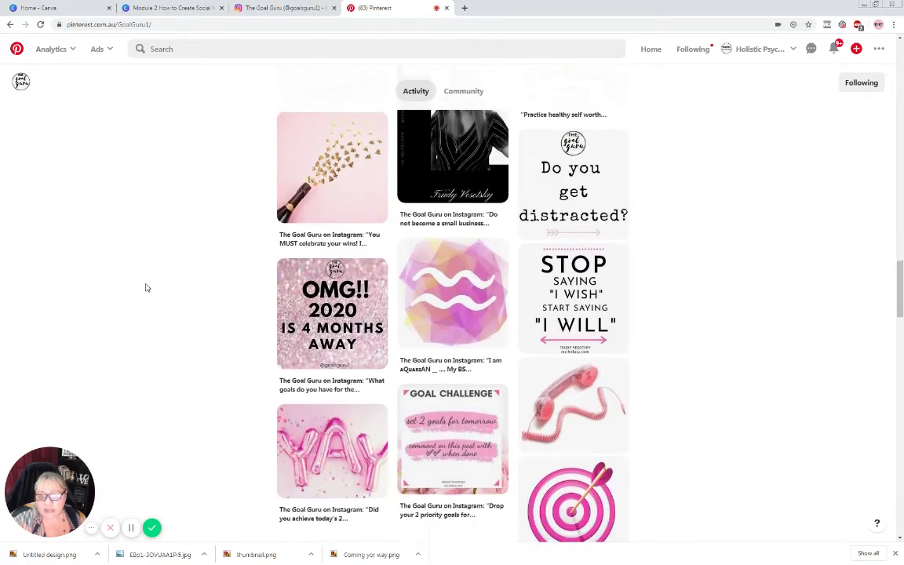
pyautogui.scroll(-3, 138, 291)
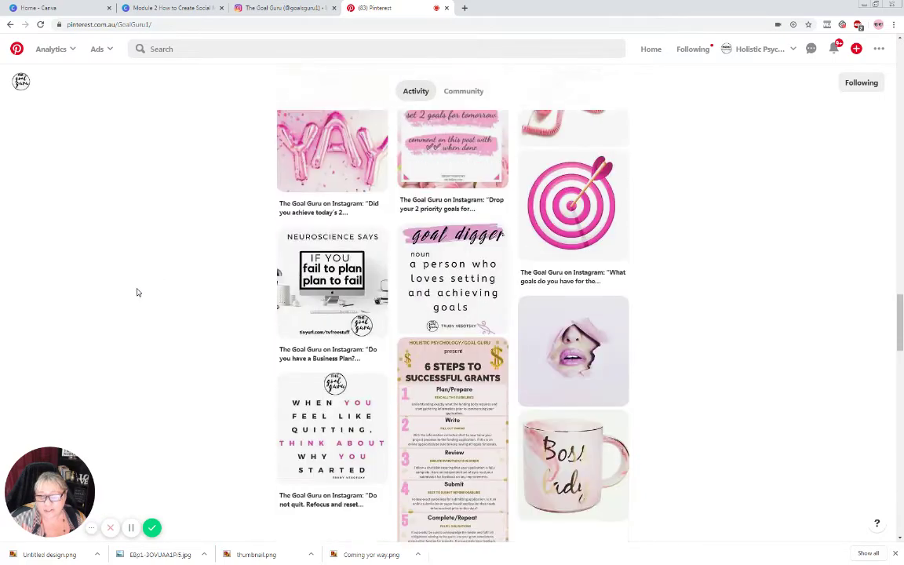
# Step: Examine the quote graphics and photos from the "6 Steps to Successful Grants" pin to the last pins, and return to the profile header
pyautogui.scroll(-1, 135, 294)
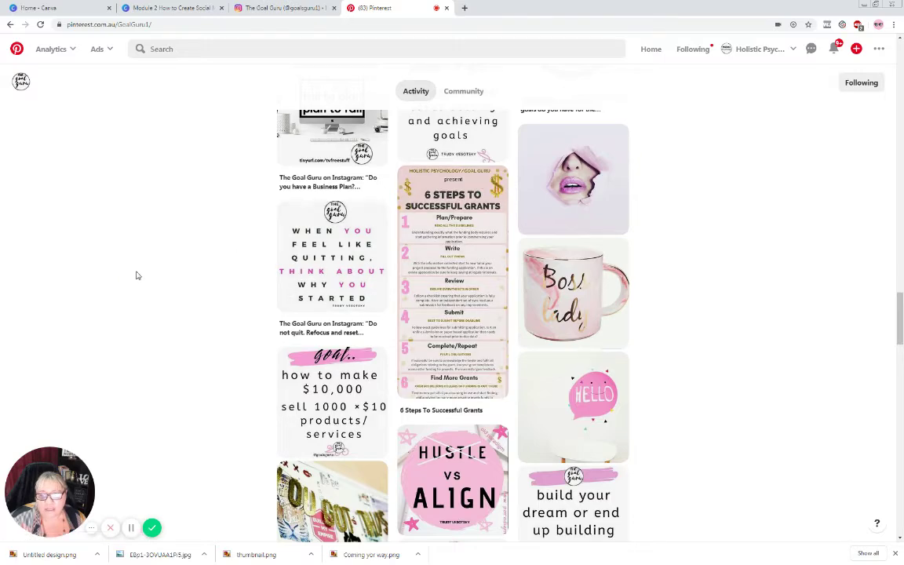
pyautogui.scroll(-5, 137, 276)
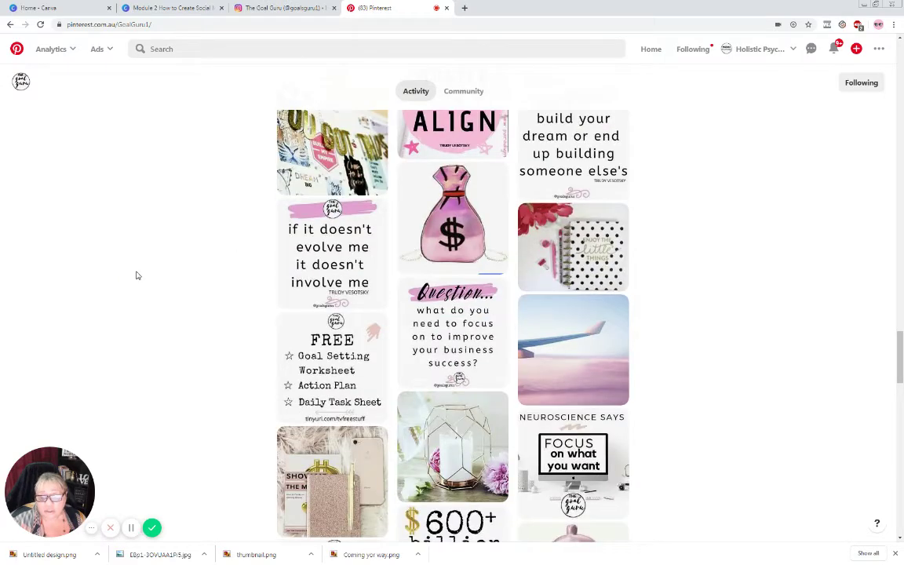
pyautogui.scroll(-3, 137, 276)
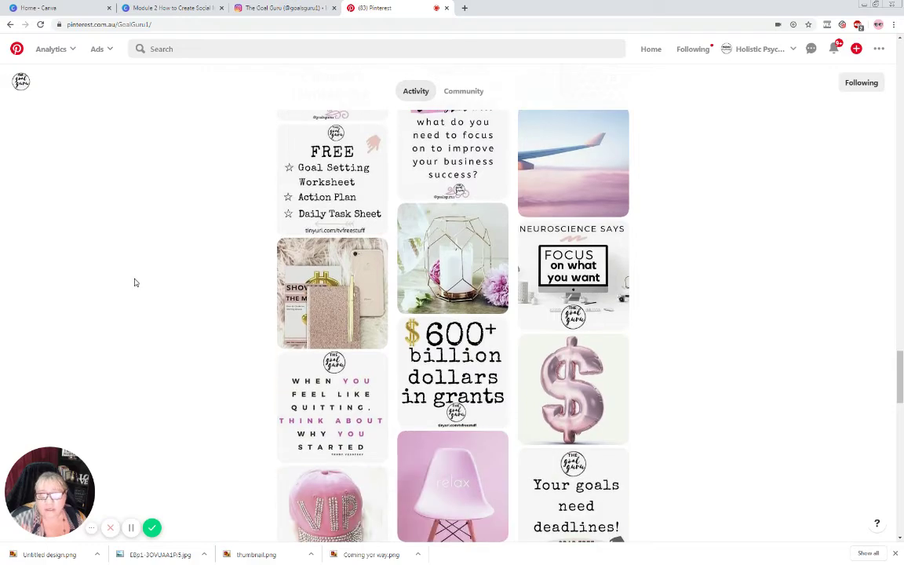
pyautogui.scroll(-3, 135, 281)
pyautogui.scroll(-5, 134, 282)
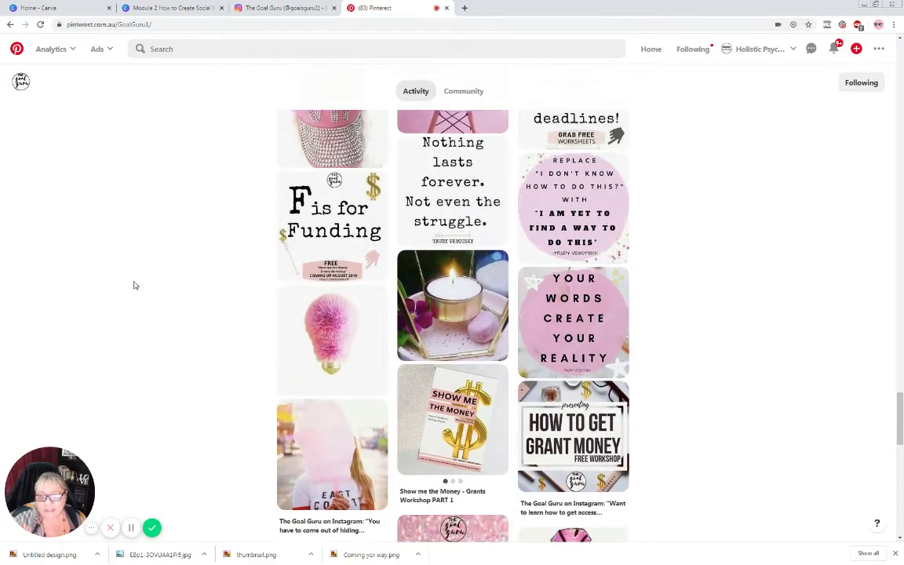
pyautogui.scroll(-4, 134, 286)
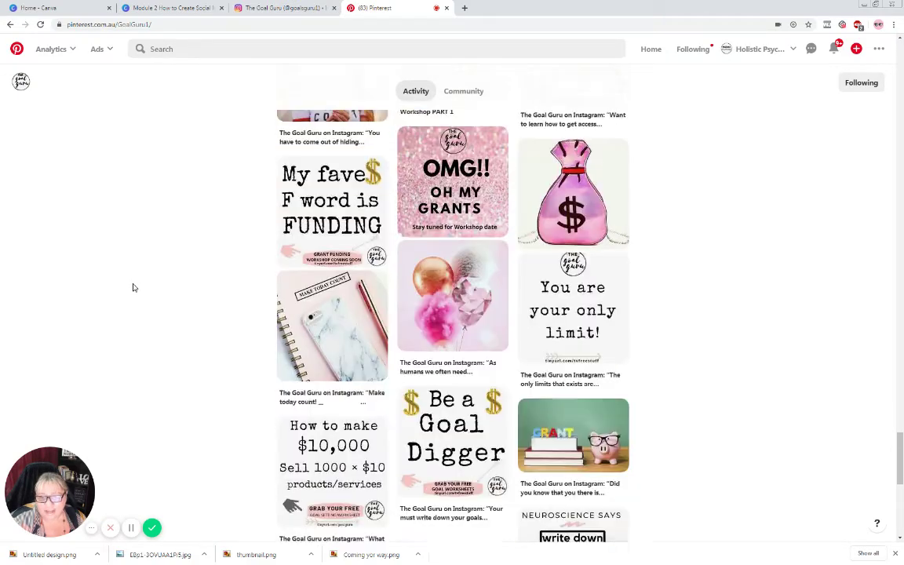
pyautogui.scroll(-6, 134, 288)
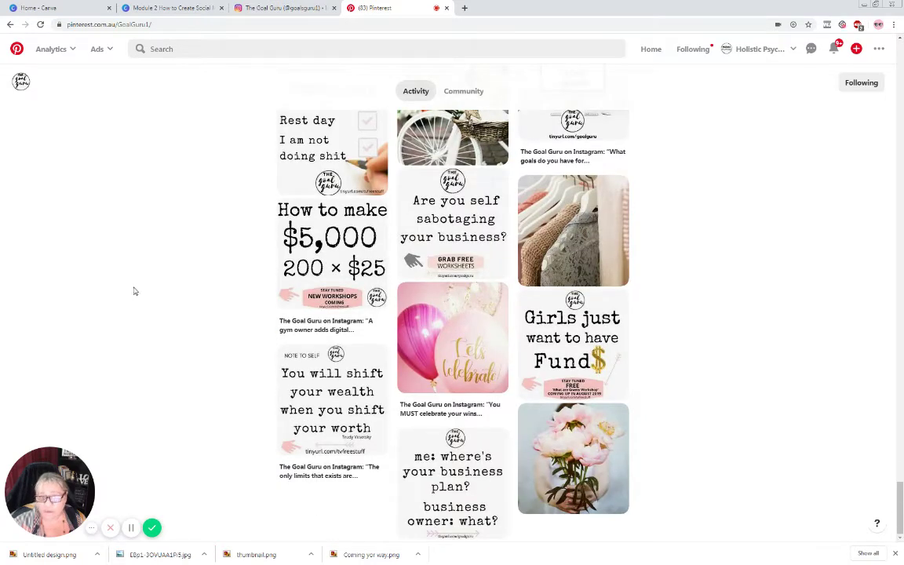
pyautogui.scroll(5, 134, 291)
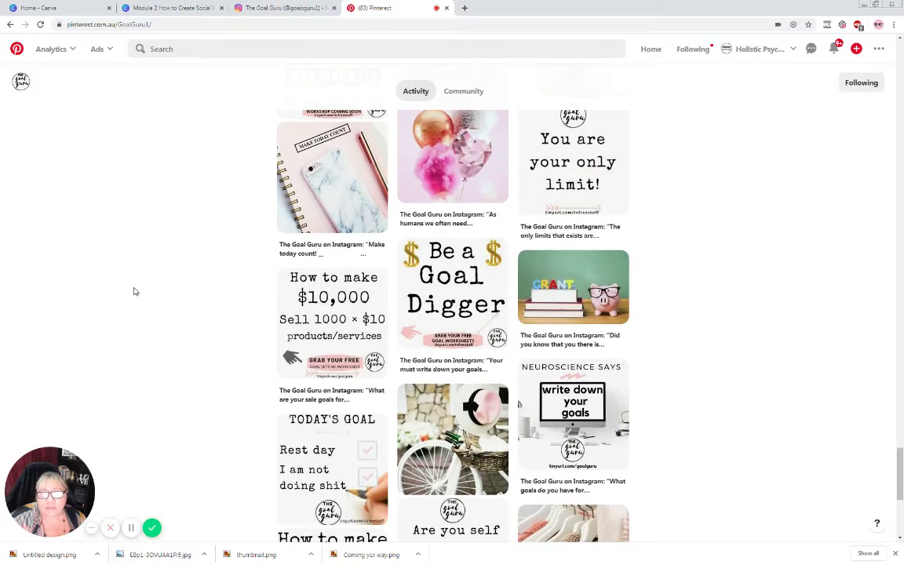
pyautogui.scroll(1, 134, 292)
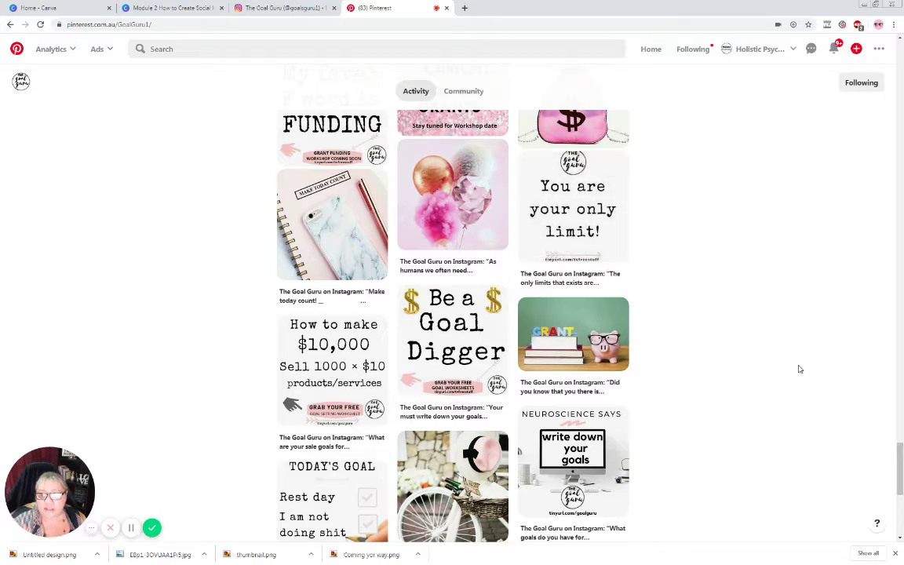
pyautogui.moveTo(900, 467); pyautogui.dragTo(900, 66)
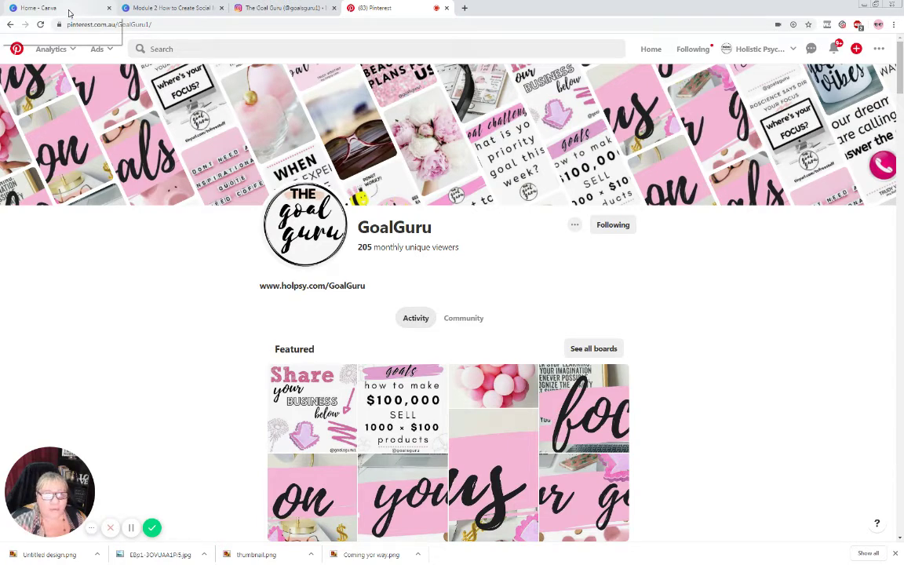
# Step: Switch to Canva's home page, look through the available design types and create a new Facebook Post design
pyautogui.click(69, 13)
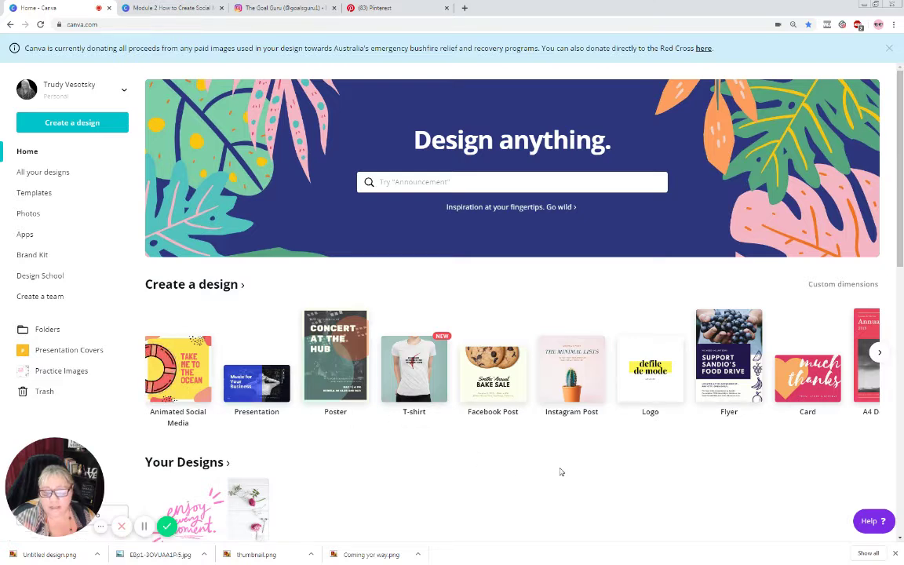
pyautogui.scroll(-1, 581, 457)
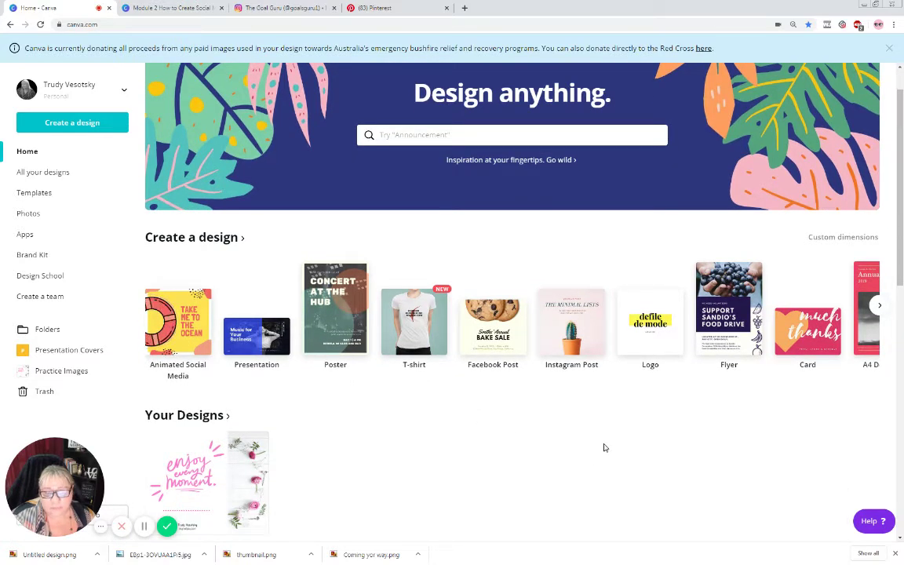
pyautogui.scroll(-1, 614, 444)
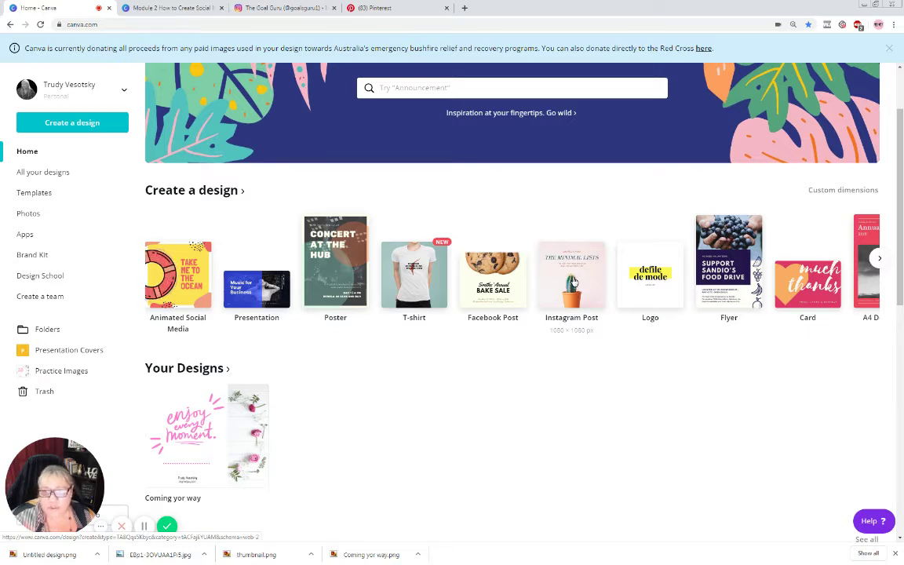
pyautogui.click(873, 265)
pyautogui.click(872, 266)
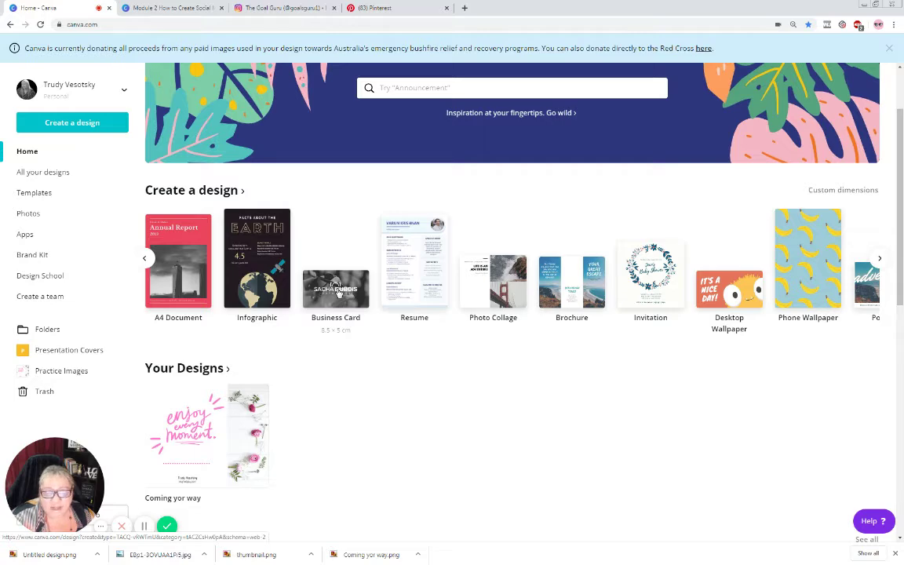
pyautogui.click(144, 258)
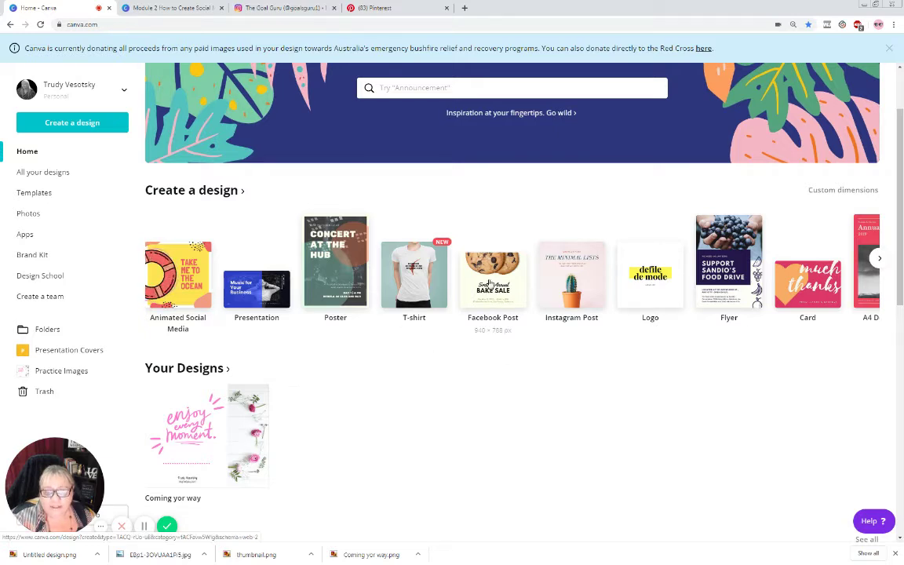
pyautogui.click(489, 284)
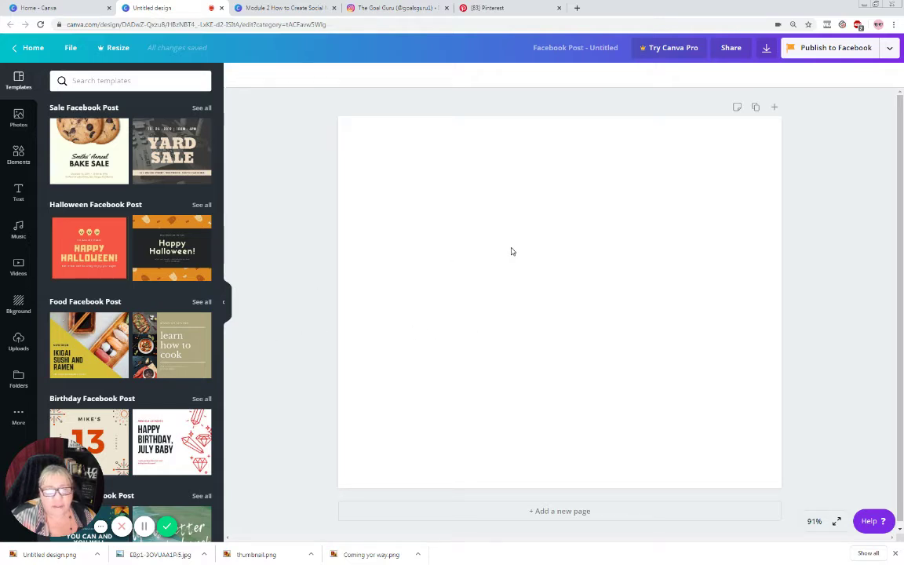
# Step: Apply the "With Such Ease" template from the Blue and Ivory Photo Musician Influencer Digital Brutalism set to the blank post
pyautogui.scroll(-3, 157, 323)
pyautogui.scroll(-12, 157, 323)
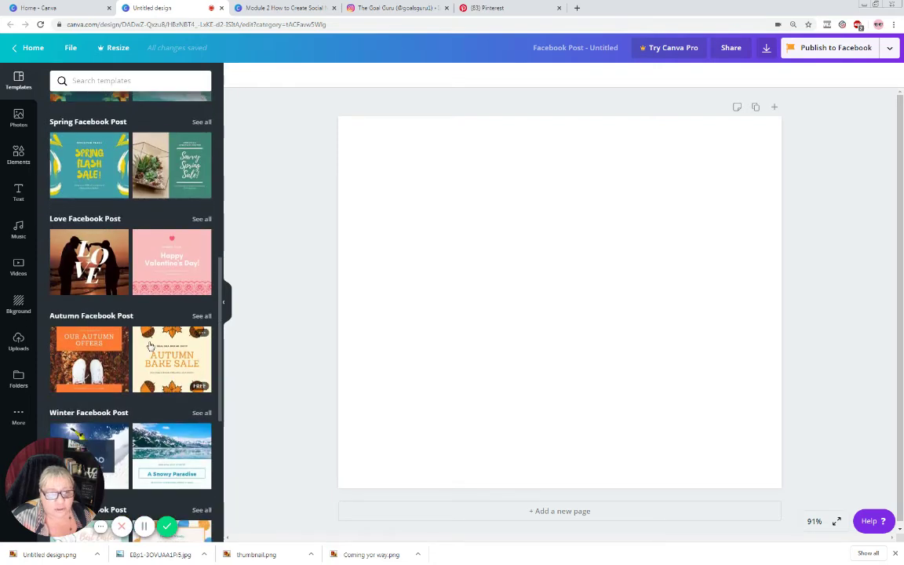
pyautogui.scroll(-6, 150, 345)
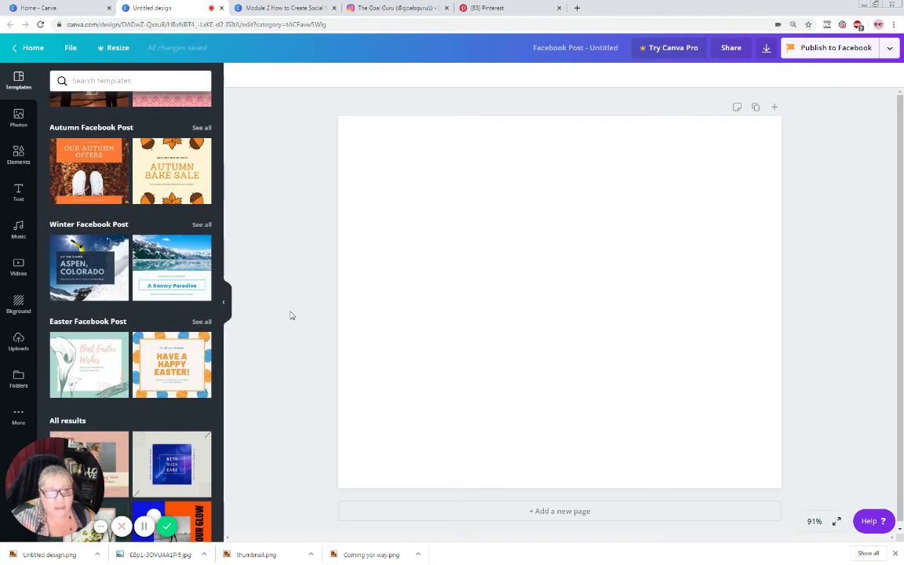
pyautogui.scroll(-4, 173, 330)
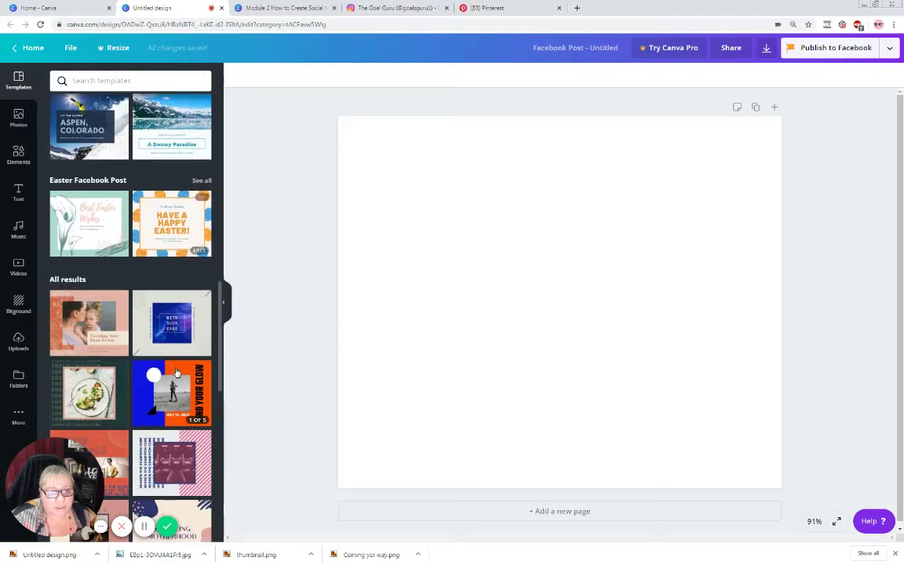
pyautogui.click(172, 318)
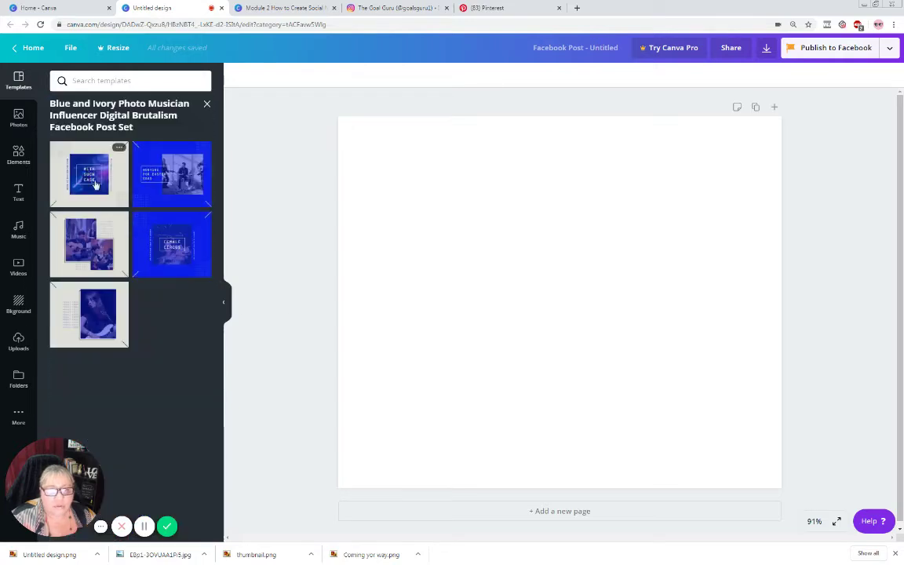
pyautogui.click(95, 182)
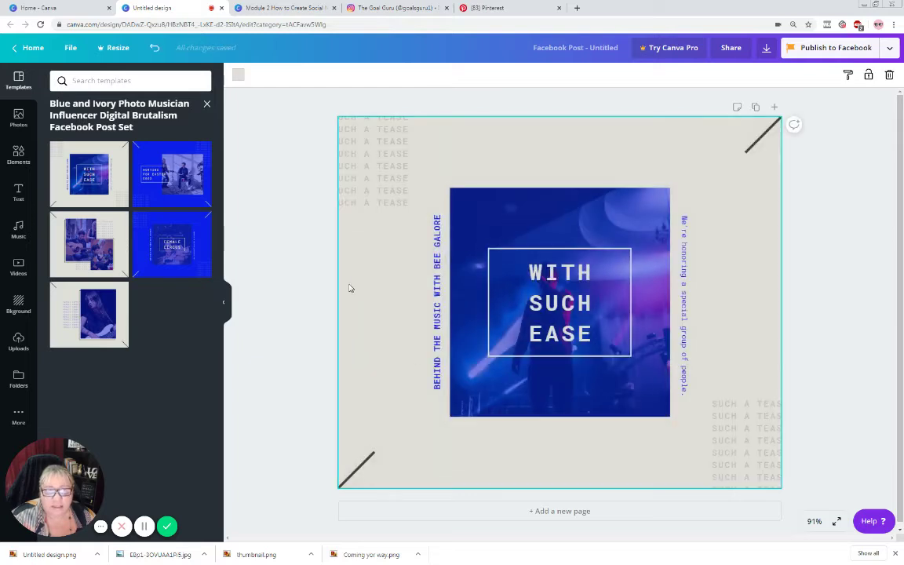
# Step: Remove the template's beige background, add a blank second page and delete the page that holds the template
pyautogui.press('Delete')
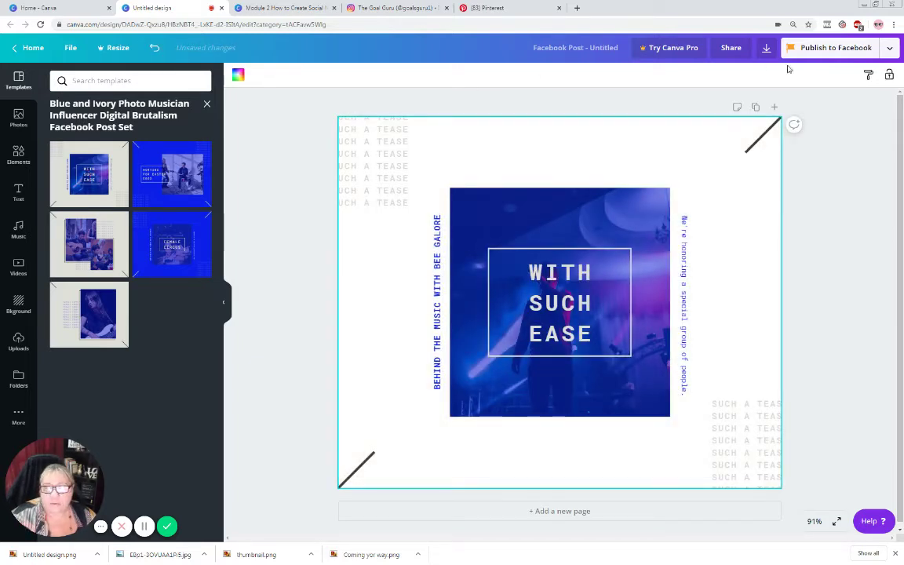
pyautogui.click(775, 109)
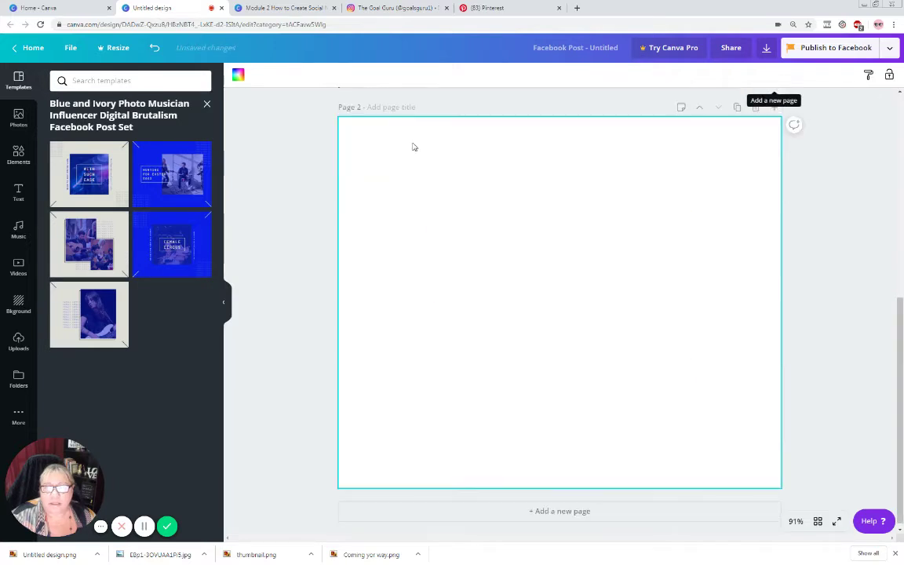
pyautogui.scroll(5, 696, 177)
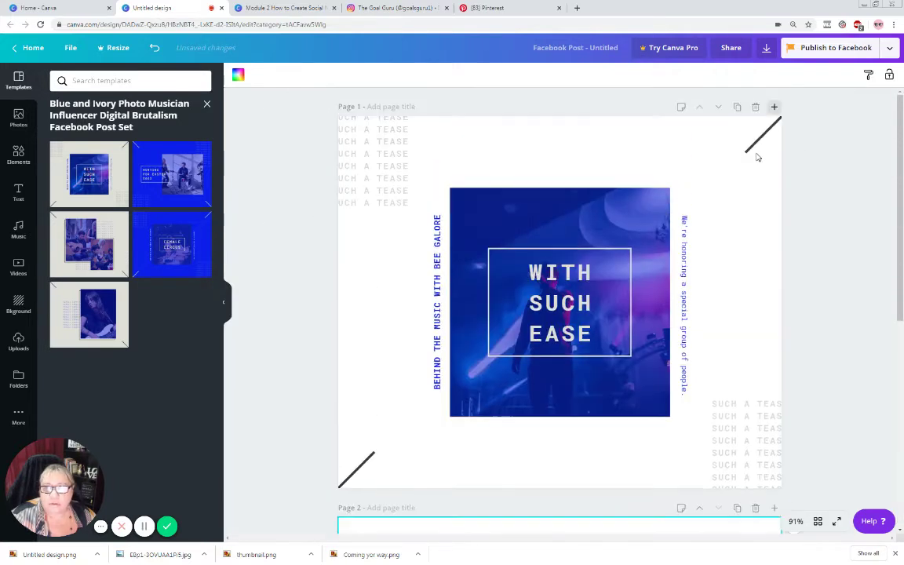
pyautogui.click(755, 107)
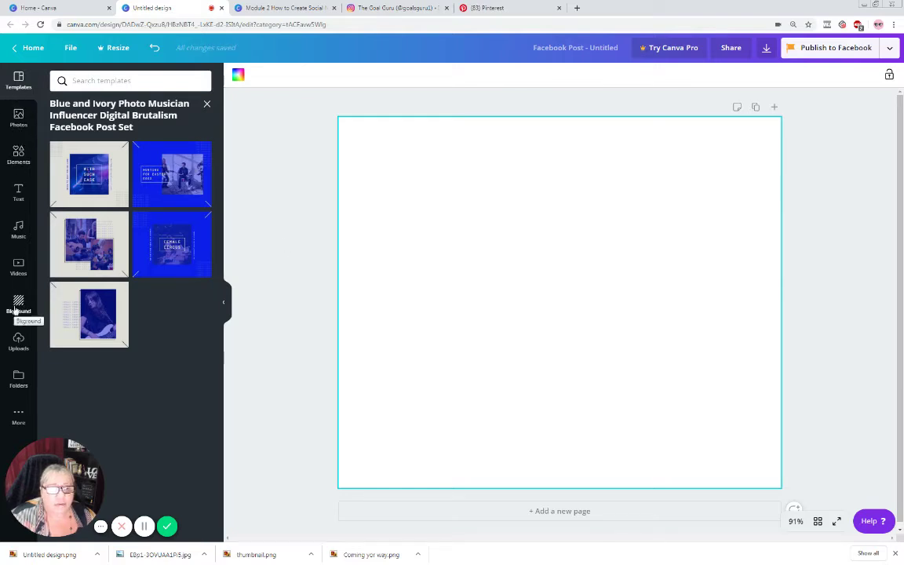
# Step: Leave the template set and apply the free light grey textured background to the blank page
pyautogui.click(208, 105)
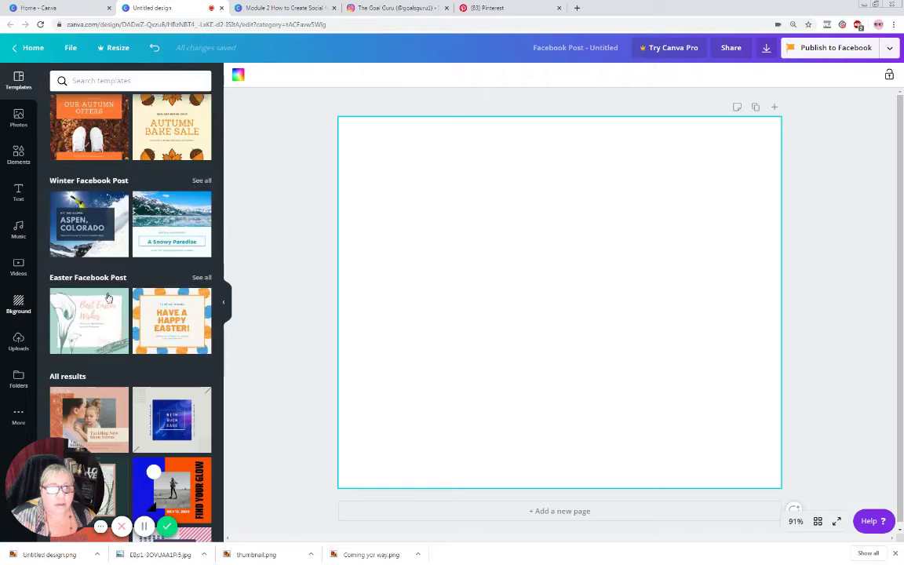
pyautogui.click(18, 305)
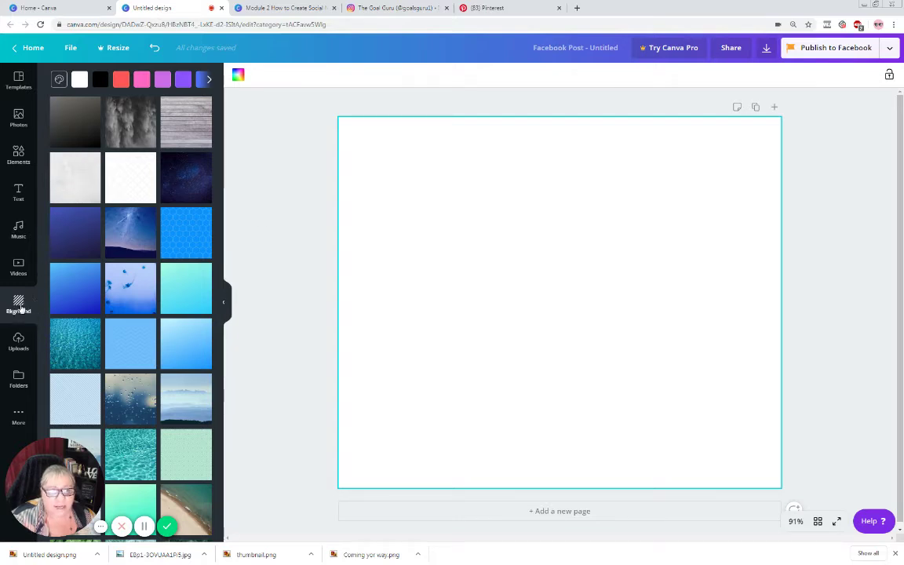
pyautogui.click(80, 178)
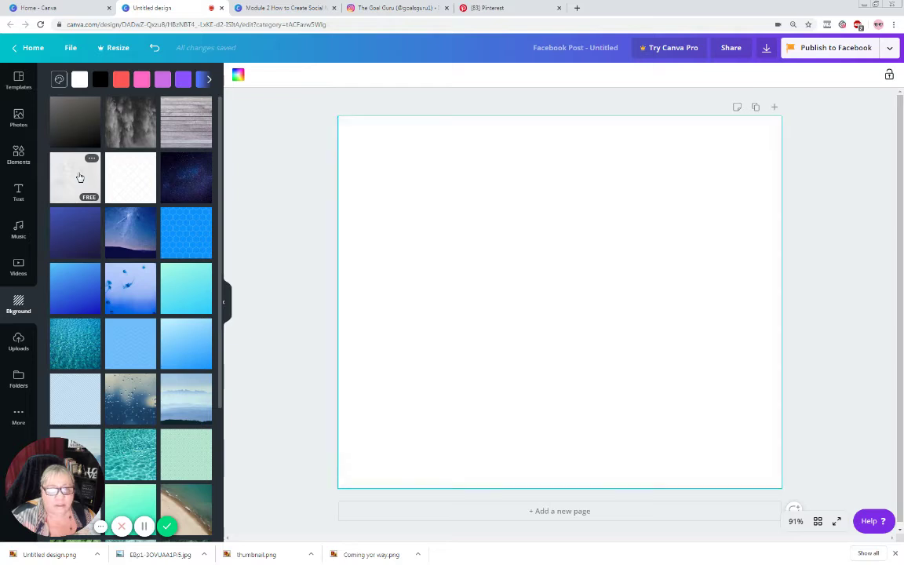
# Step: Try the light grey textured, blue jellyfish, green fern and yellow melon-slice backgrounds on the page in turn
pyautogui.click(79, 177)
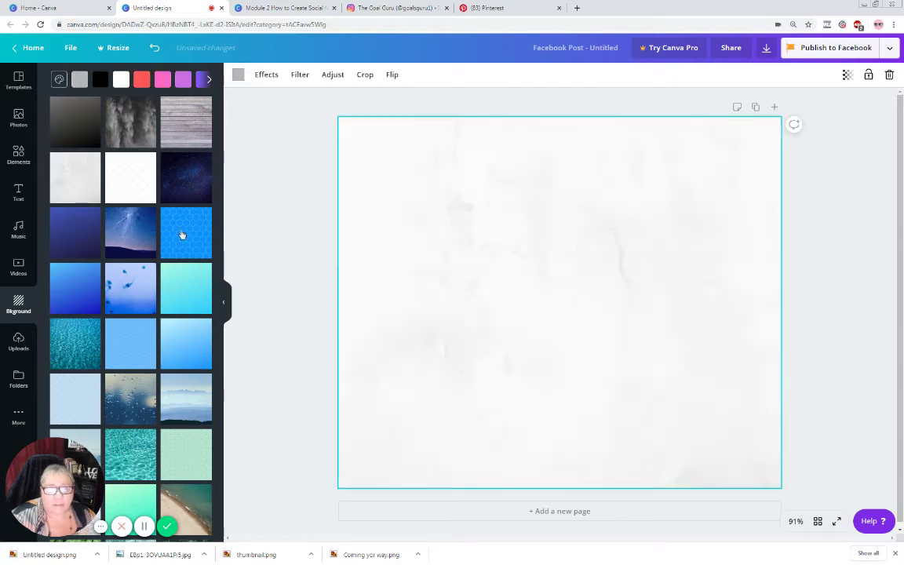
pyautogui.click(121, 273)
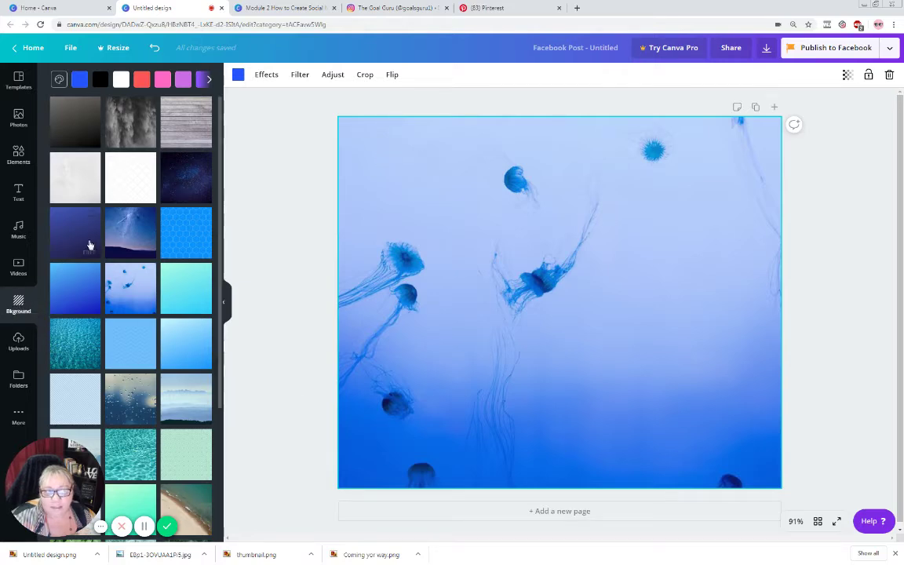
pyautogui.scroll(-2, 139, 417)
pyautogui.scroll(-9, 139, 417)
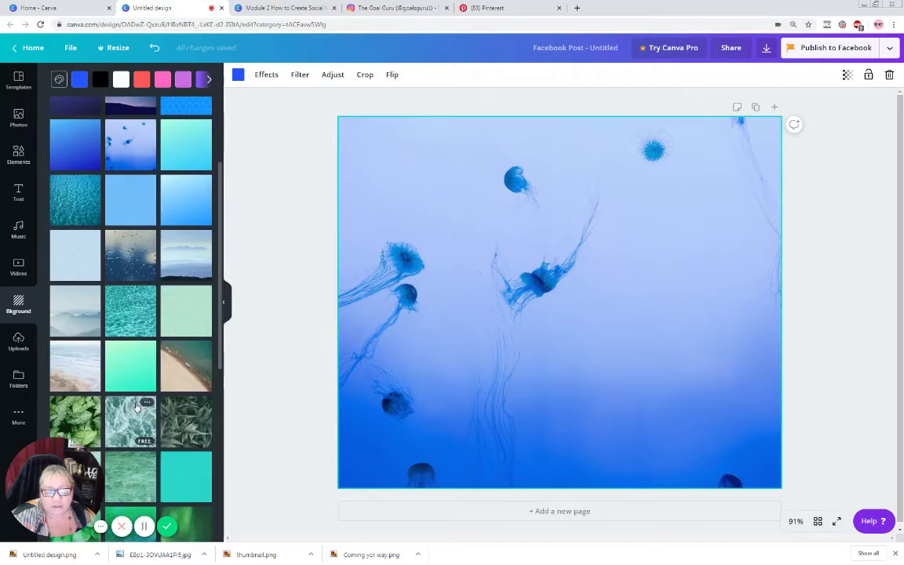
pyautogui.scroll(-2, 74, 323)
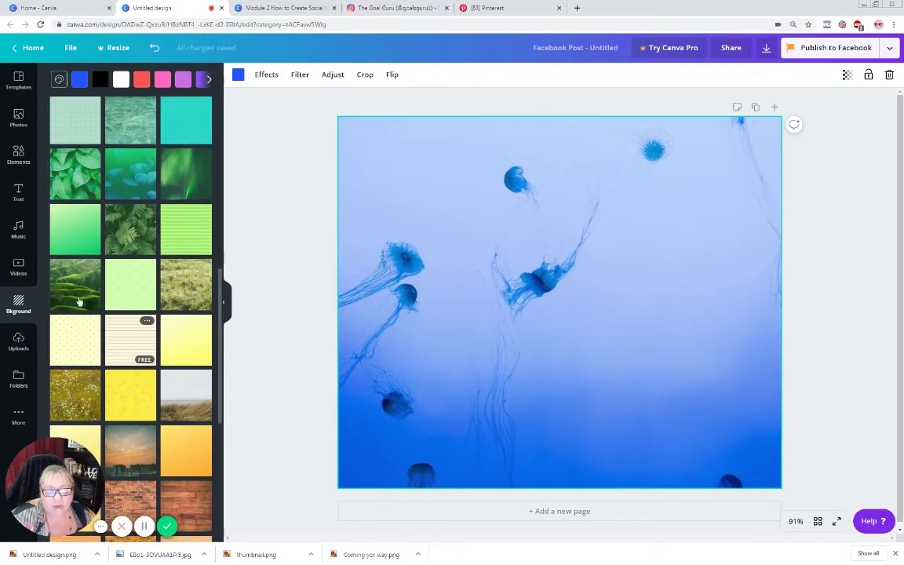
pyautogui.click(134, 177)
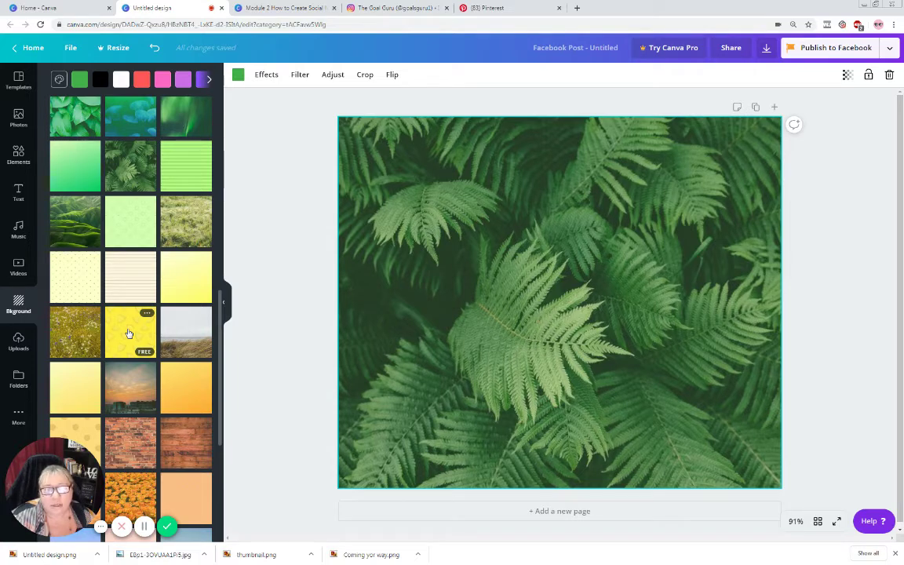
pyautogui.scroll(-1, 128, 333)
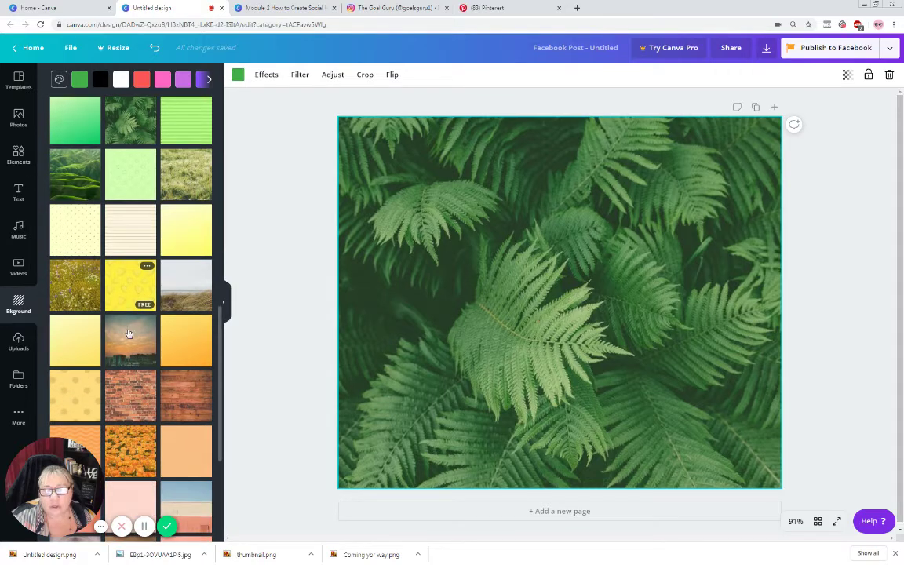
pyautogui.click(123, 282)
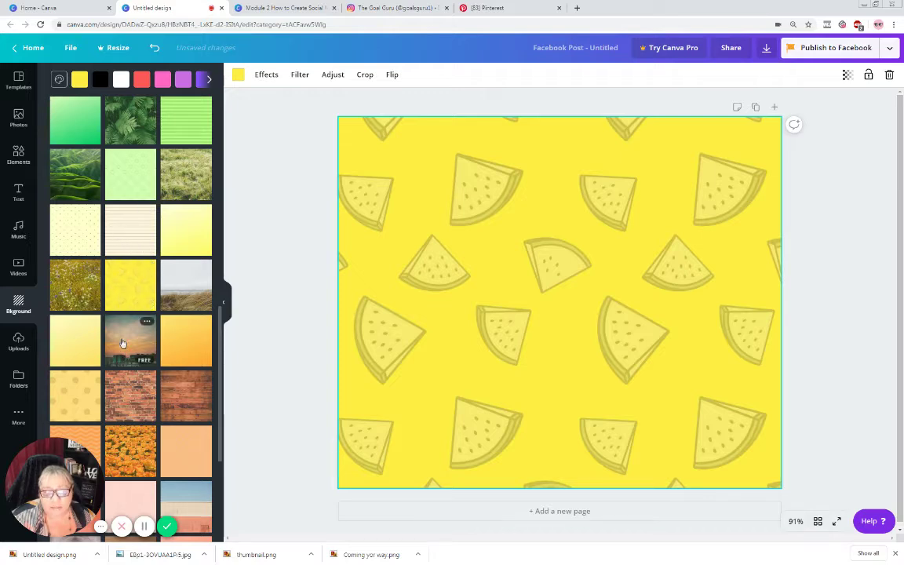
# Step: Look through the remaining backgrounds, try the colourful blurred-lights background on the page and remove it again
pyautogui.scroll(-12, 126, 329)
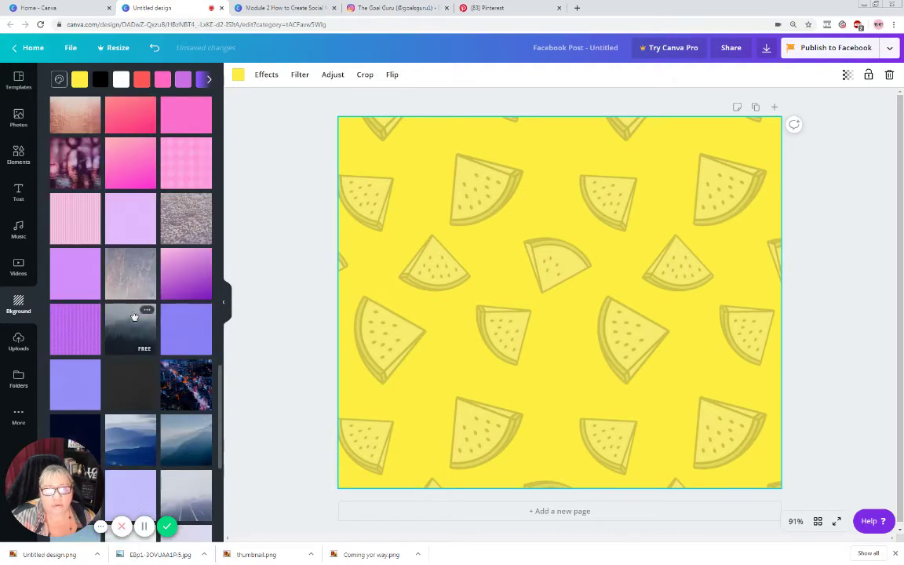
pyautogui.scroll(-1, 133, 317)
pyautogui.scroll(-4, 131, 307)
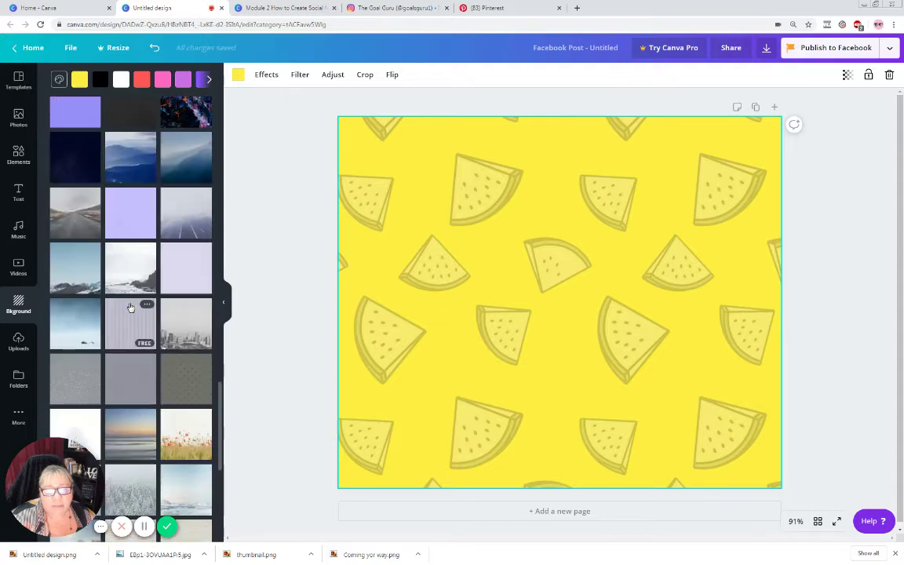
pyautogui.scroll(-10, 131, 309)
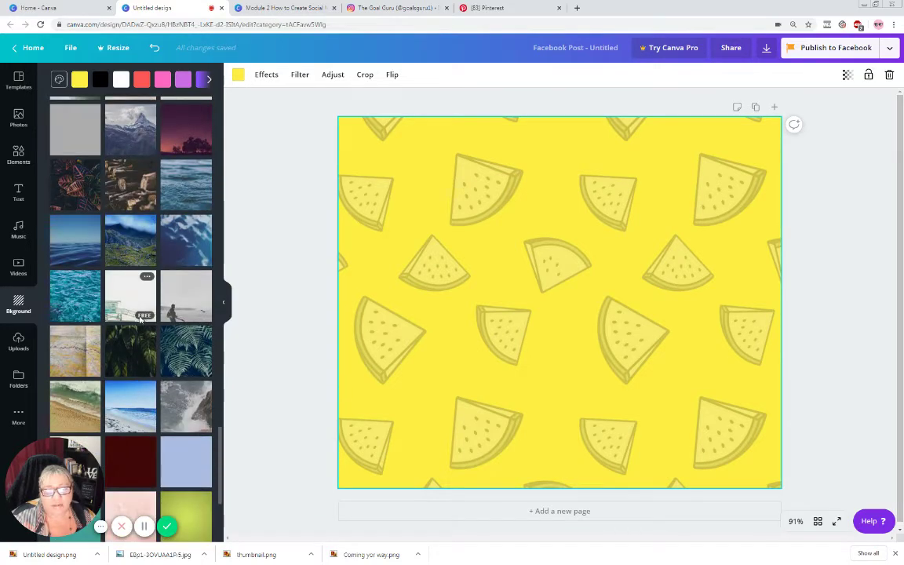
pyautogui.scroll(-3, 130, 314)
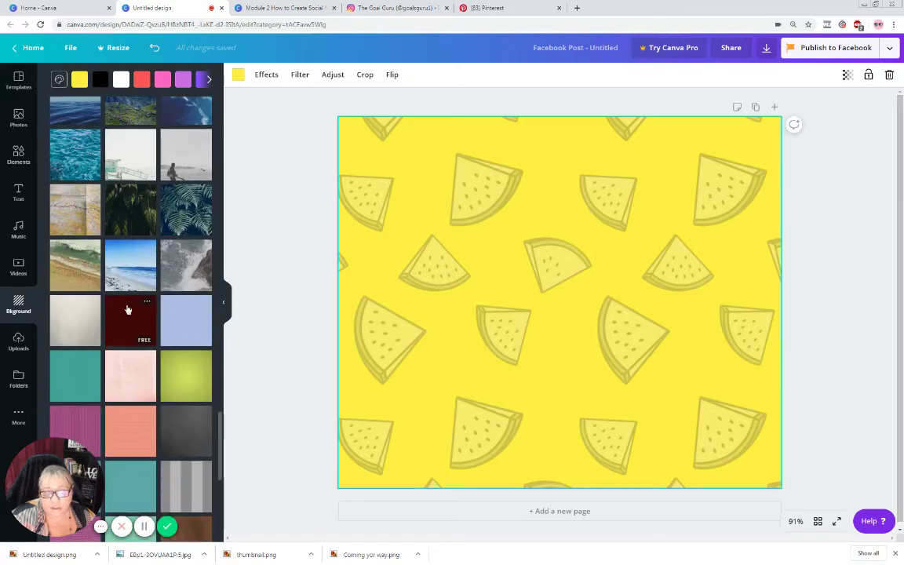
pyautogui.scroll(-3, 127, 314)
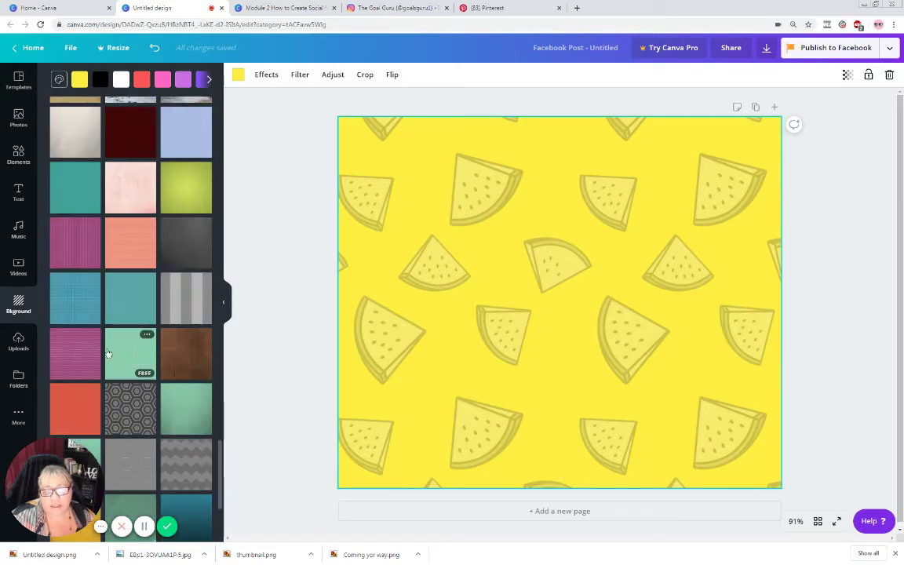
pyautogui.scroll(-5, 126, 283)
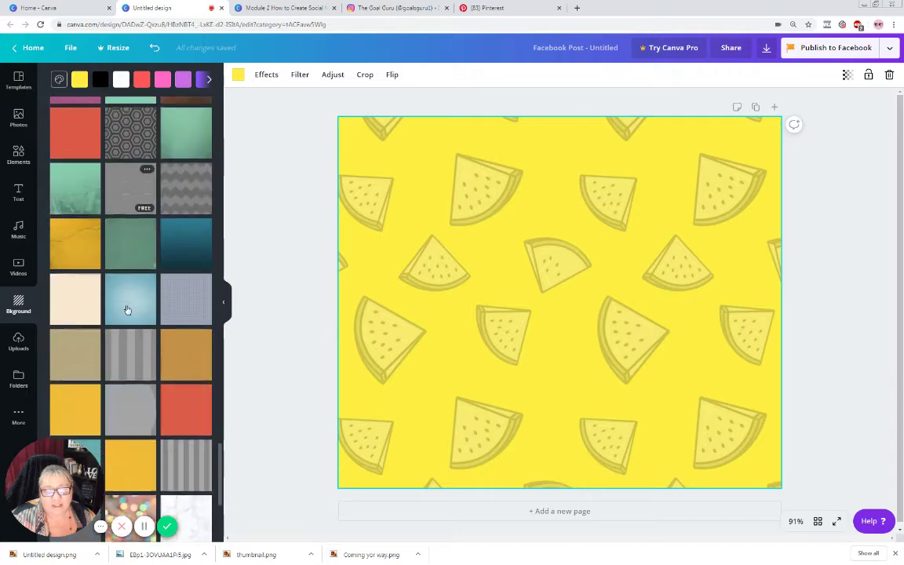
pyautogui.scroll(-5, 128, 291)
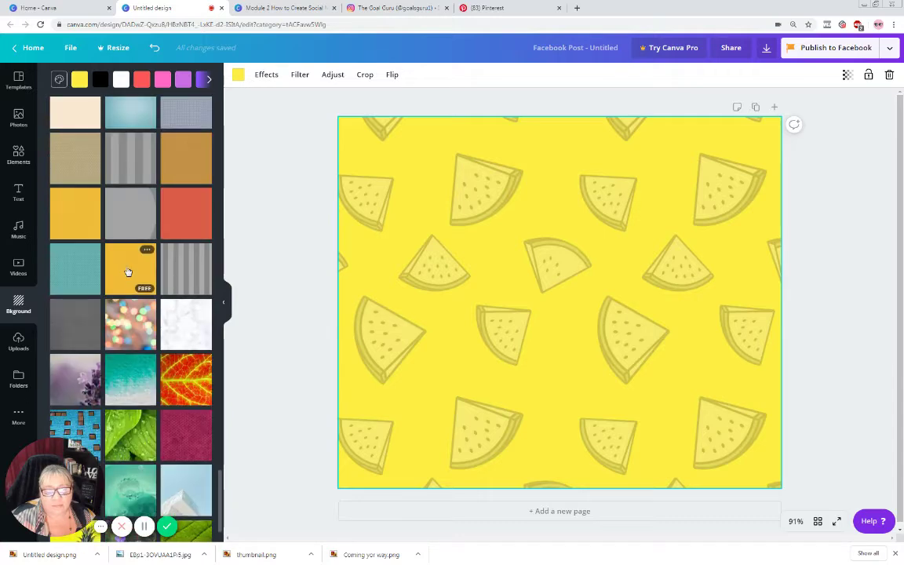
pyautogui.click(130, 236)
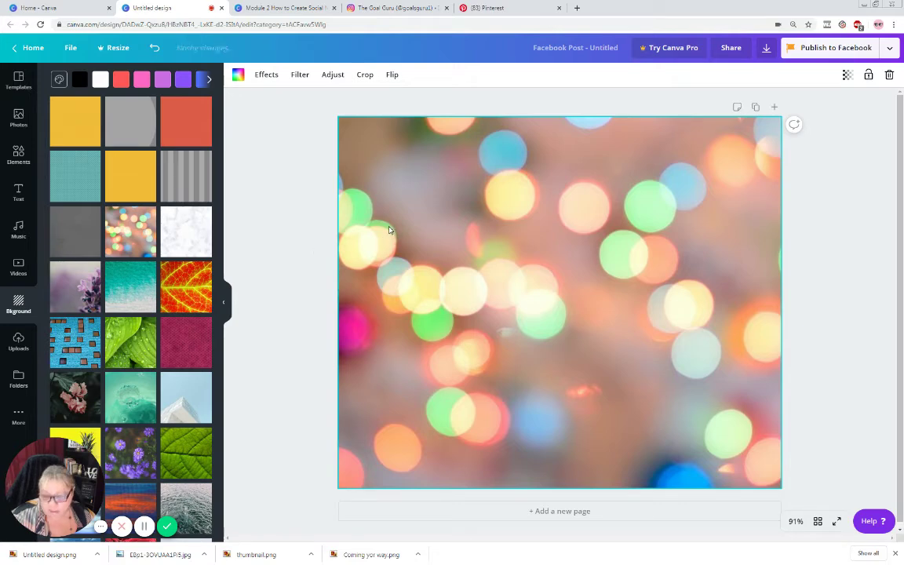
pyautogui.press('Delete')
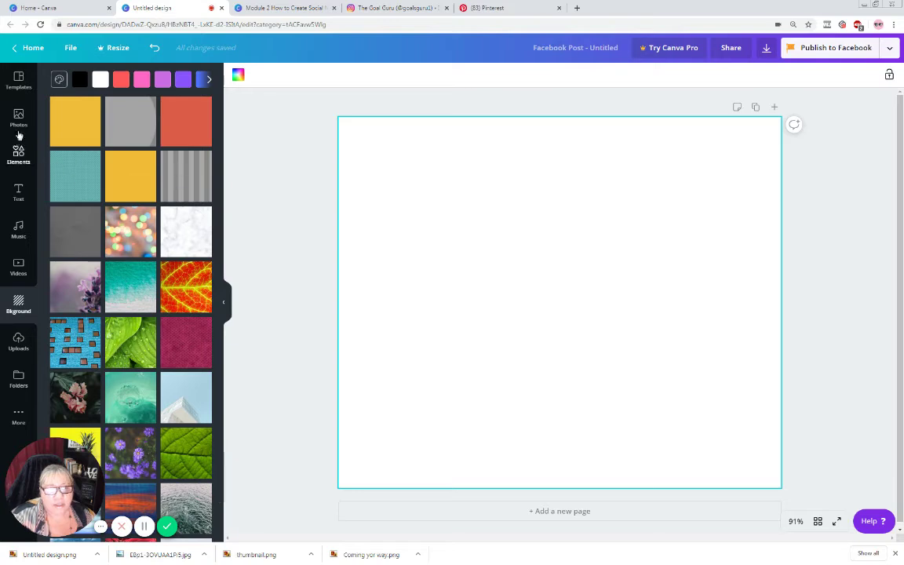
# Step: Add the free circle frame to the blank page and enlarge it slightly at two opposite corners
pyautogui.click(19, 154)
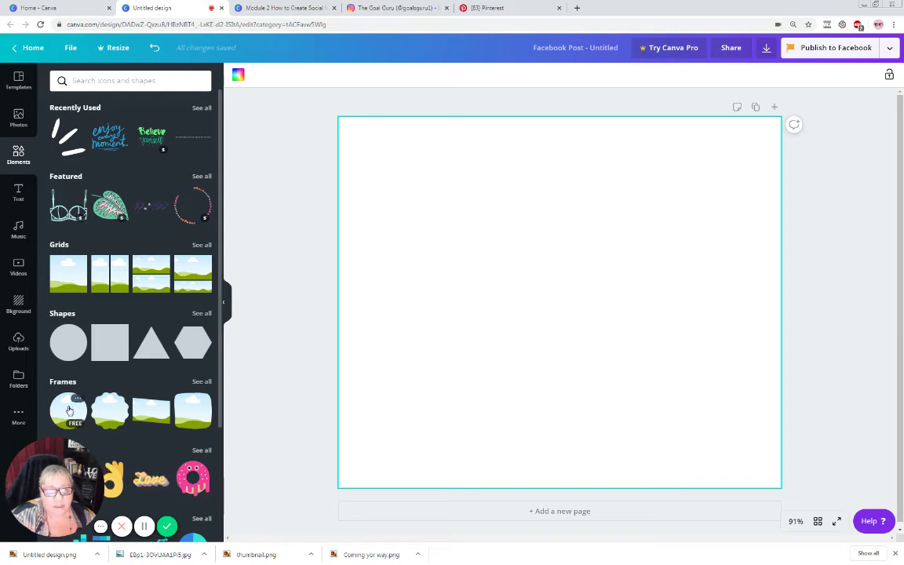
pyautogui.scroll(-1, 85, 385)
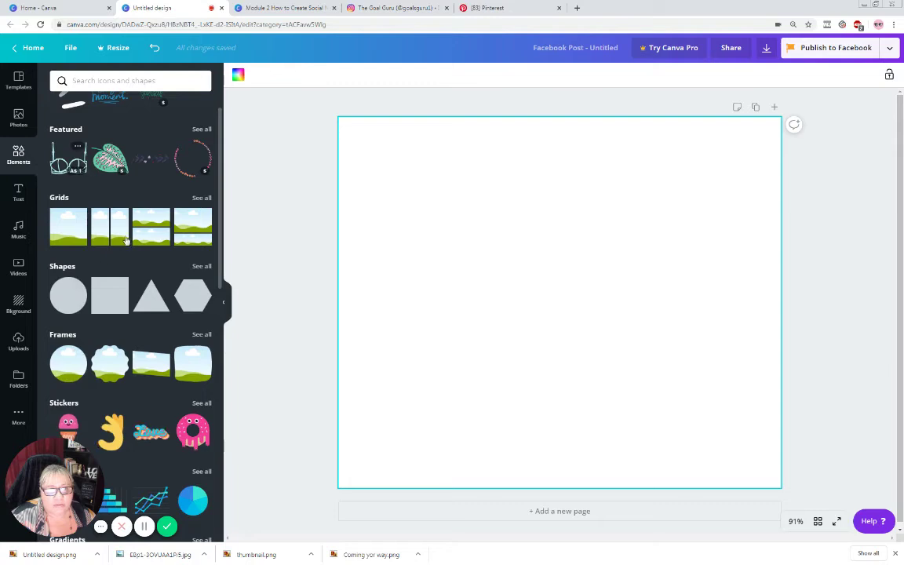
pyautogui.scroll(-2, 137, 377)
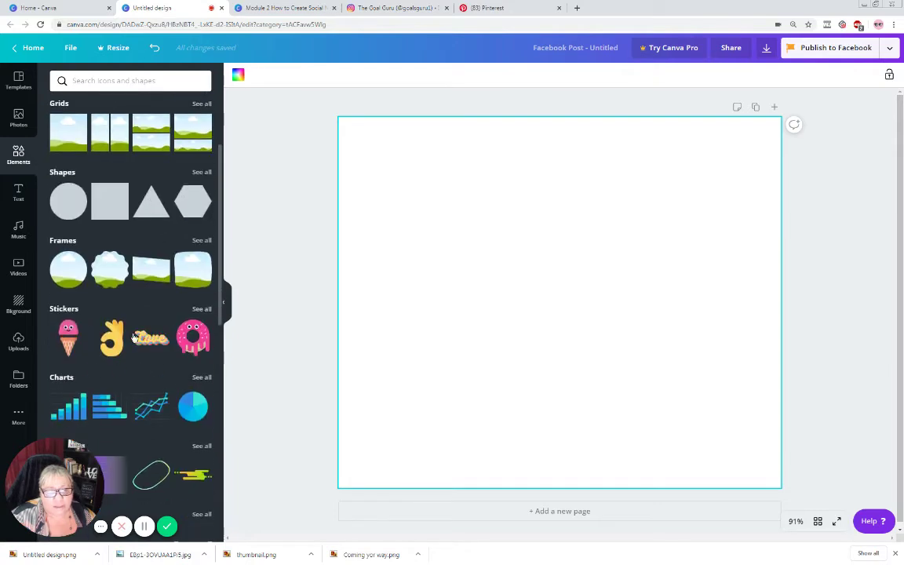
pyautogui.scroll(-3, 149, 351)
pyautogui.scroll(4, 149, 345)
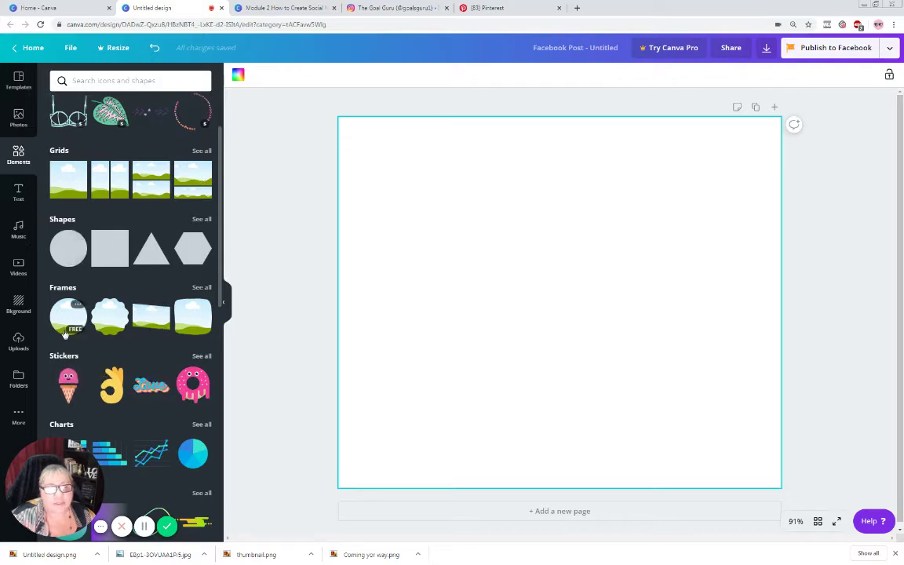
pyautogui.moveTo(70, 319)
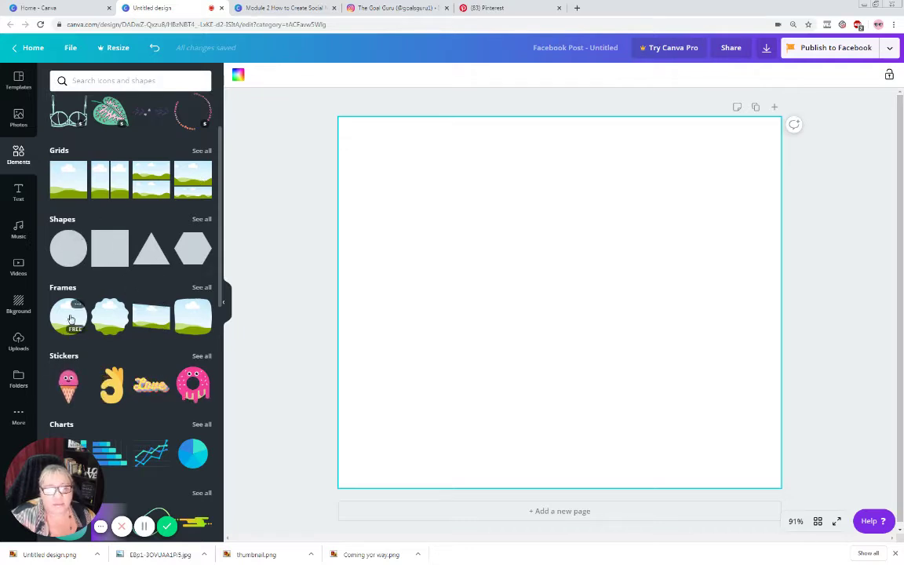
pyautogui.click(70, 319)
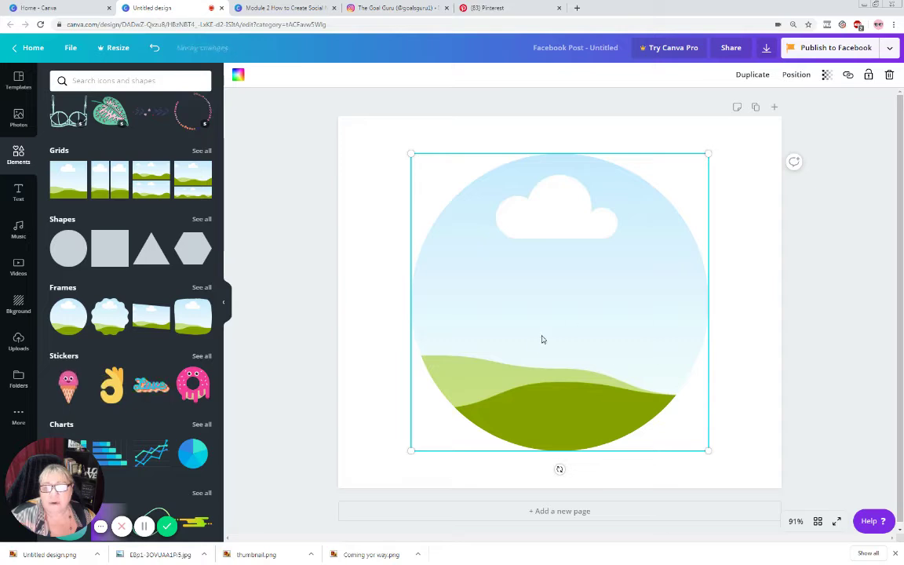
pyautogui.moveTo(708, 451); pyautogui.dragTo(732, 448)
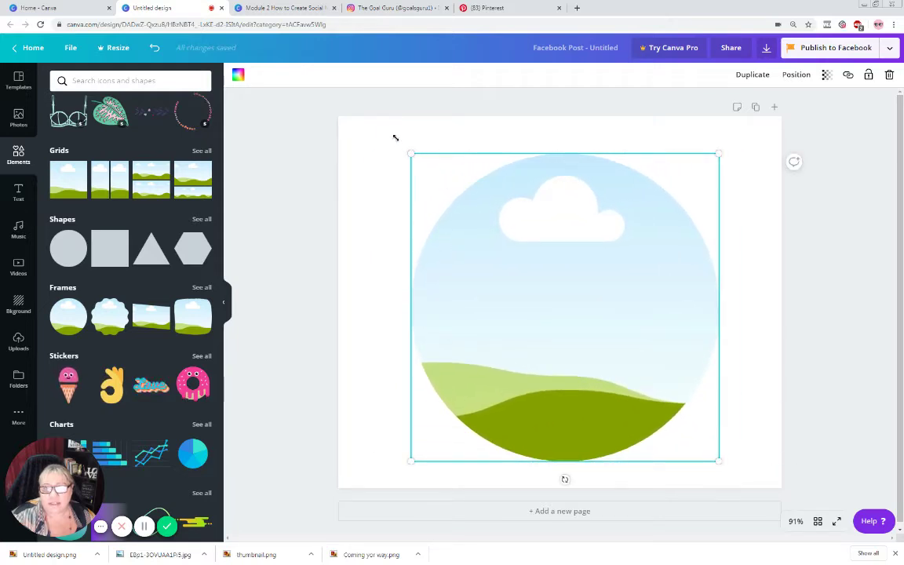
pyautogui.moveTo(396, 138); pyautogui.dragTo(397, 139)
pyautogui.moveTo(439, 167); pyautogui.dragTo(439, 167)
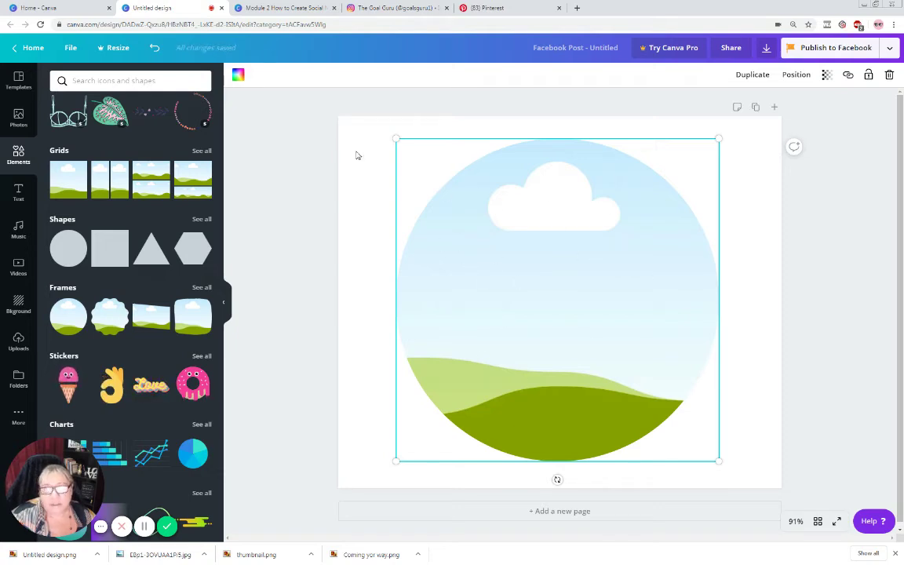
# Step: Fill the circle frame with pink and lighten it to the custom document colour #ffceec
pyautogui.click(237, 76)
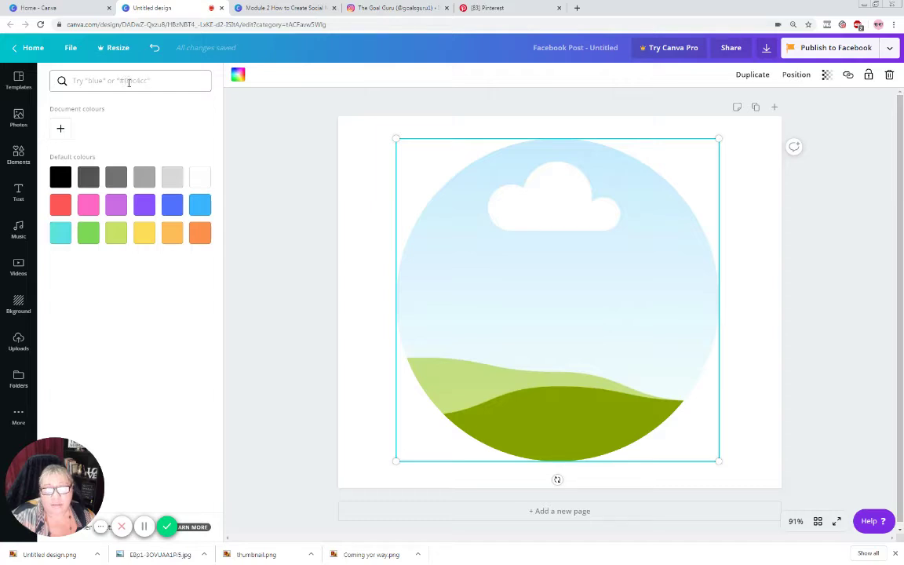
pyautogui.click(88, 205)
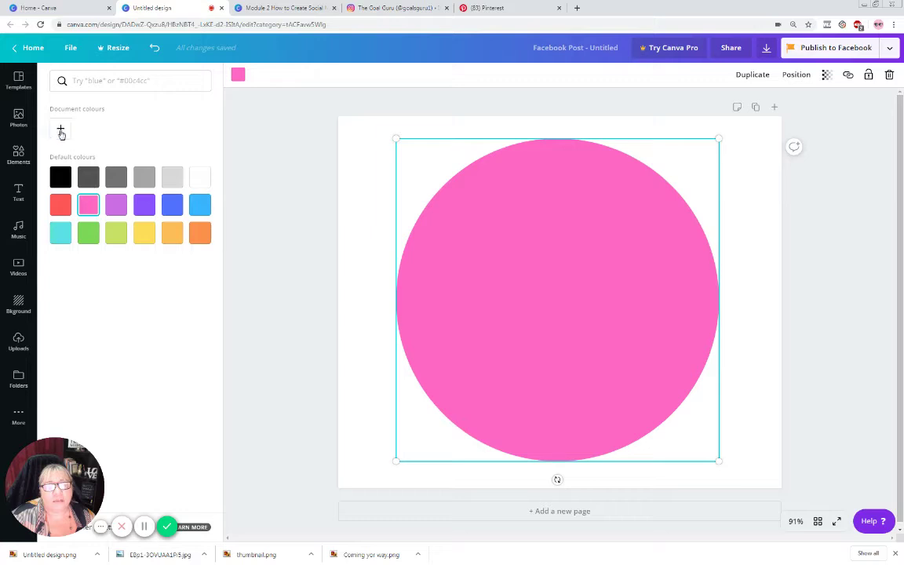
pyautogui.click(61, 132)
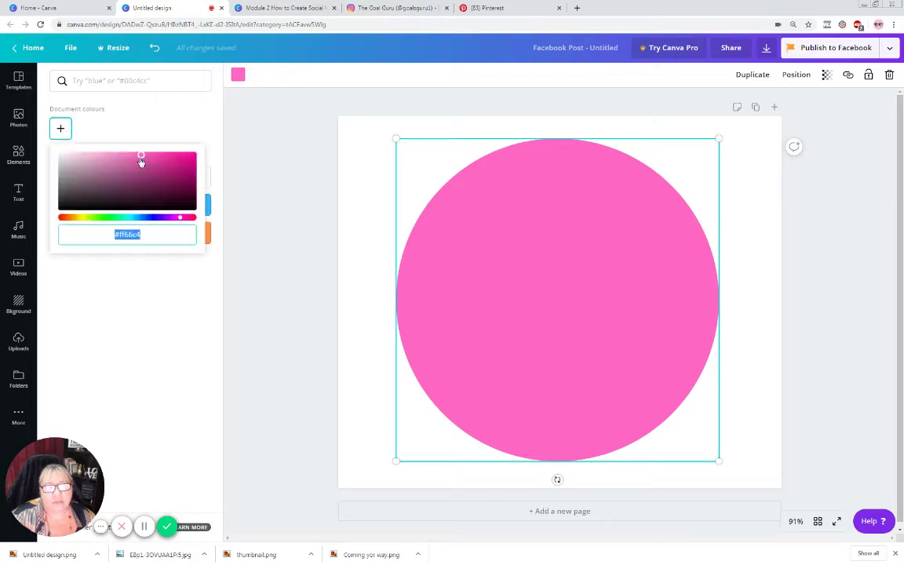
pyautogui.moveTo(142, 158); pyautogui.dragTo(81, 151)
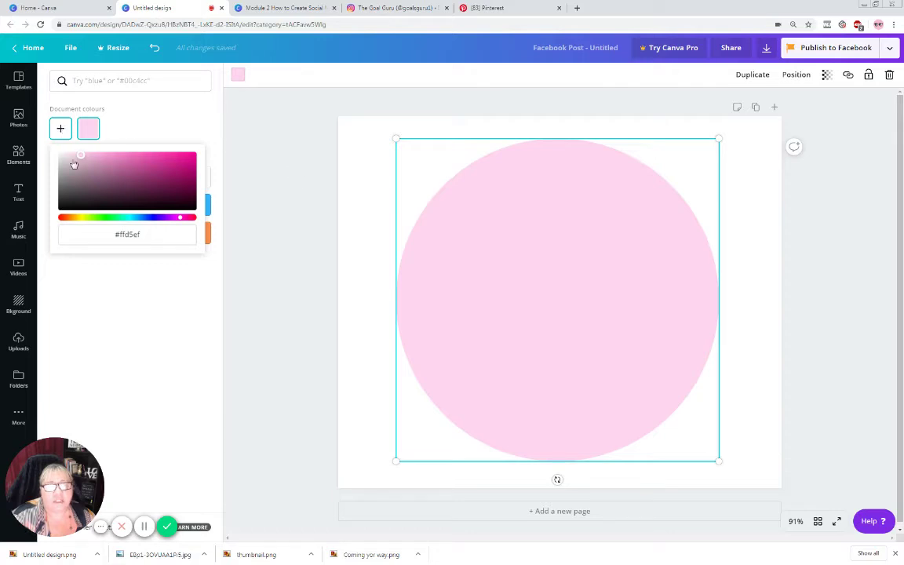
pyautogui.moveTo(79, 159)
pyautogui.mouseDown()
pyautogui.moveTo(209, 162)
pyautogui.moveTo(193, 203)
pyautogui.moveTo(123, 157)
pyautogui.moveTo(84, 155)
pyautogui.mouseUp()
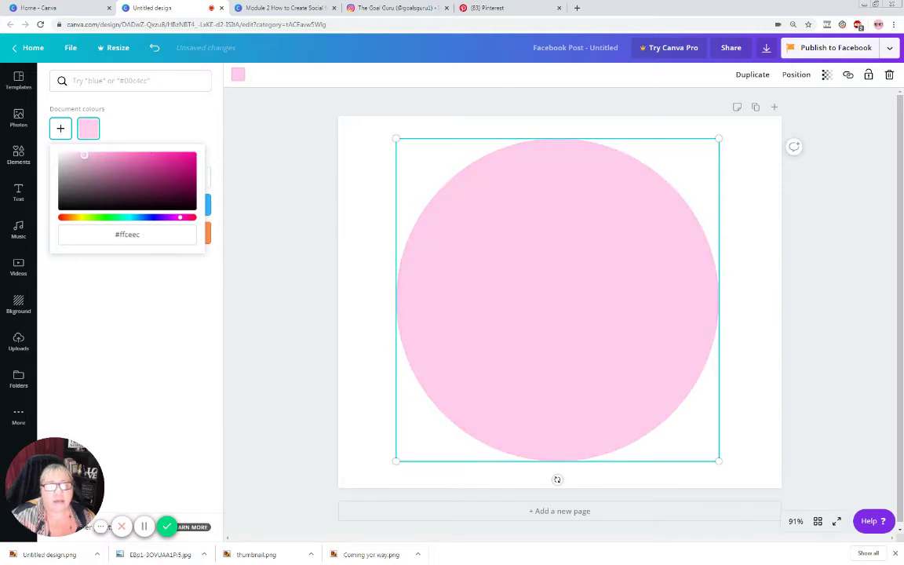
pyautogui.click(116, 235)
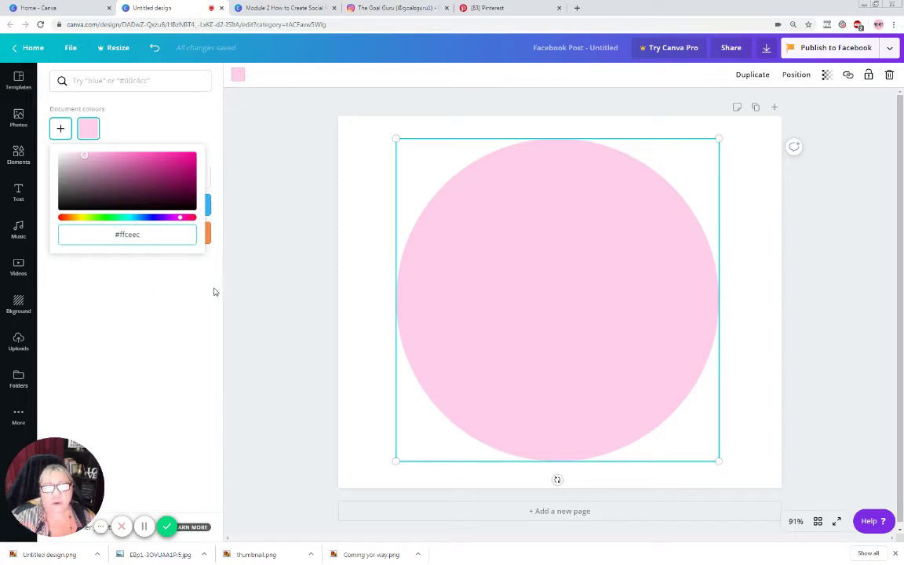
pyautogui.click(356, 241)
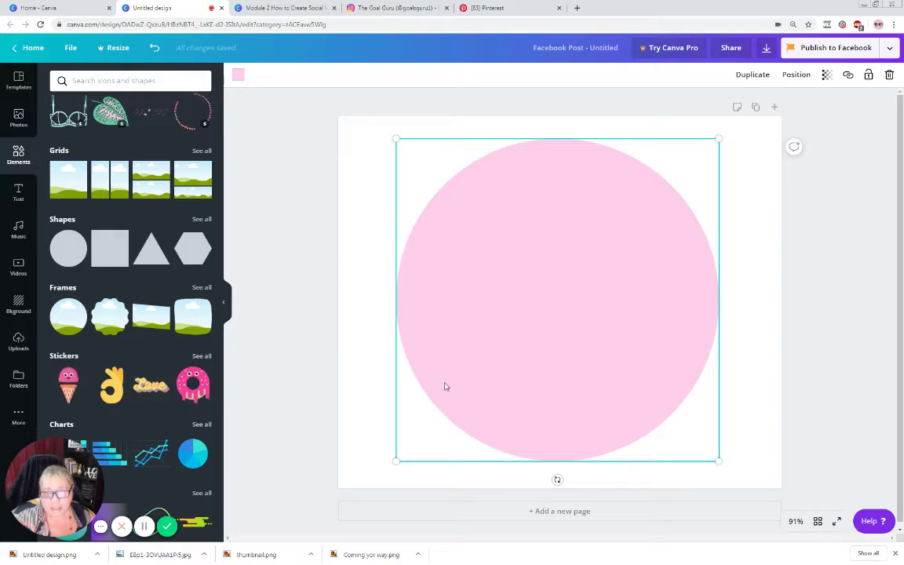
# Step: Shrink the light pink circle to roughly half its size and place it in the page's upper-right corner
pyautogui.moveTo(503, 186); pyautogui.dragTo(630, 329)
pyautogui.moveTo(646, 366); pyautogui.dragTo(650, 206)
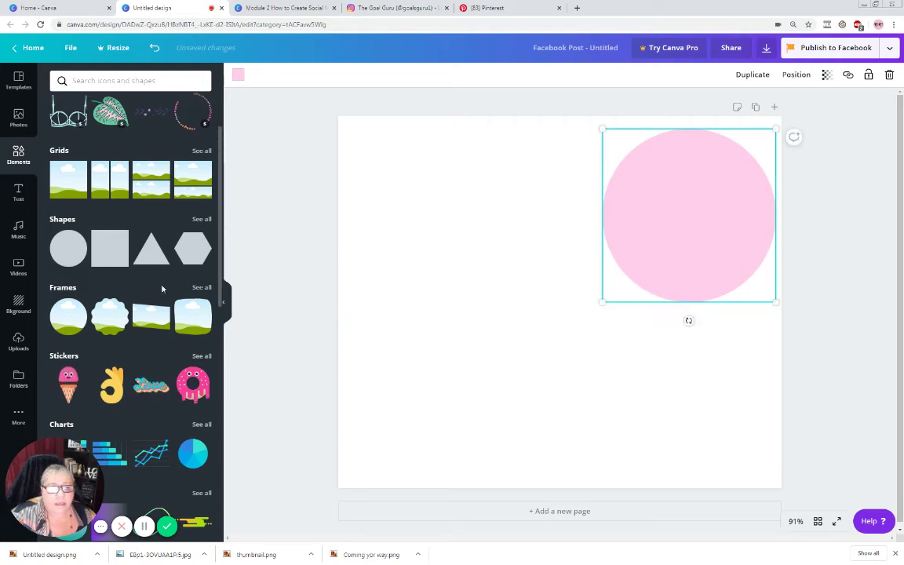
# Step: Add a single-image grid, shrink it to about 389 wide by 482 high and place it on the page's left half
pyautogui.click(64, 187)
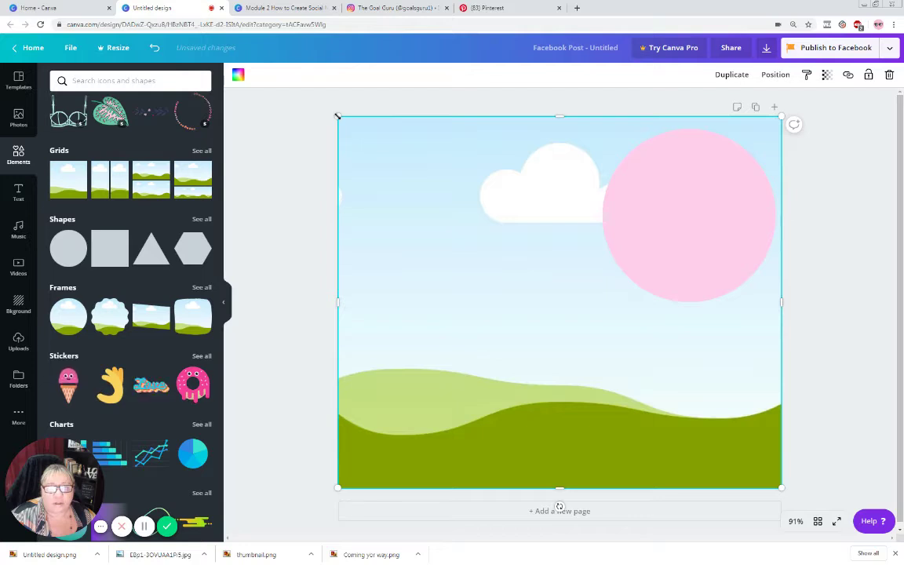
pyautogui.moveTo(339, 117); pyautogui.dragTo(597, 261)
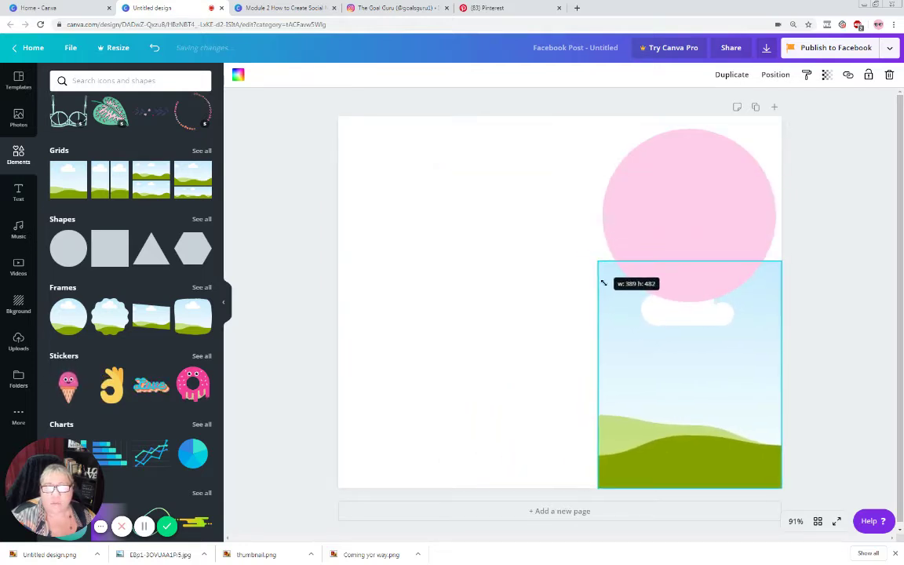
pyautogui.moveTo(682, 384); pyautogui.dragTo(459, 288)
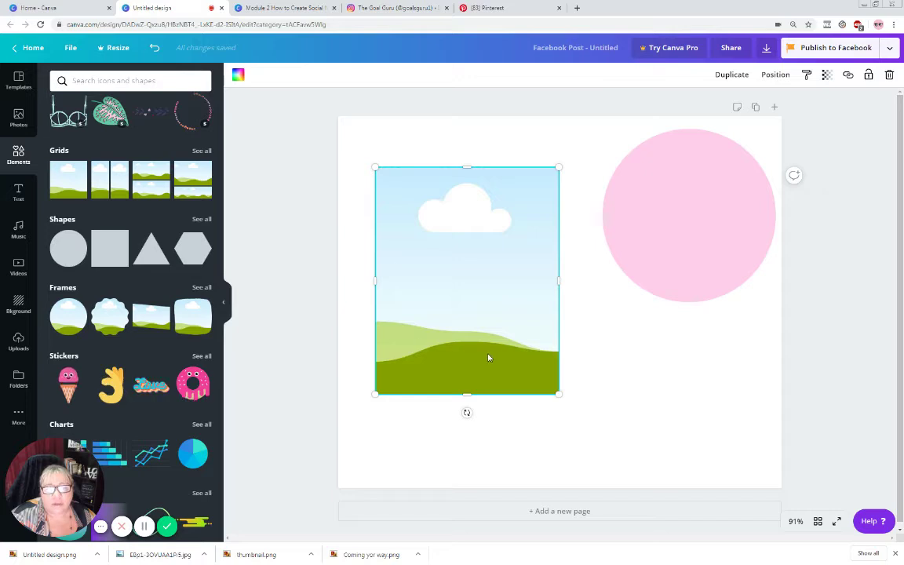
# Step: Try the recently used glass terrarium photo inside the single-image grid and undo it
pyautogui.click(19, 118)
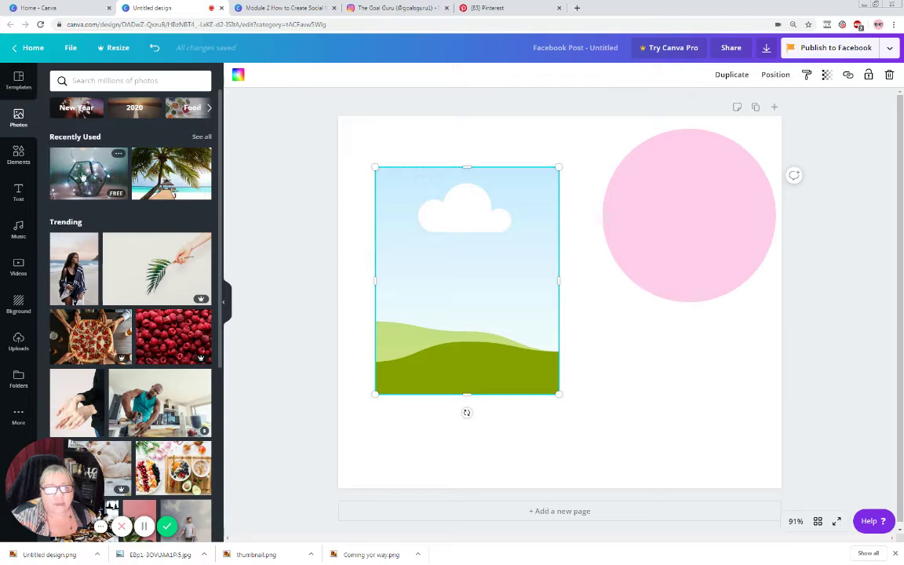
pyautogui.moveTo(83, 175); pyautogui.dragTo(436, 243)
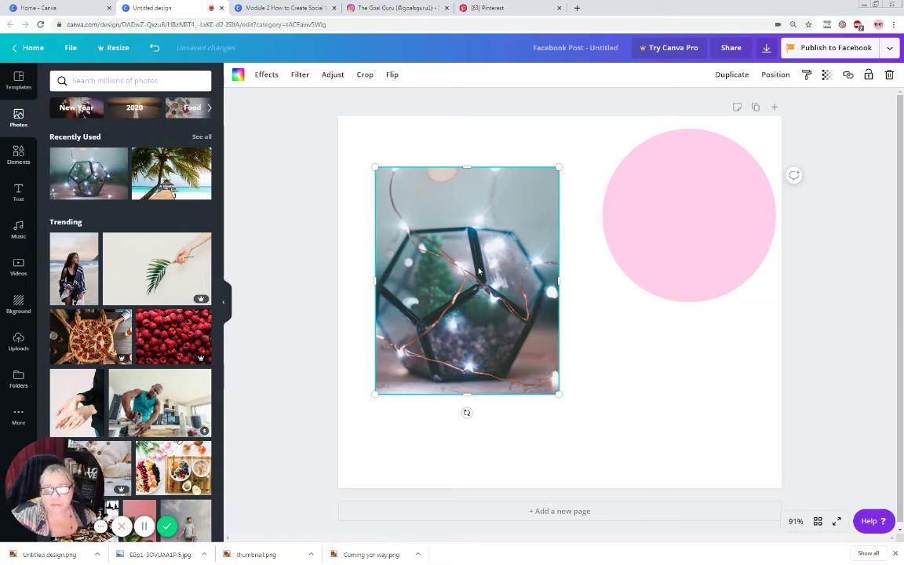
pyautogui.hotkey('ctrl', 'z')
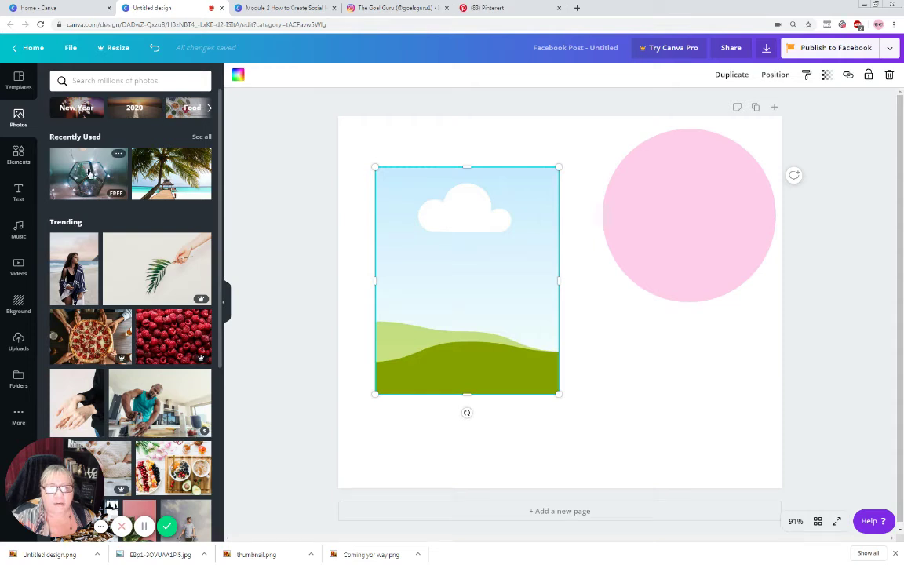
# Step: Try the glass terrarium photo as the full page background and delete it
pyautogui.moveTo(88, 173); pyautogui.dragTo(444, 141)
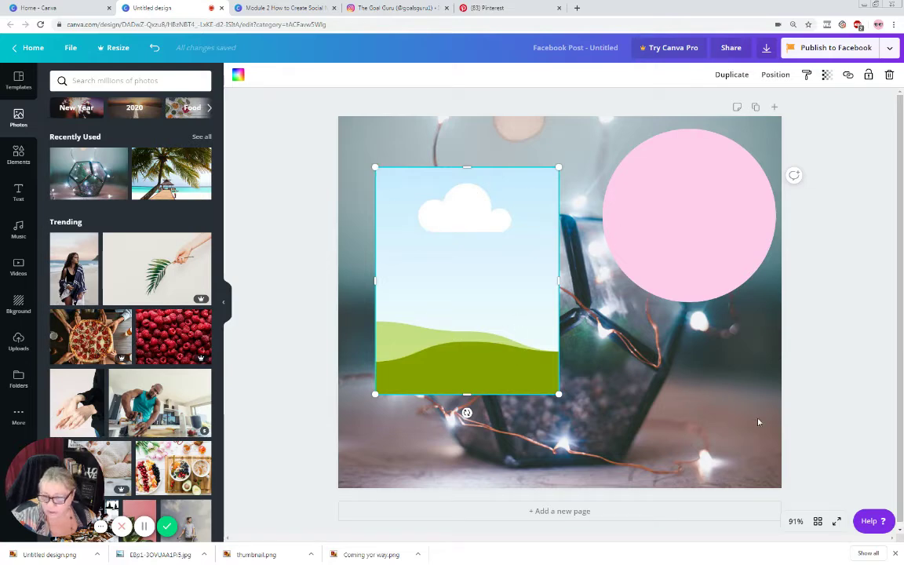
pyautogui.click(491, 129)
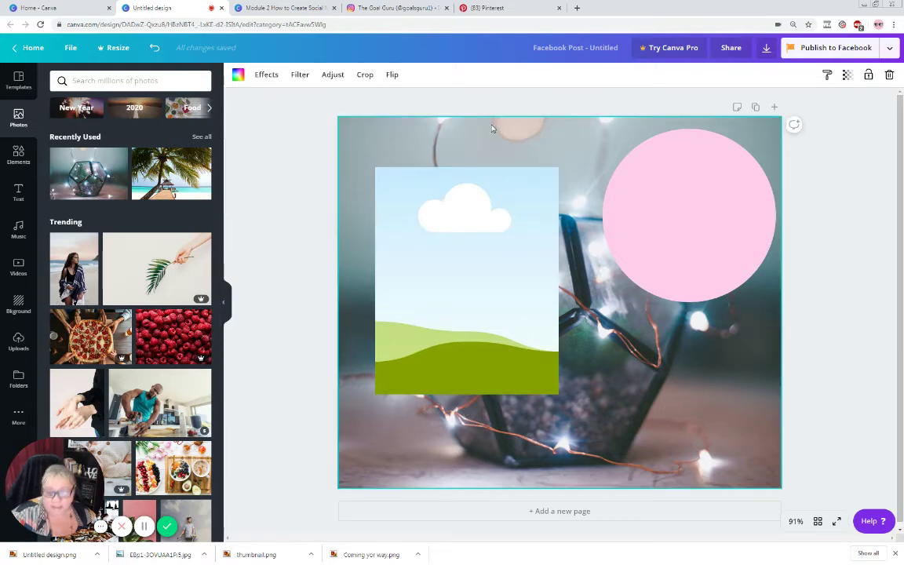
pyautogui.press('Delete')
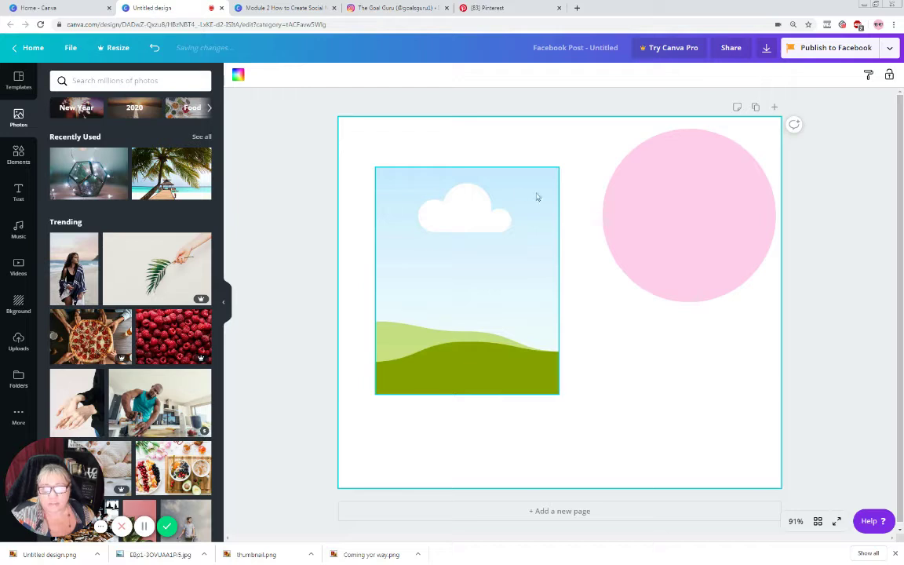
# Step: Fill the grid with the glass terrarium photo and resize it to about 336 wide by 533 high
pyautogui.moveTo(88, 173); pyautogui.dragTo(511, 352)
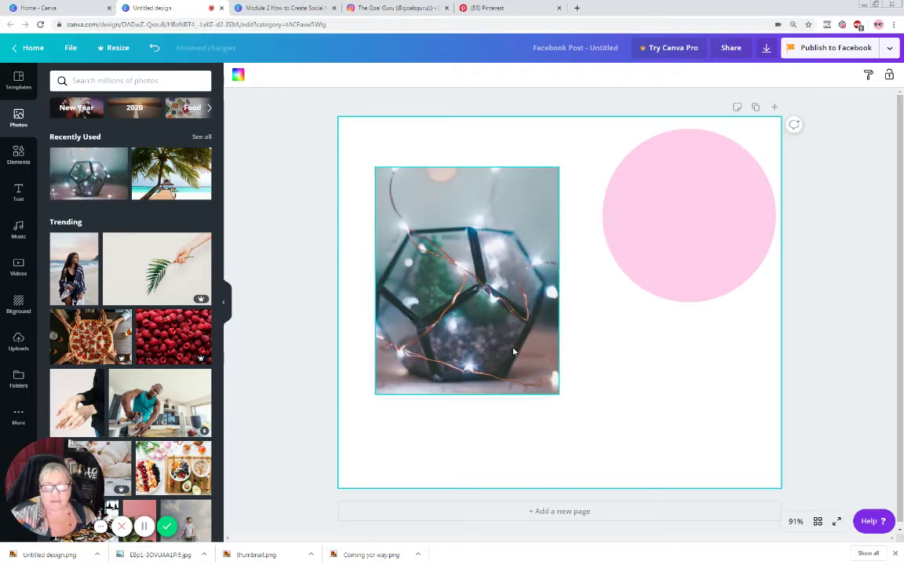
pyautogui.click(552, 390)
pyautogui.moveTo(457, 277); pyautogui.dragTo(533, 417)
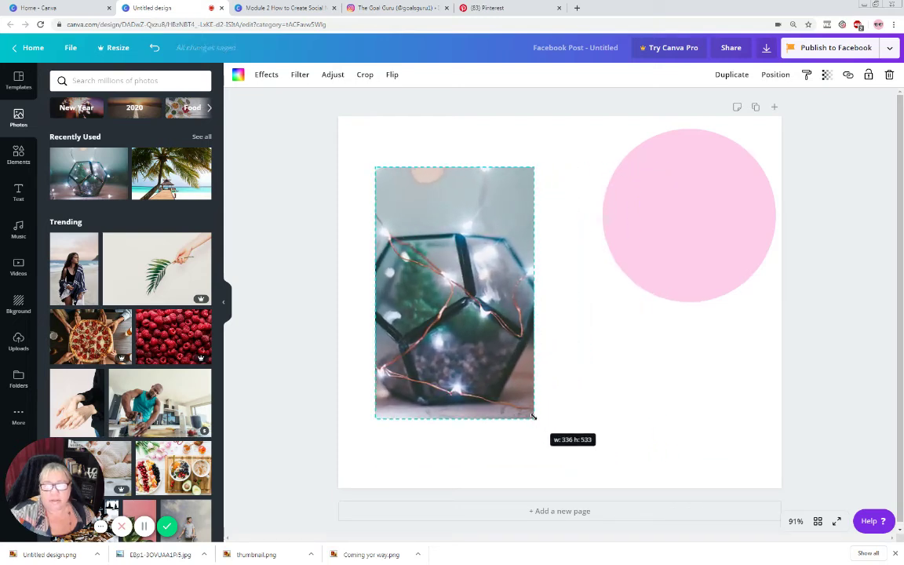
pyautogui.moveTo(501, 326); pyautogui.dragTo(447, 291)
# Step: Delete the terrarium photo and its grid, leaving only the pink circle on the page
pyautogui.press('Delete')
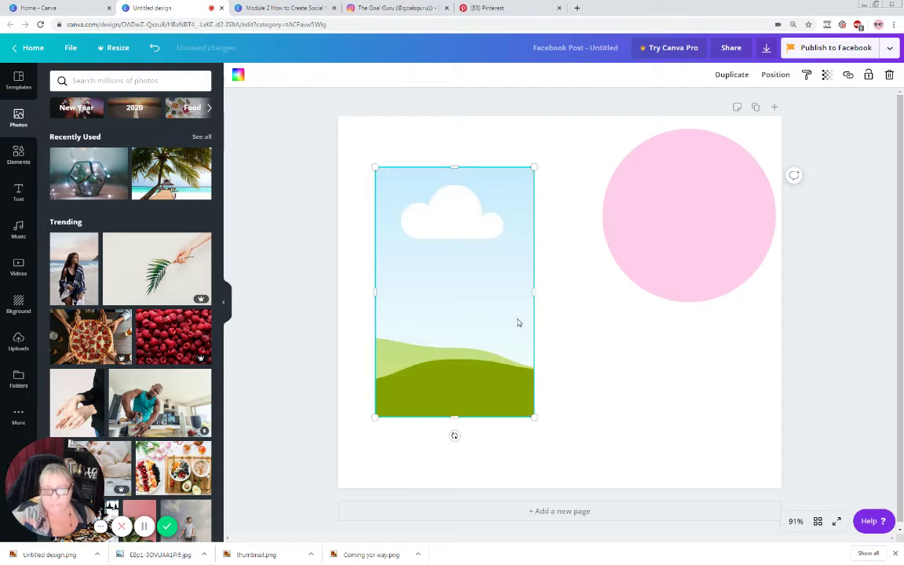
pyautogui.press('Delete')
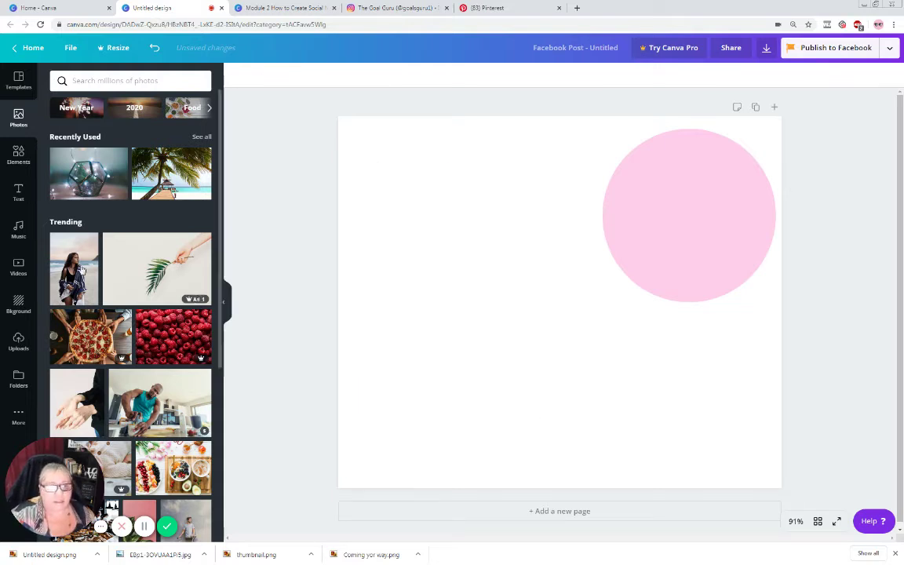
pyautogui.click(224, 303)
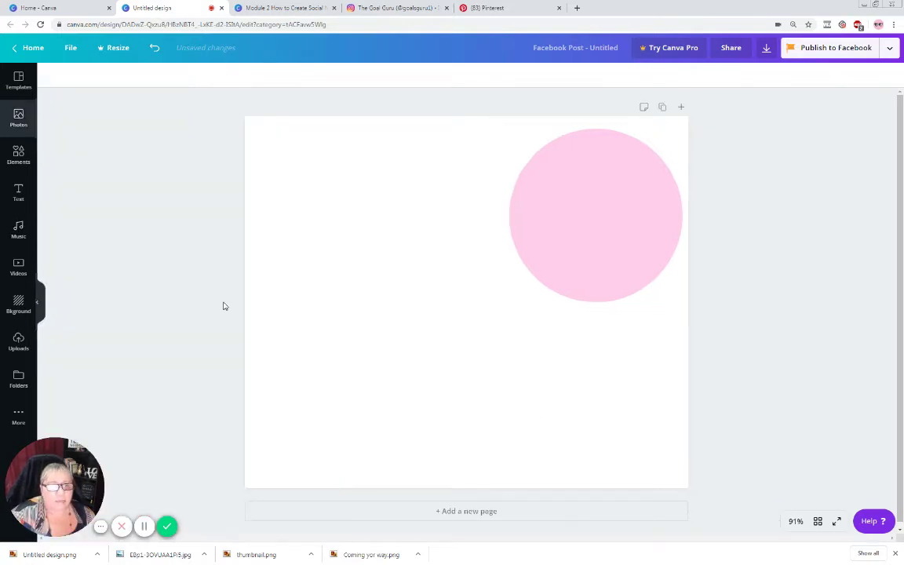
# Step: Add the free smartphone frame, enlarge it to about 341 wide by 675 high and place it on the page's left half
pyautogui.click(18, 151)
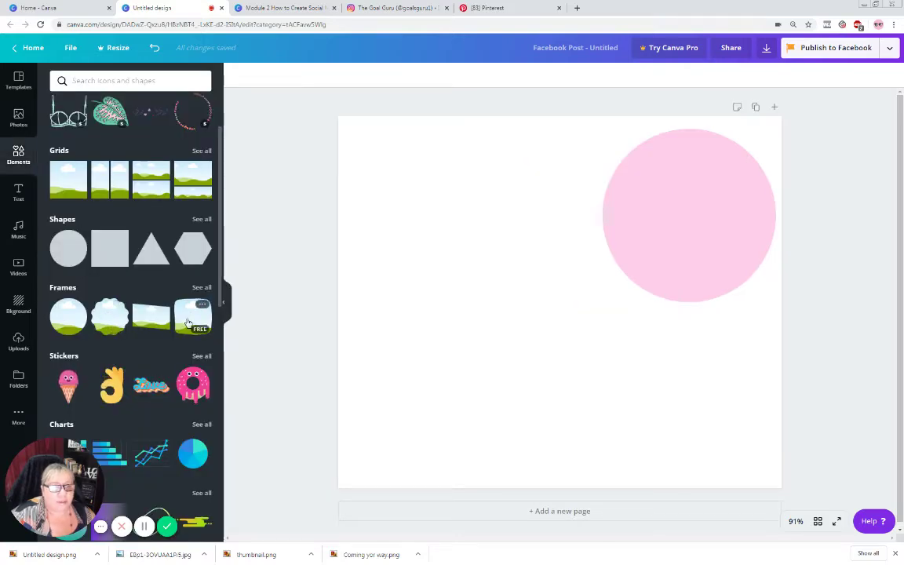
pyautogui.click(202, 287)
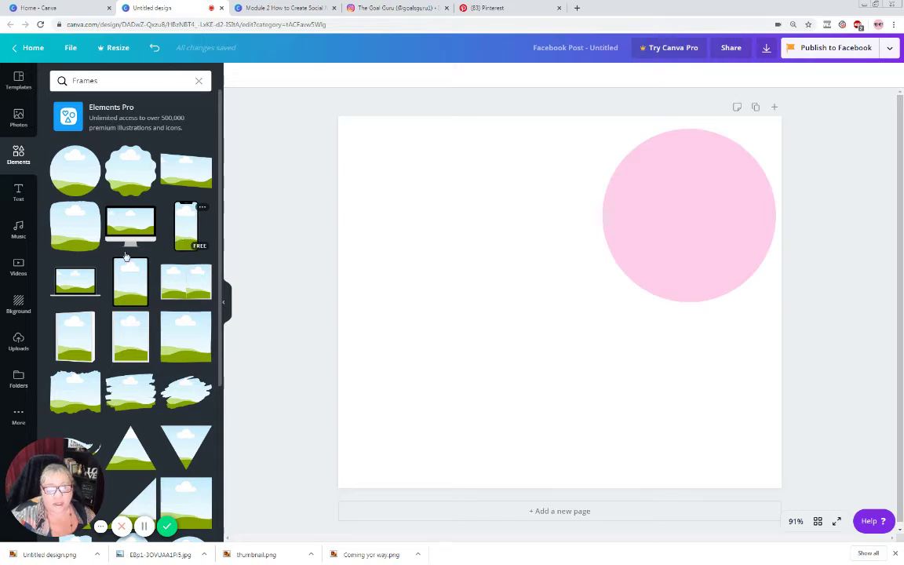
pyautogui.scroll(-2, 134, 250)
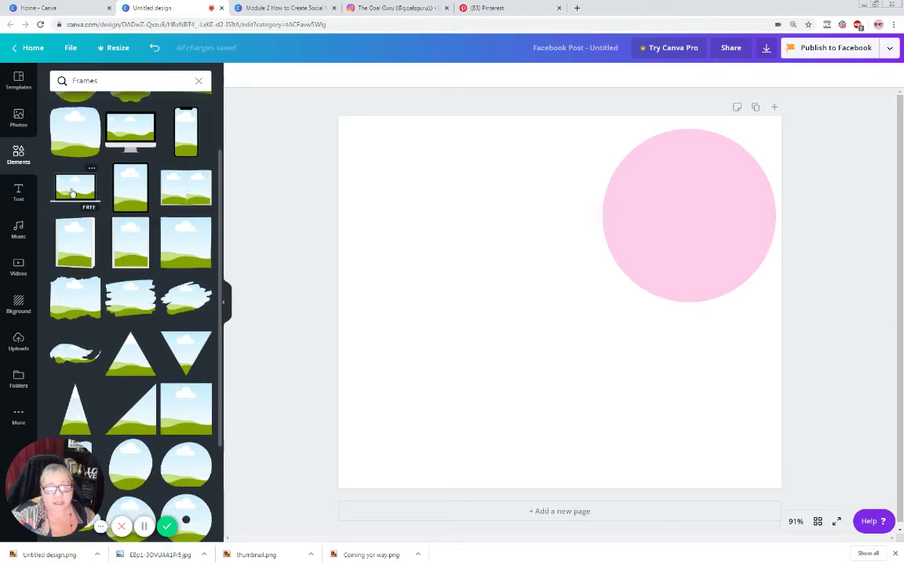
pyautogui.click(188, 133)
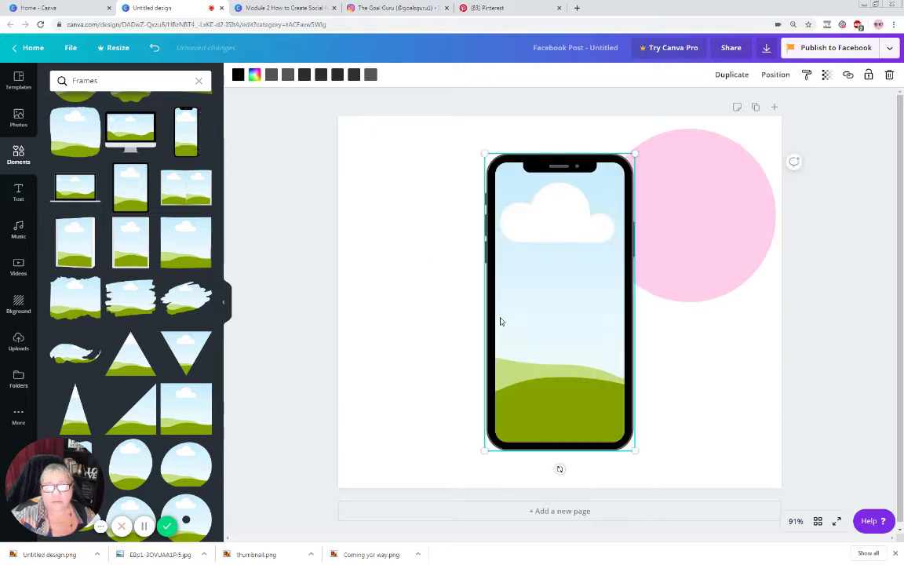
pyautogui.moveTo(481, 155)
pyautogui.mouseDown()
pyautogui.moveTo(460, 141)
pyautogui.moveTo(470, 146)
pyautogui.mouseUp()
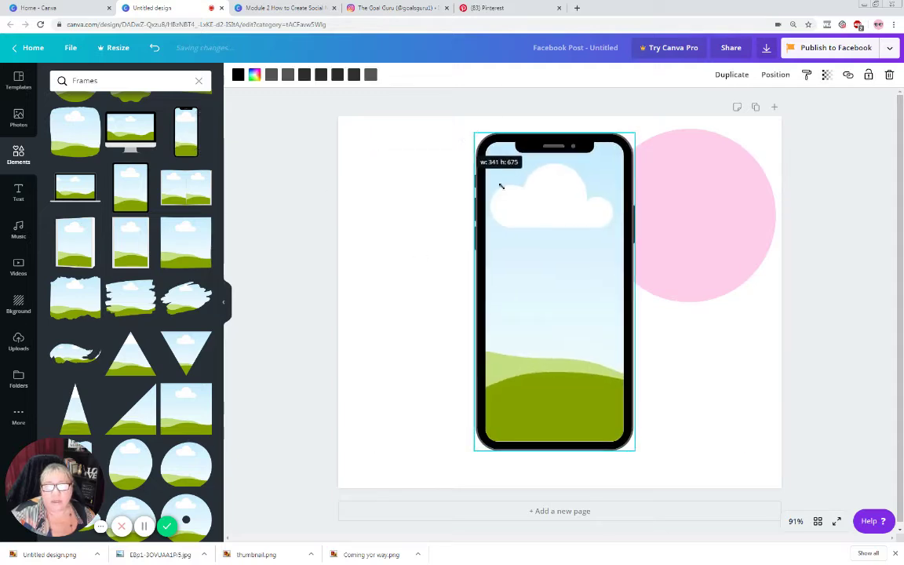
pyautogui.moveTo(505, 246); pyautogui.dragTo(464, 243)
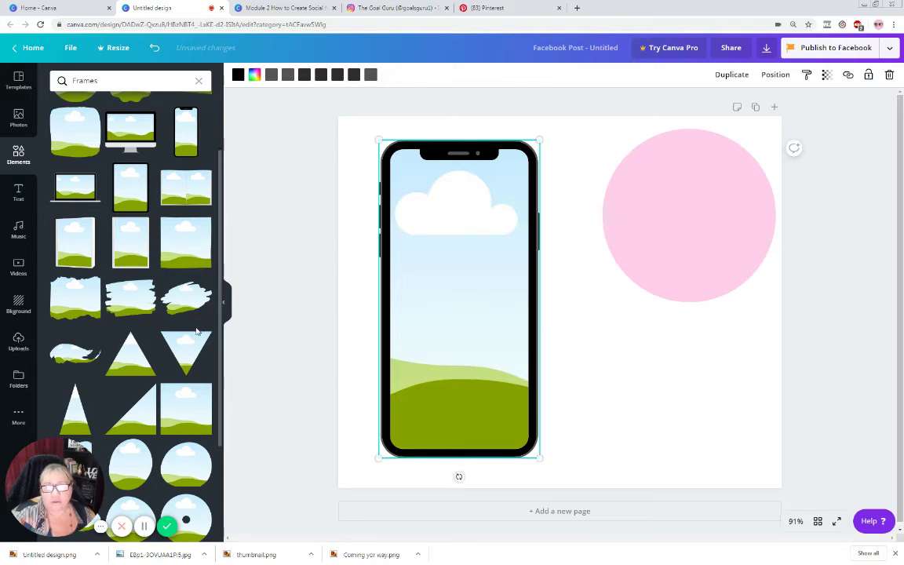
# Step: Fill the smartphone frame with the recently used palm-tree beach photo
pyautogui.click(17, 119)
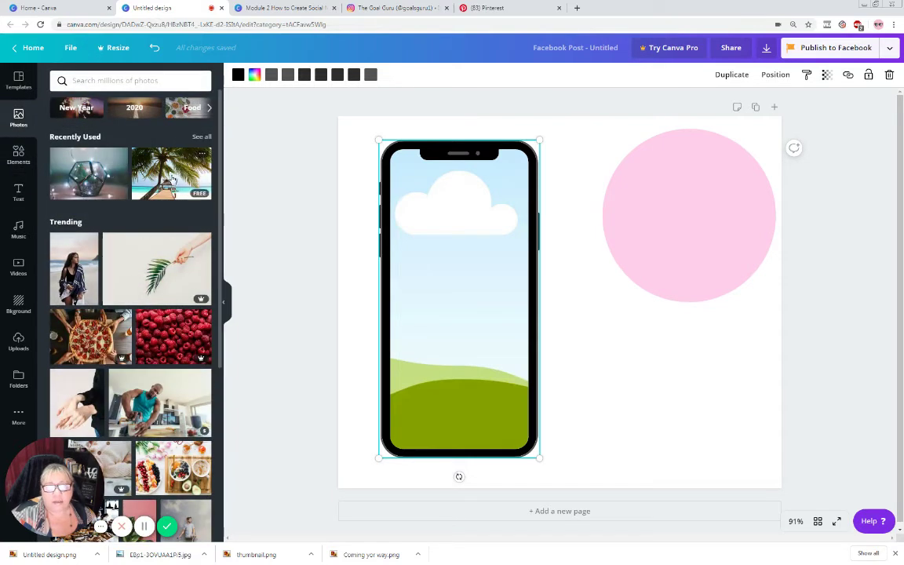
pyautogui.moveTo(172, 179); pyautogui.dragTo(438, 256)
pyautogui.click(582, 378)
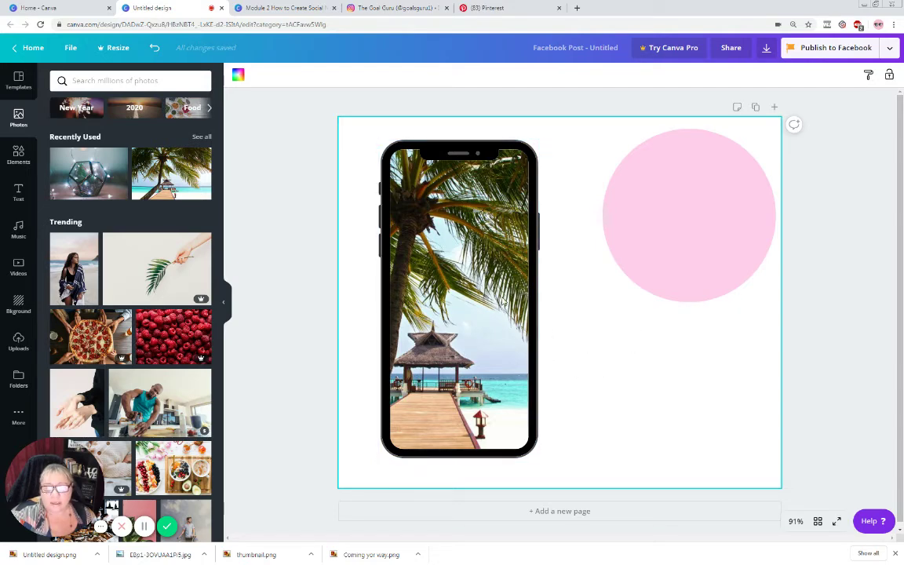
# Step: Delete the light pink circle and move the smartphone frame to the page's right side
pyautogui.click(19, 154)
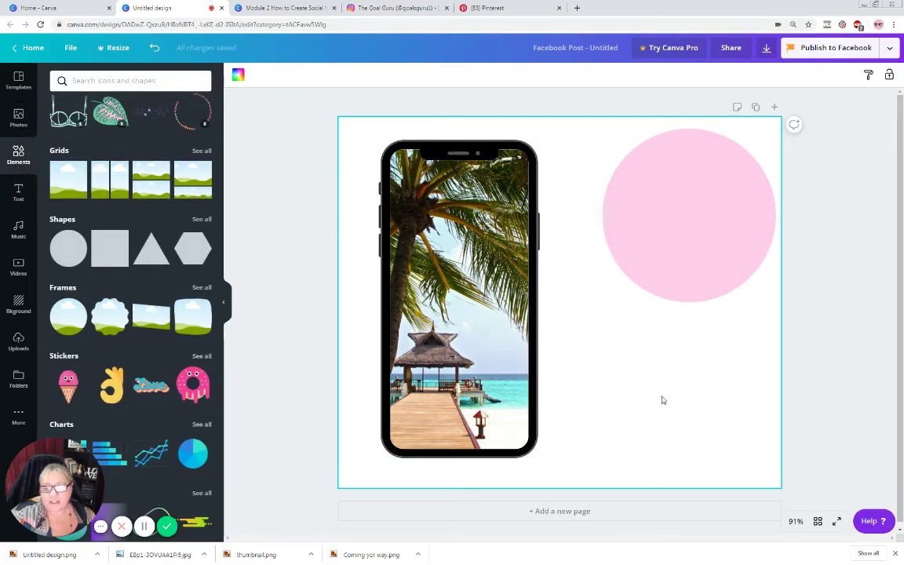
pyautogui.click(695, 269)
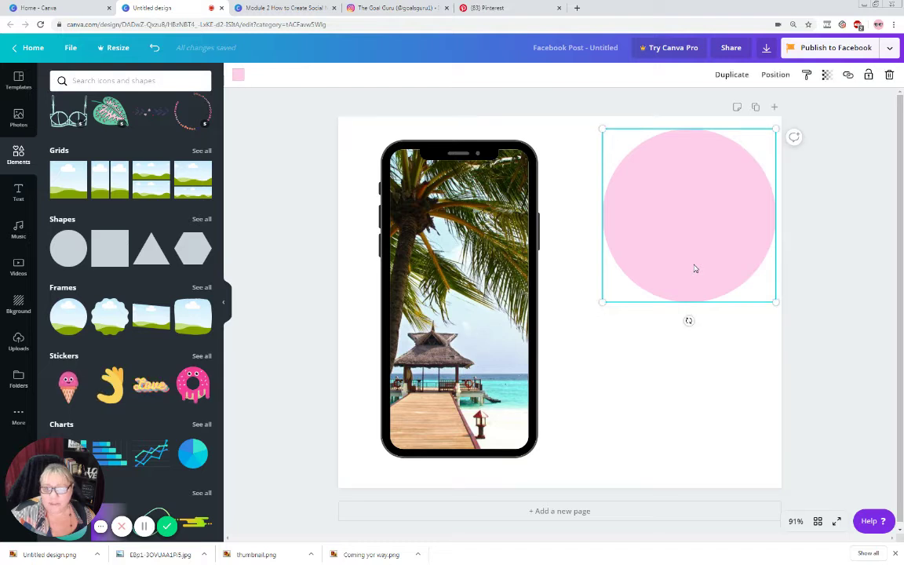
pyautogui.press('Delete')
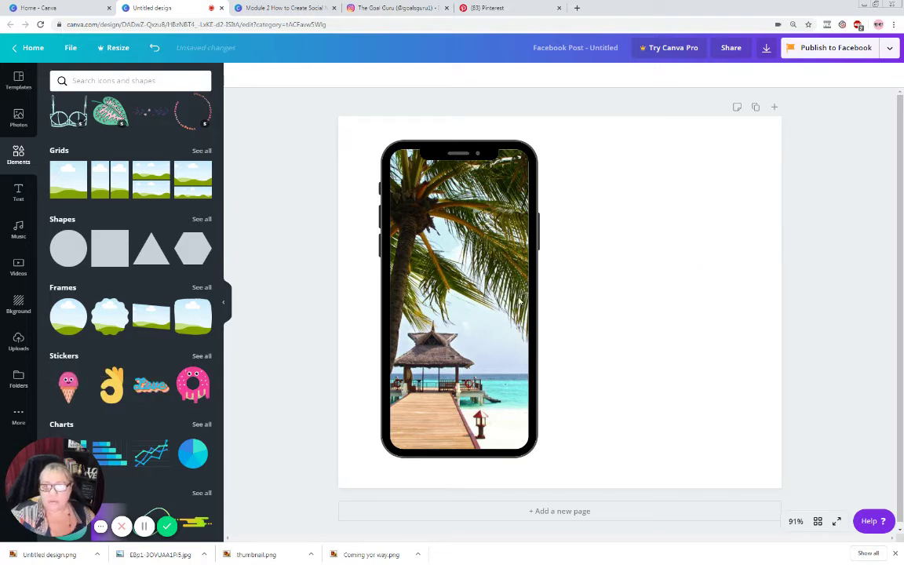
pyautogui.click(458, 276)
pyautogui.moveTo(522, 274); pyautogui.dragTo(722, 302)
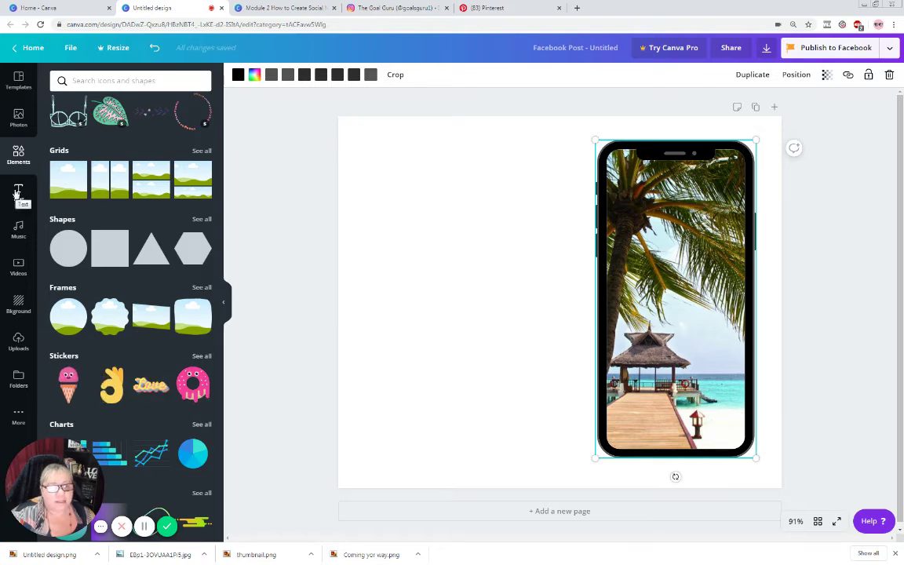
# Step: Add the "hugs + kisses COMING YOUR WAY" font combination to the page
pyautogui.click(18, 192)
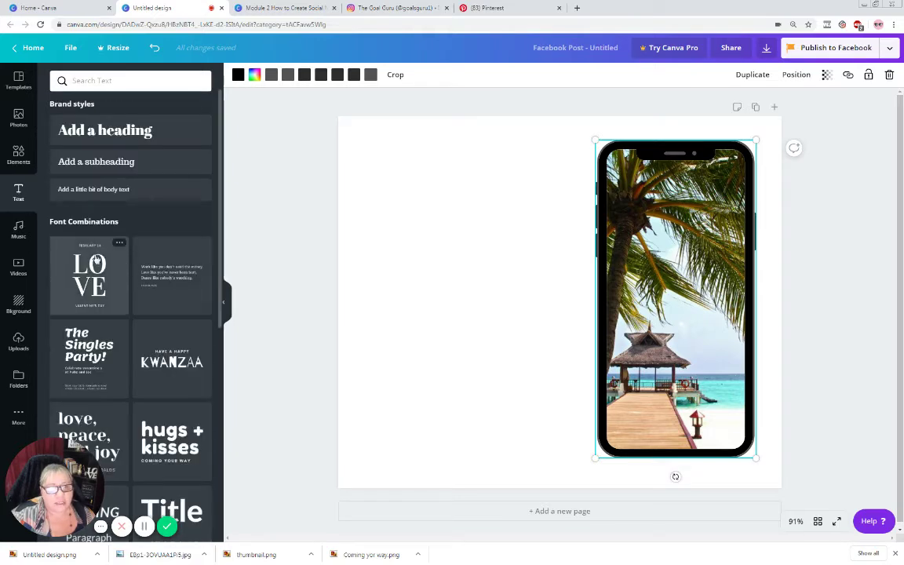
pyautogui.scroll(-2, 94, 299)
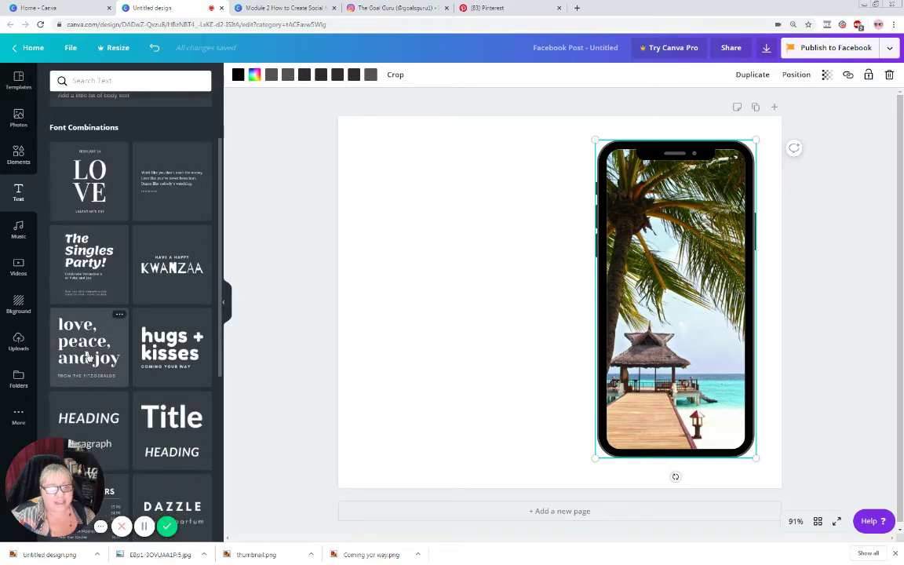
pyautogui.scroll(-1, 83, 251)
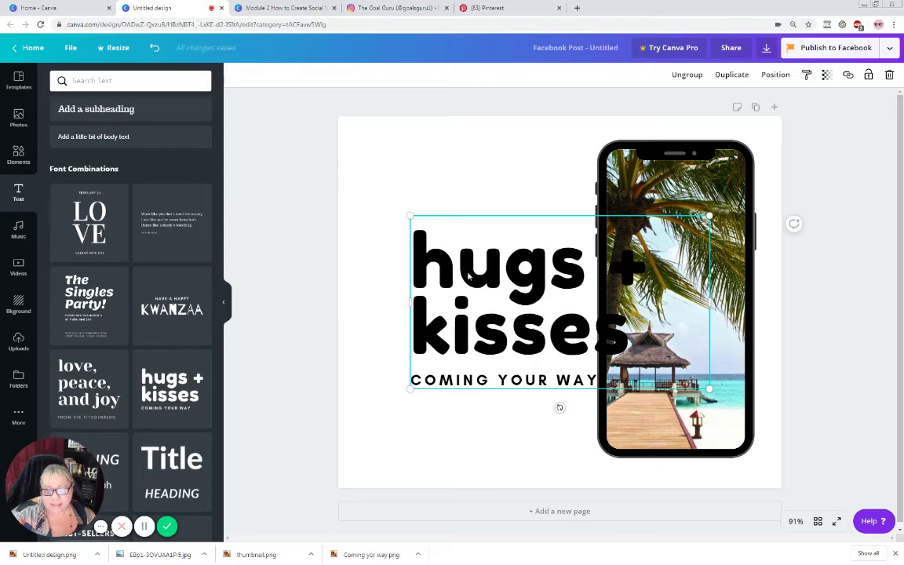
# Step: Replace the "hugs + kisses" heading text with "the holiday"
pyautogui.click(468, 278)
pyautogui.click(469, 276)
pyautogui.click(594, 262)
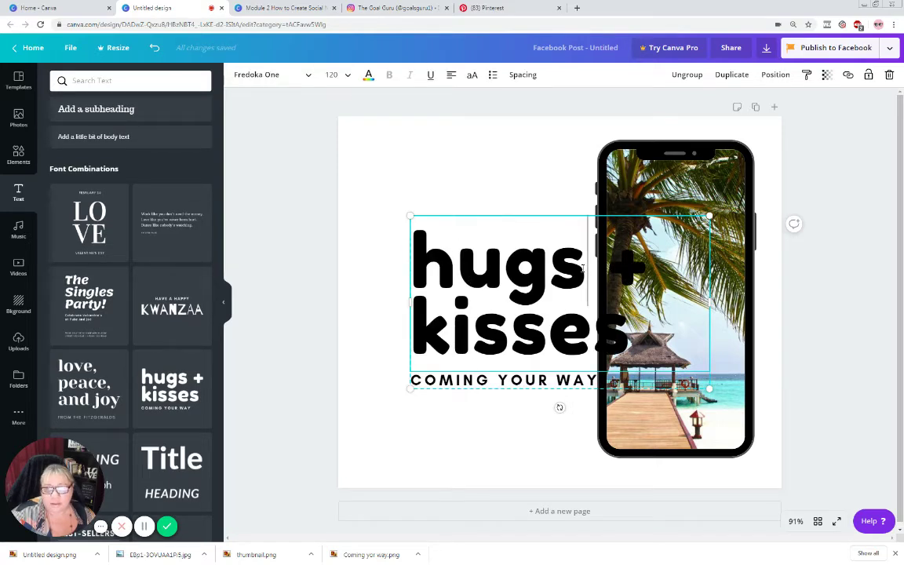
pyautogui.press('BackSpace')
pyautogui.press('BackSpace')
pyautogui.press('BackSpace')
pyautogui.press('BackSpace')
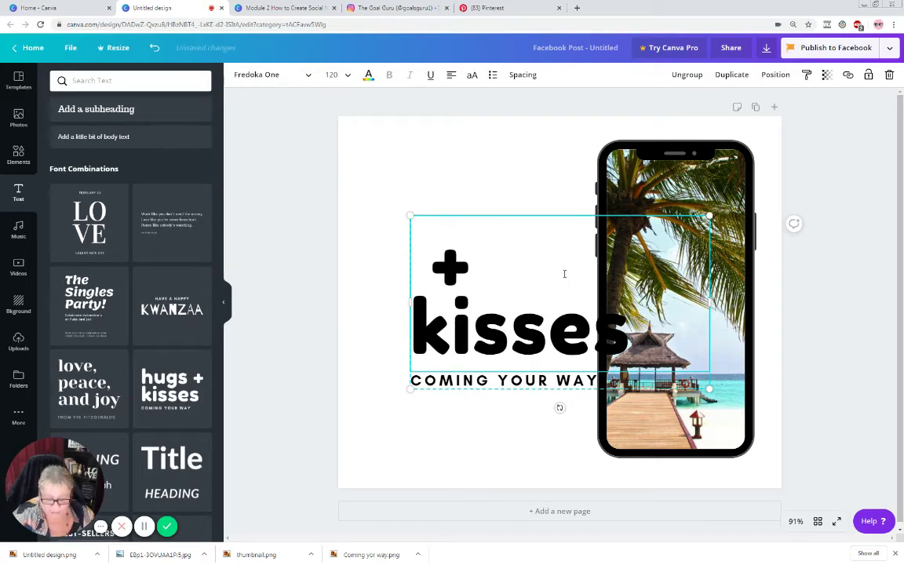
pyautogui.write('the holi ')
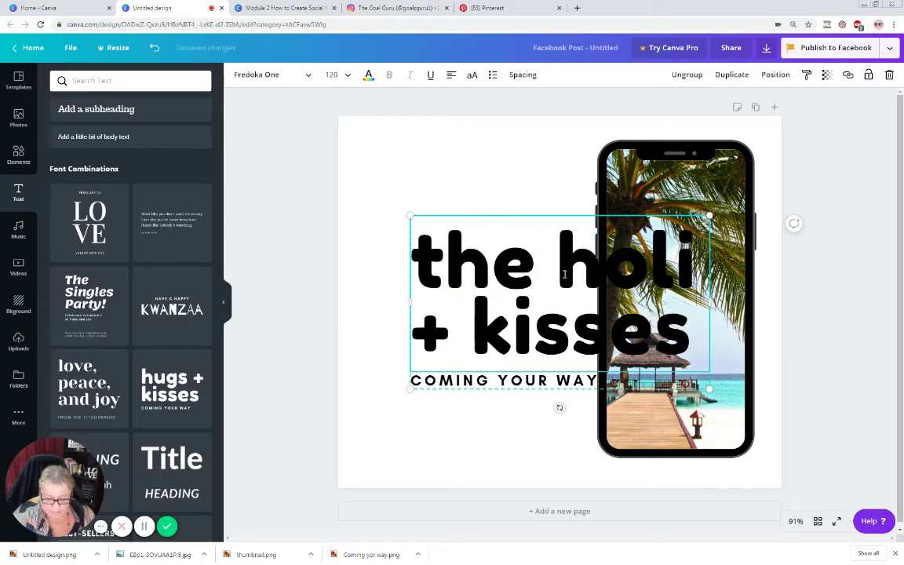
pyautogui.write('day')
pyautogui.moveTo(441, 364); pyautogui.dragTo(686, 355)
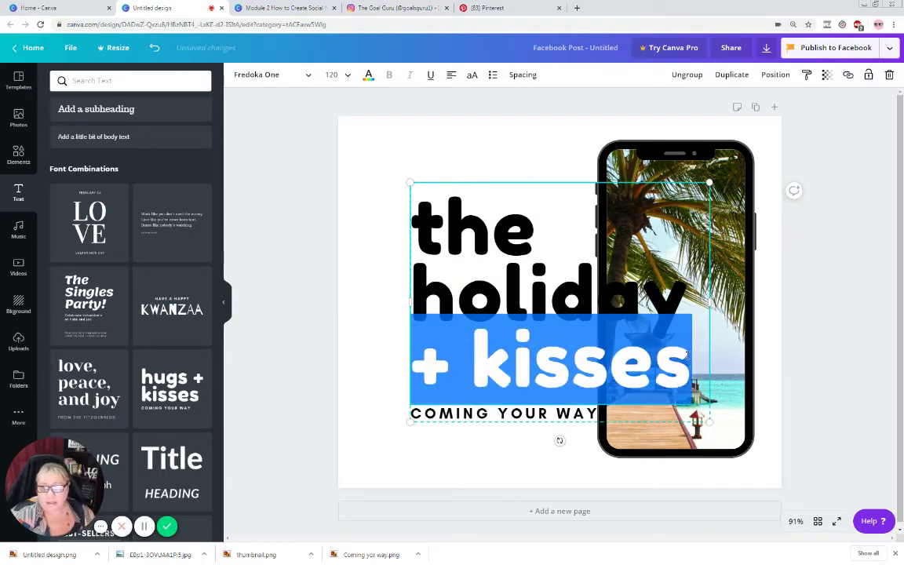
pyautogui.click(598, 413)
pyautogui.moveTo(598, 413); pyautogui.dragTo(540, 412)
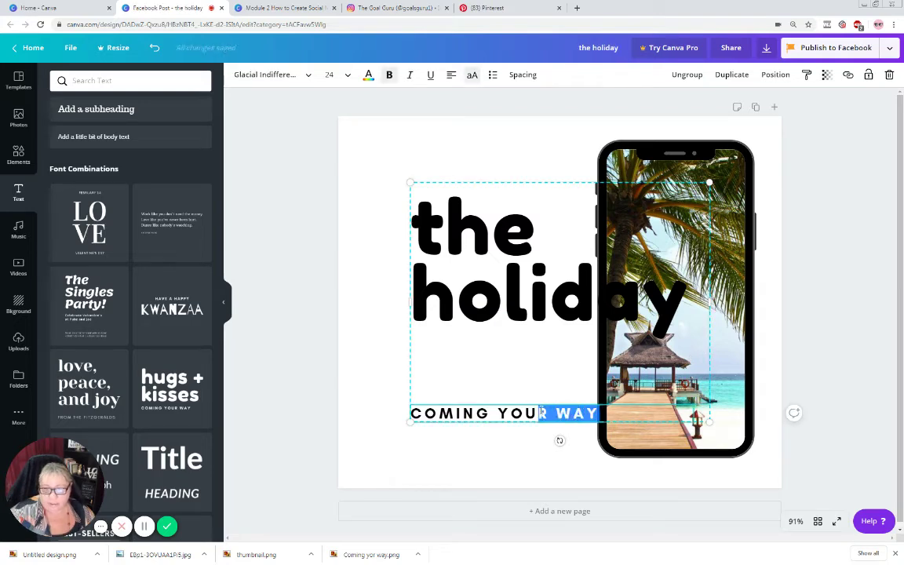
pyautogui.press('Escape')
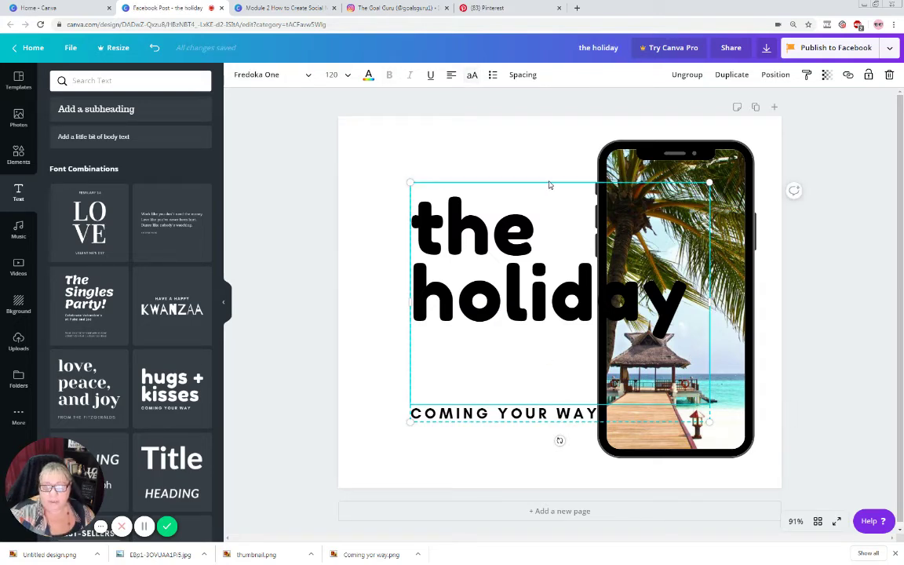
pyautogui.press('Escape')
# Step: Shrink the holiday text group until its heading is size 82.8 and place it in the page's upper-left area beside the phone
pyautogui.moveTo(555, 240); pyautogui.dragTo(536, 334)
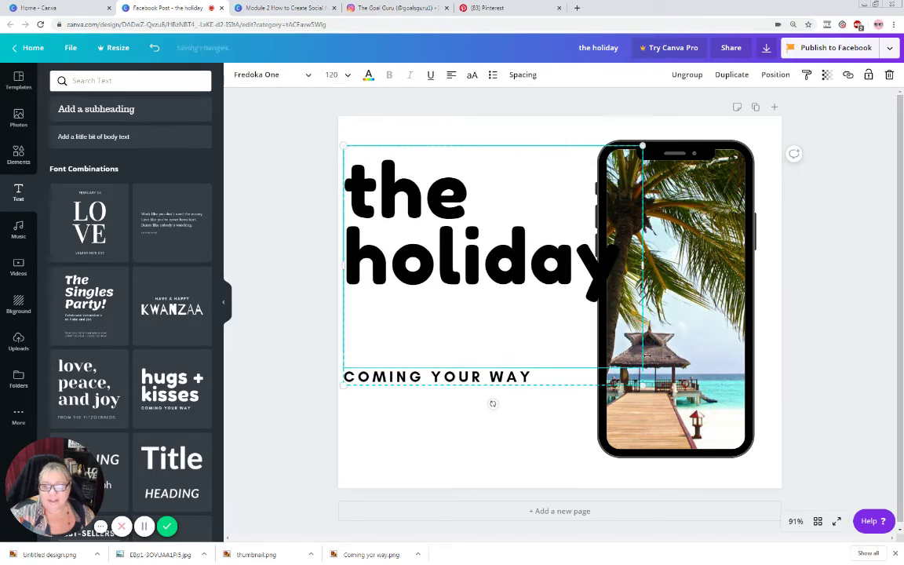
pyautogui.moveTo(640, 385); pyautogui.dragTo(525, 316)
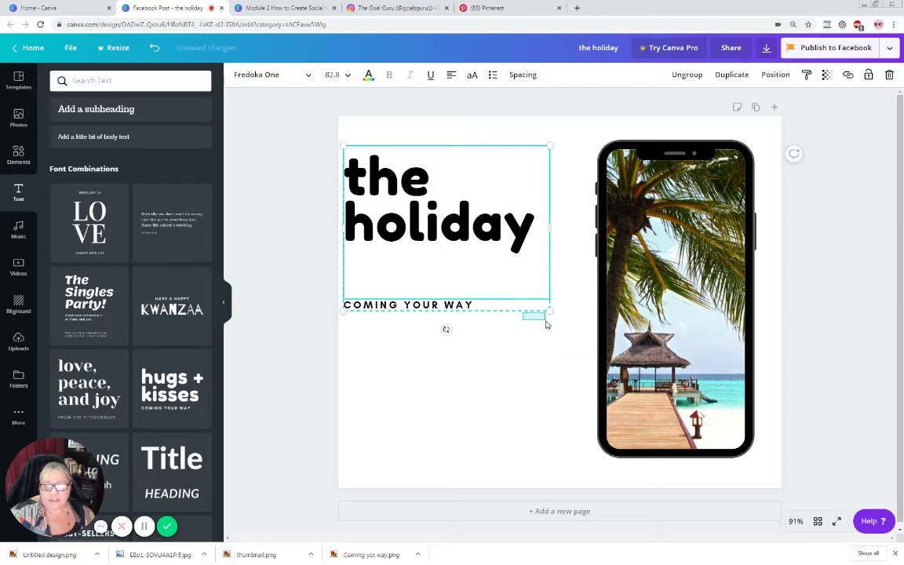
pyautogui.click(533, 378)
pyautogui.moveTo(480, 243); pyautogui.dragTo(512, 241)
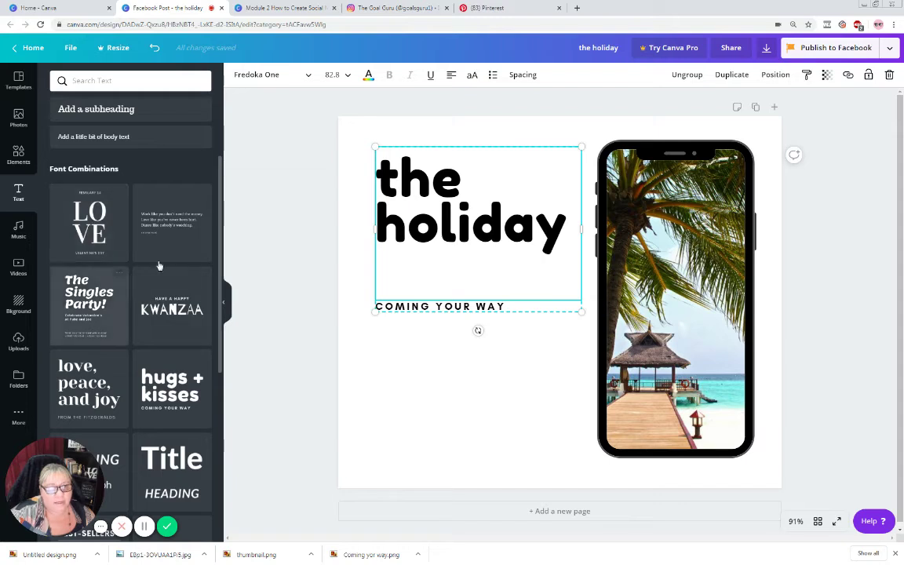
# Step: Add a brand-style heading text box to the page and set its font to Advent Pro Medium
pyautogui.click(452, 375)
pyautogui.scroll(2, 123, 113)
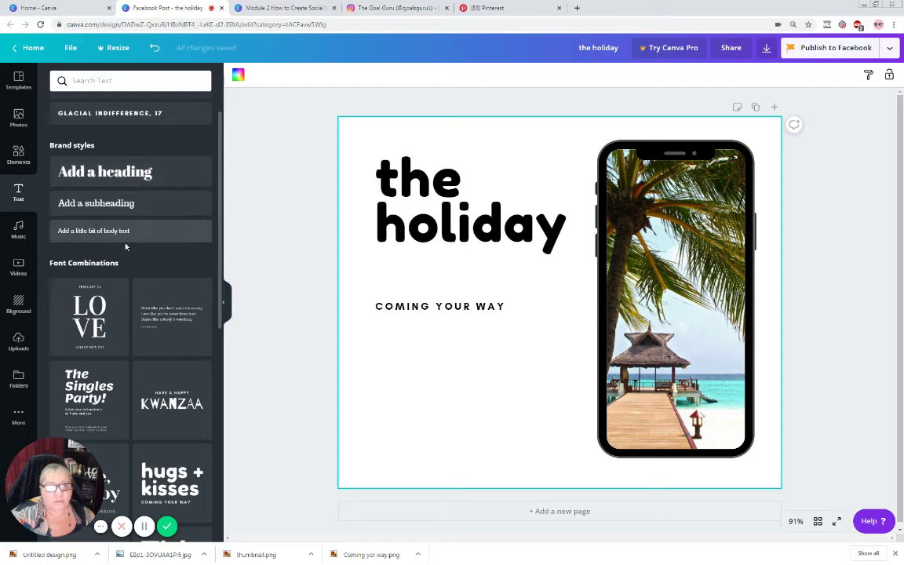
pyautogui.click(120, 179)
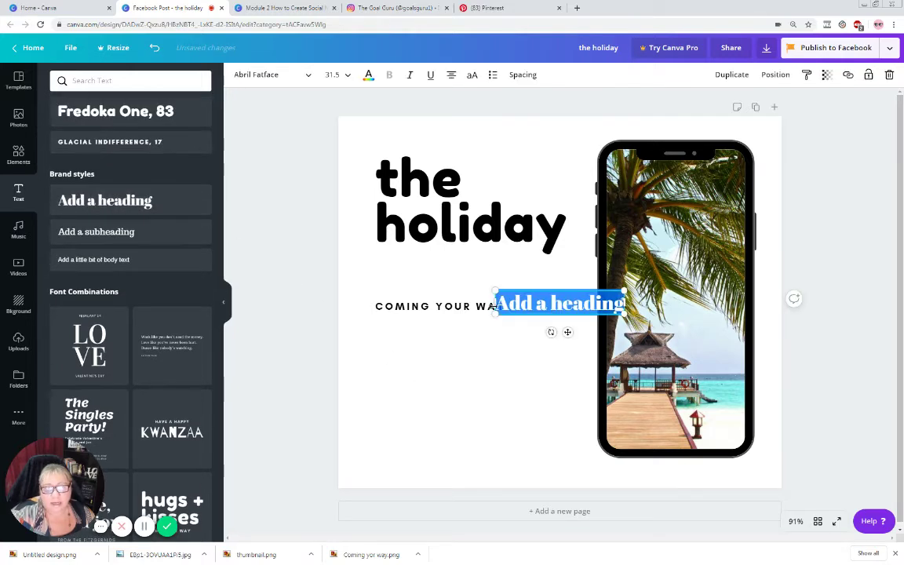
pyautogui.click(309, 76)
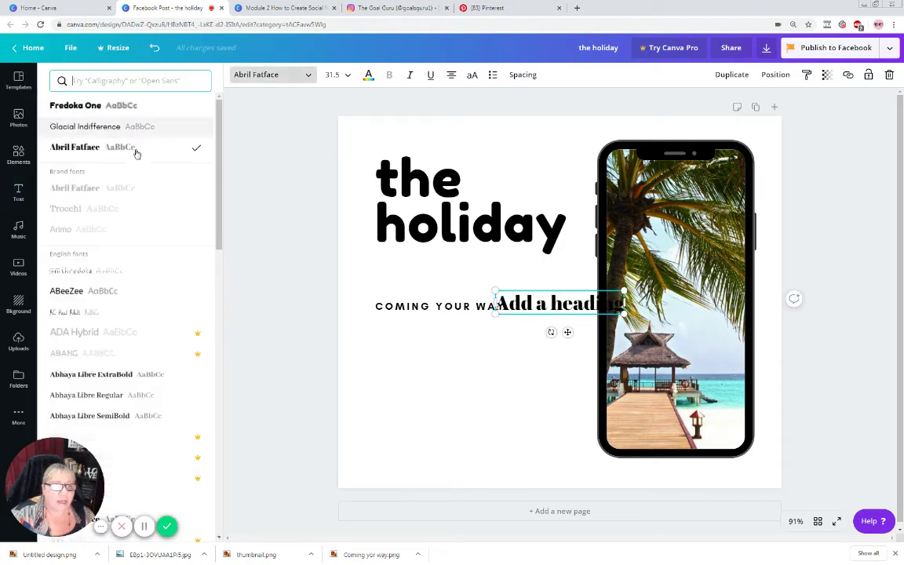
pyautogui.scroll(-1, 115, 327)
pyautogui.scroll(-3, 117, 327)
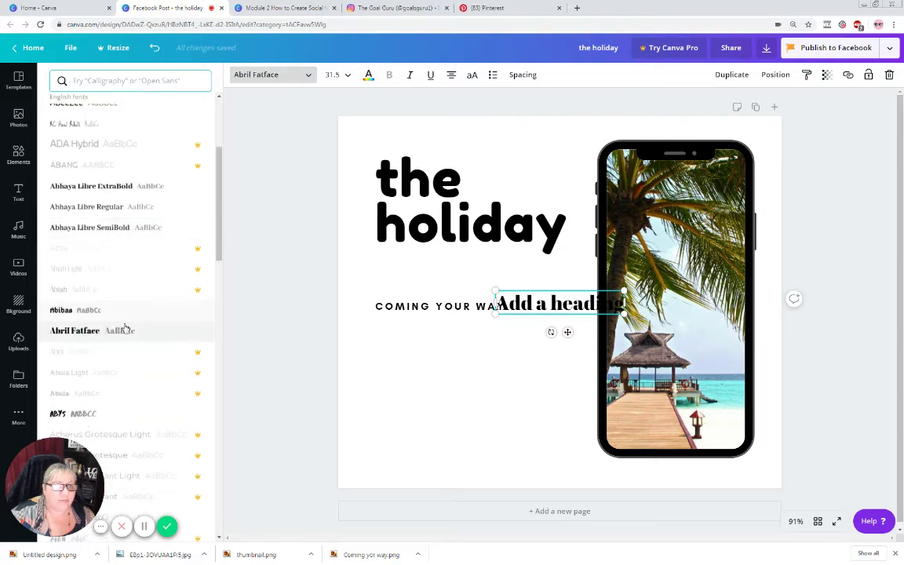
pyautogui.scroll(-3, 126, 330)
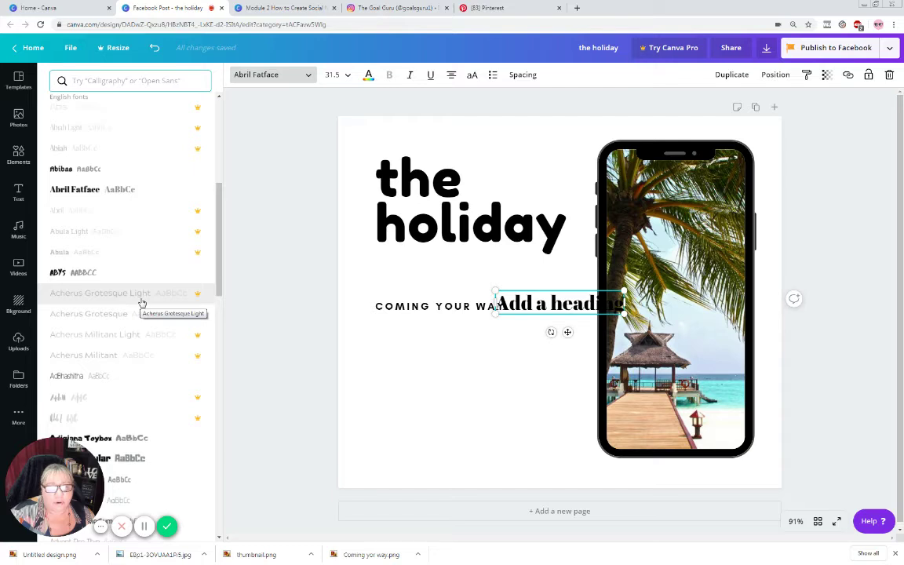
pyautogui.scroll(-7, 142, 304)
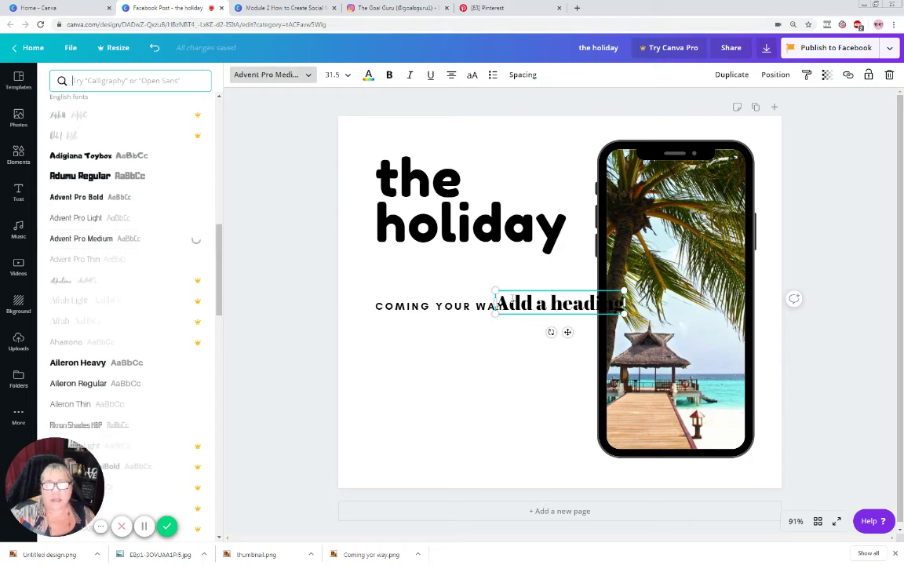
# Step: Move the new heading below "COMING YOUR WAY" near the page's bottom edge and replace its text with the author's full name
pyautogui.moveTo(569, 316); pyautogui.dragTo(476, 465)
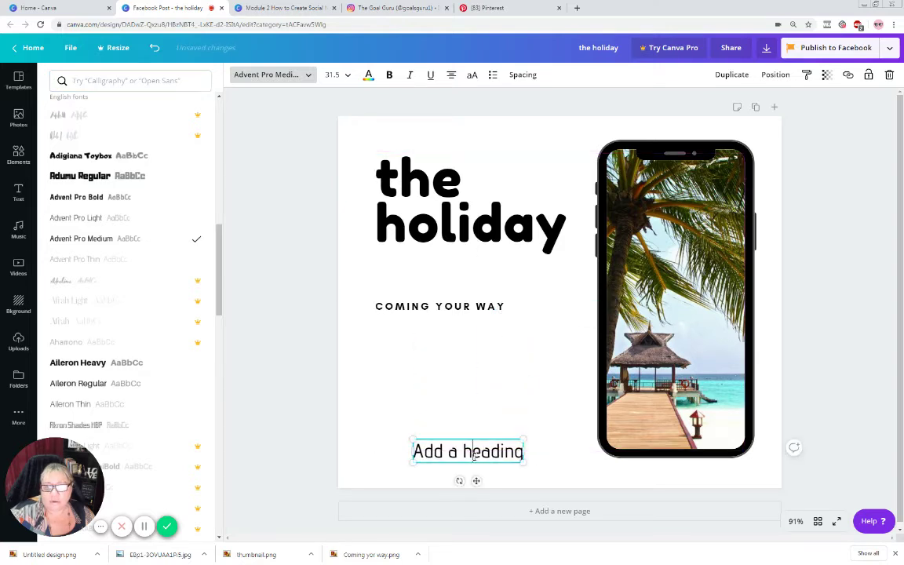
pyautogui.doubleClick(493, 452)
pyautogui.moveTo(413, 453); pyautogui.dragTo(522, 453)
pyautogui.write('Tr')
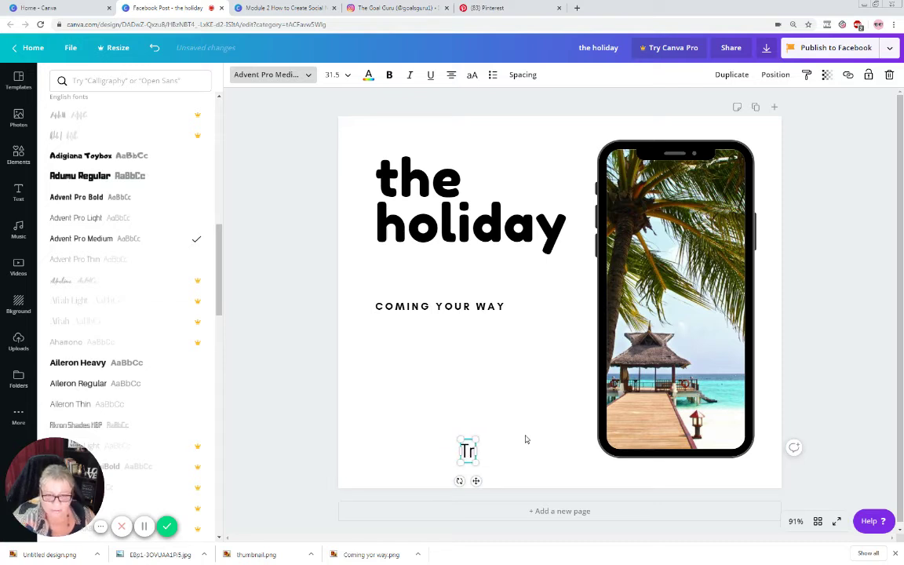
pyautogui.write('udy Ves')
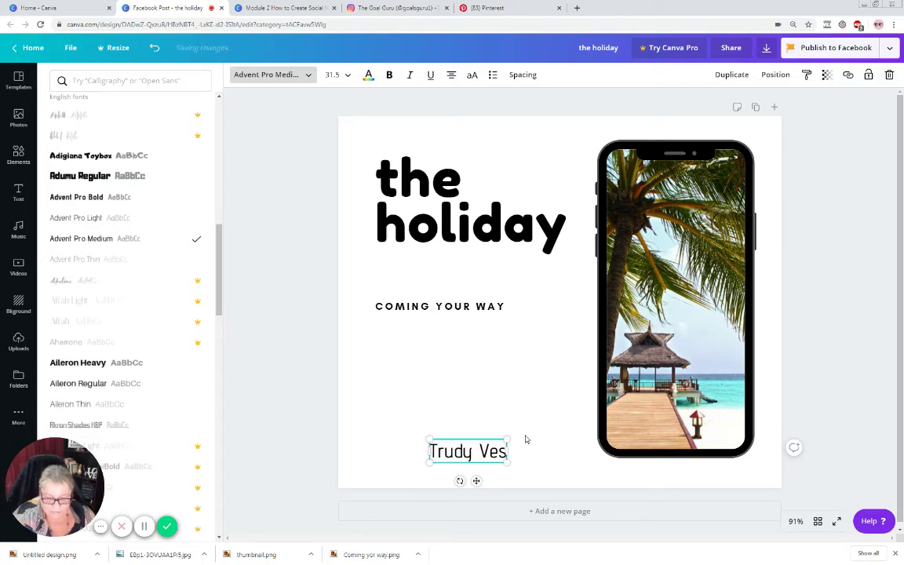
pyautogui.write('otsky')
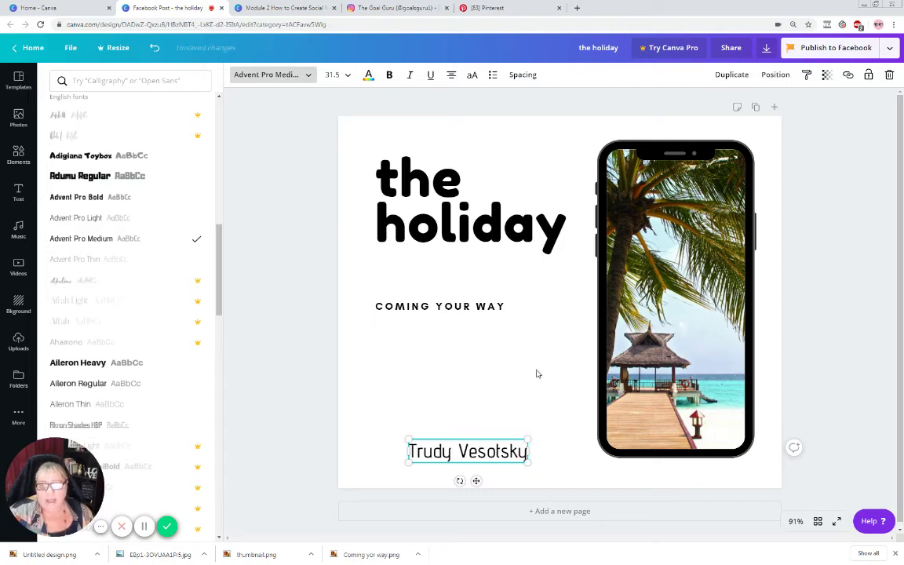
pyautogui.press('Escape')
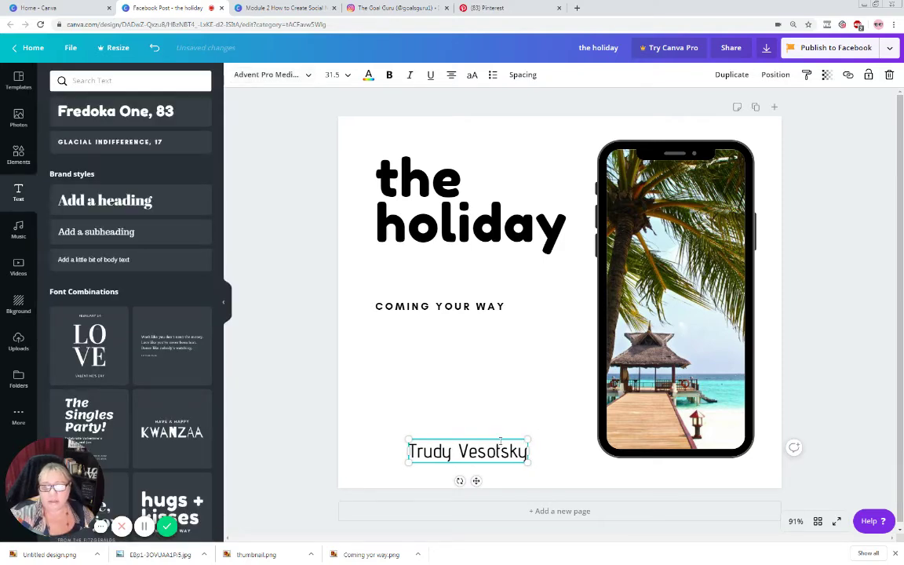
# Step: Nudge the name text up and left, duplicate it, and place the copy between the original and "COMING YOUR WAY"
pyautogui.moveTo(500, 440); pyautogui.dragTo(518, 402)
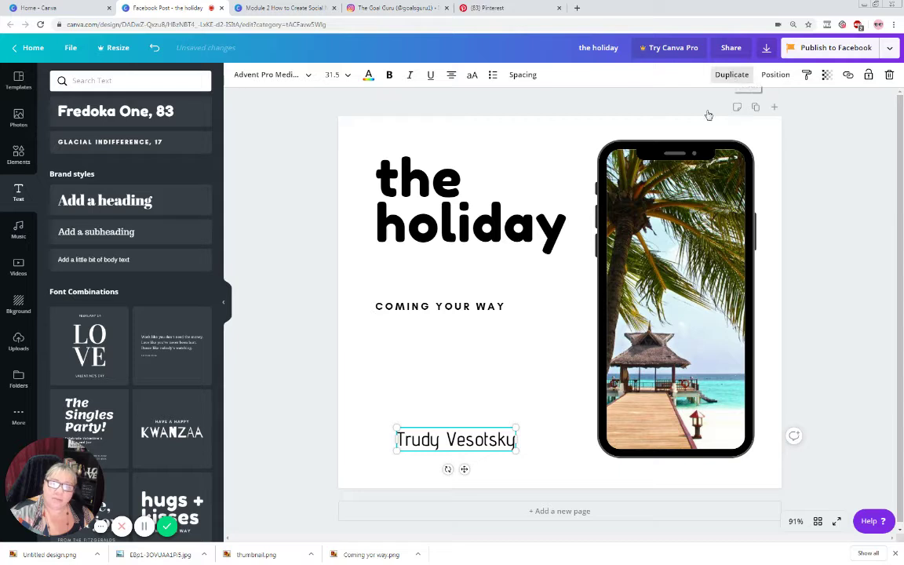
pyautogui.click(733, 75)
pyautogui.moveTo(504, 462); pyautogui.dragTo(515, 384)
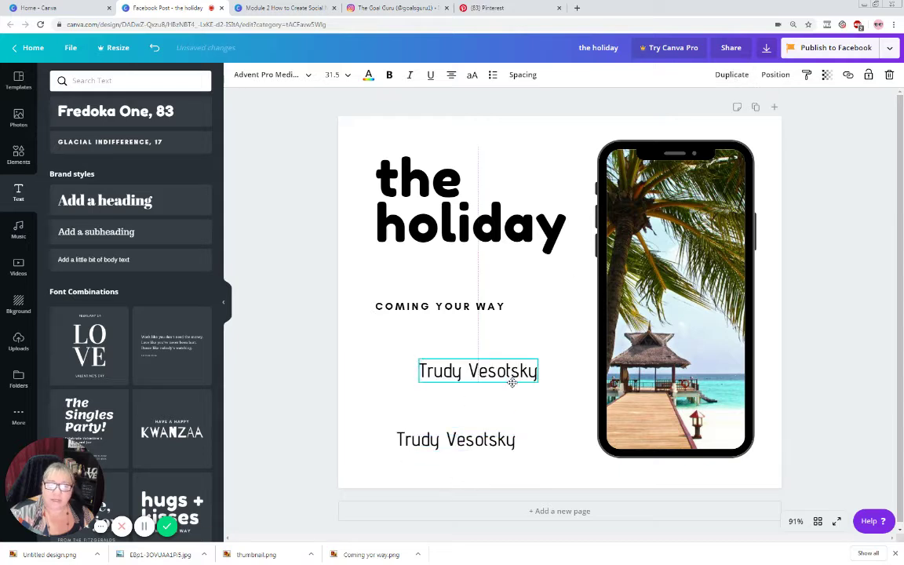
# Step: Duplicate the smartphone frame and delete the copy together with its photo
pyautogui.click(658, 268)
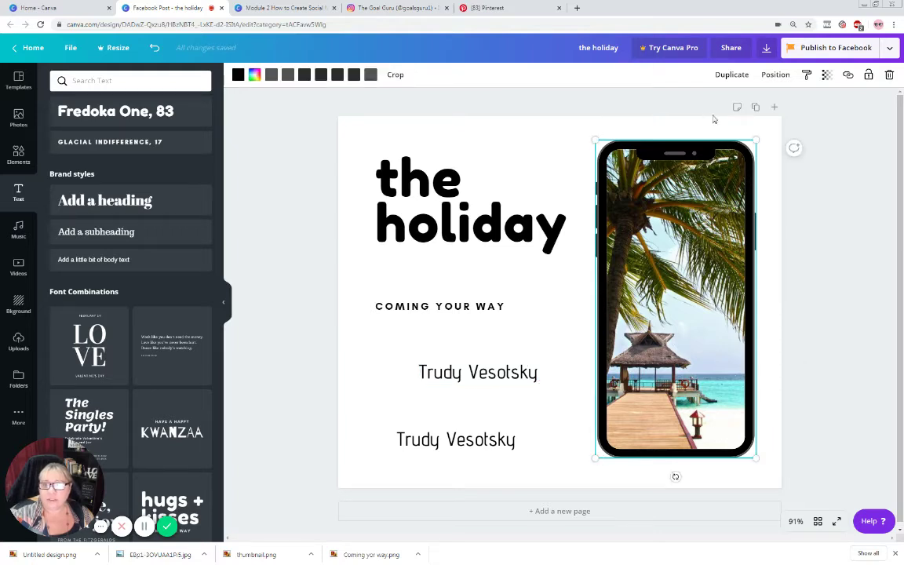
pyautogui.click(732, 75)
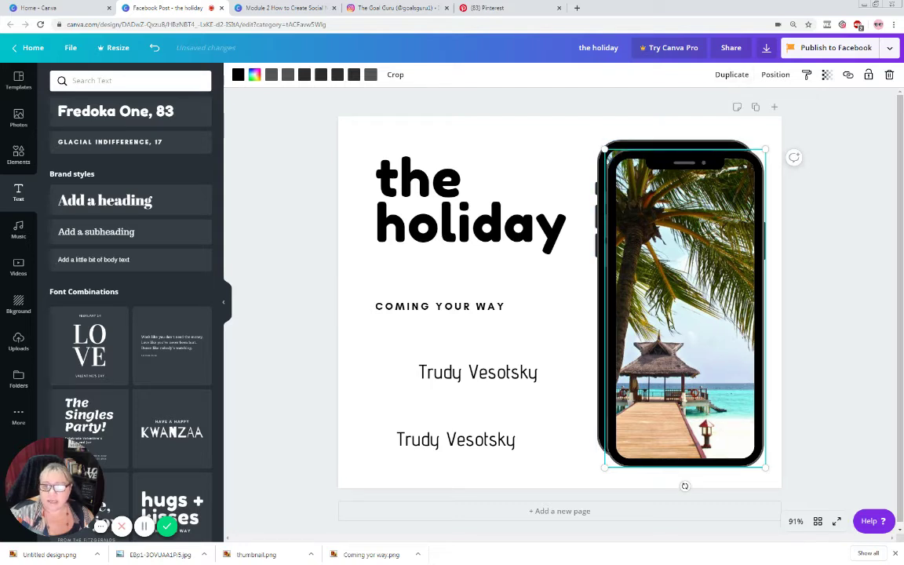
pyautogui.press('Delete')
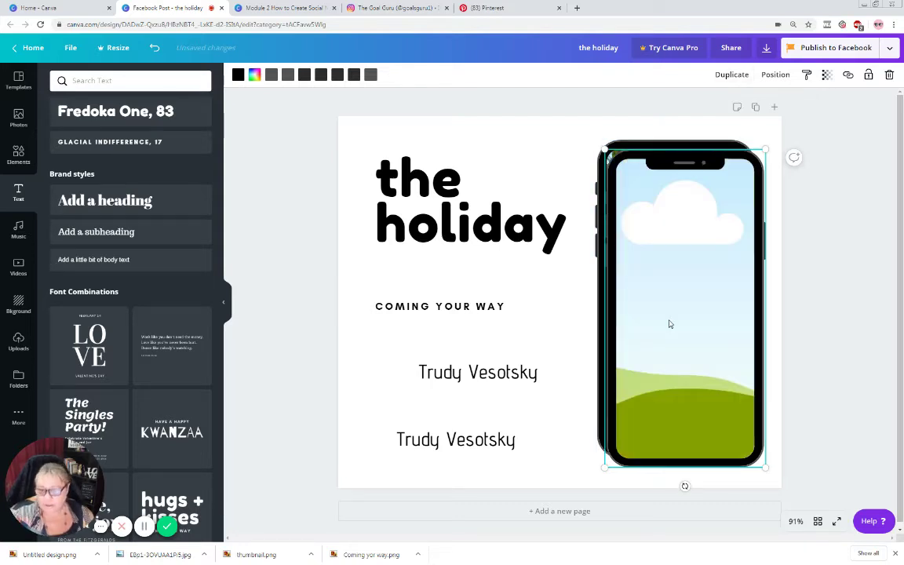
pyautogui.press('Delete')
# Step: Replace the copied name text with "my.holpsy.com", shrink it to size 21, and place it directly beneath the name
pyautogui.click(493, 374)
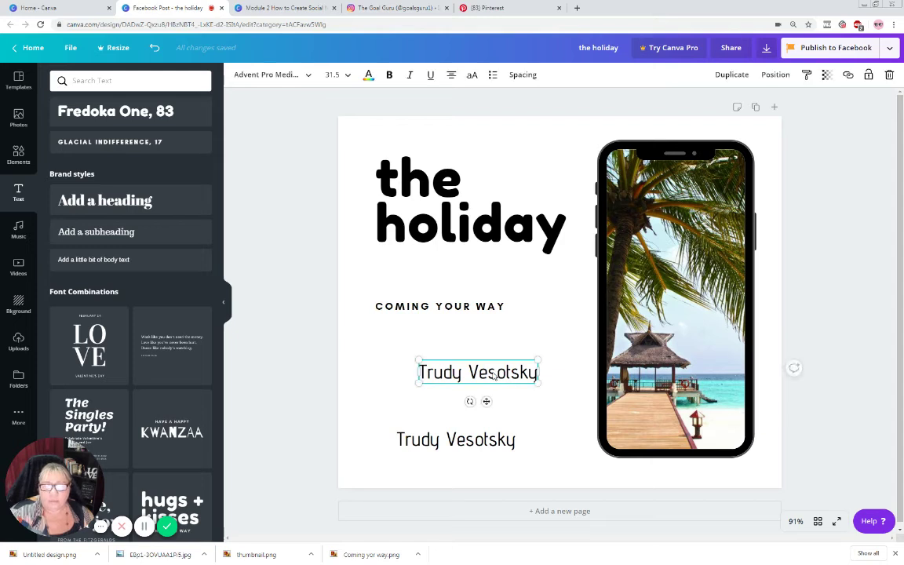
pyautogui.moveTo(419, 373); pyautogui.dragTo(535, 374)
pyautogui.write('m')
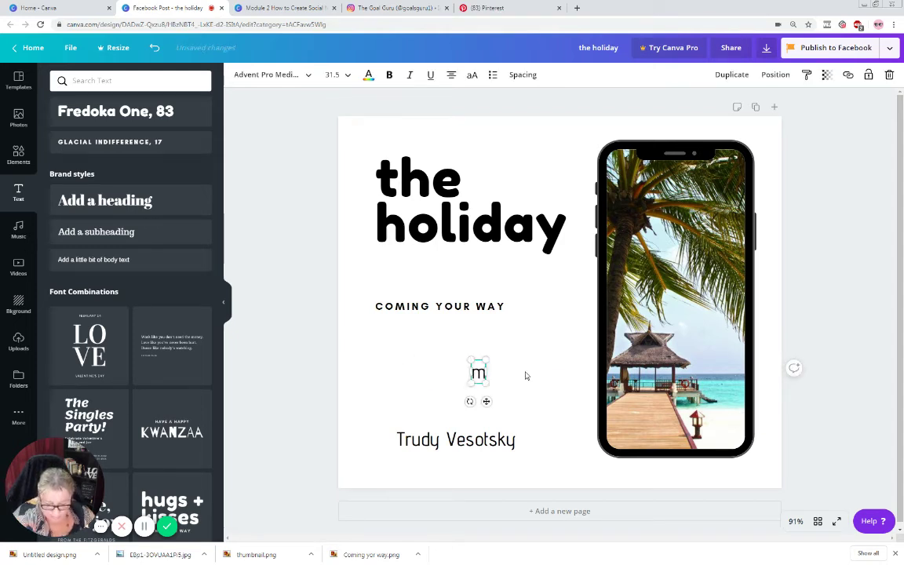
pyautogui.write('y.holpsy.com')
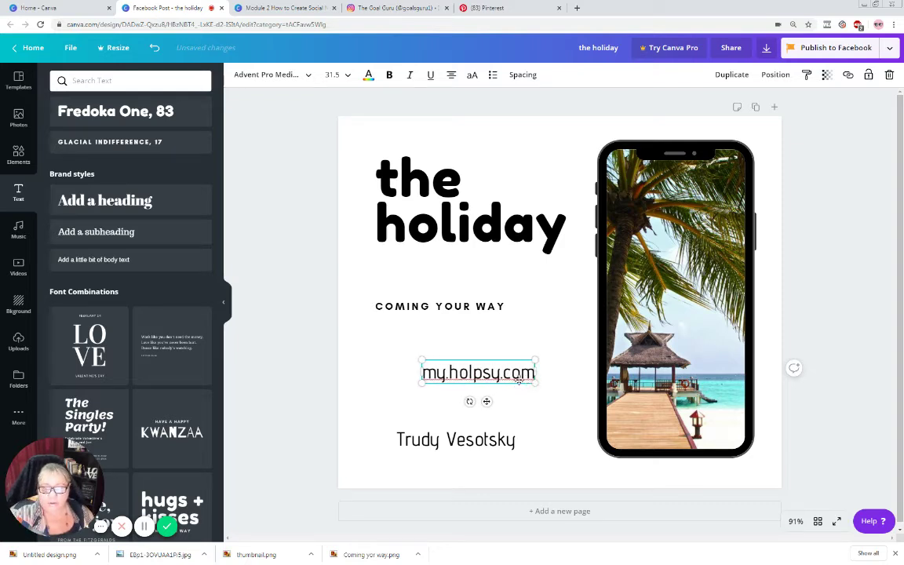
pyautogui.moveTo(519, 380); pyautogui.dragTo(485, 469)
pyautogui.click(767, 307)
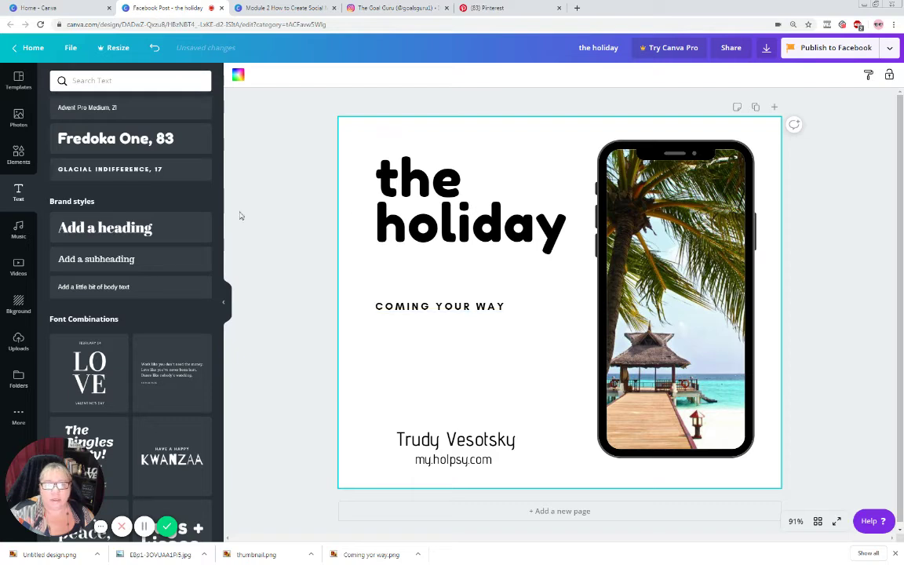
# Step: Search the elements for "blue flower" and place the free blue-and-yellow stemmed flower between "COMING YOUR WAY" and the phone
pyautogui.click(19, 153)
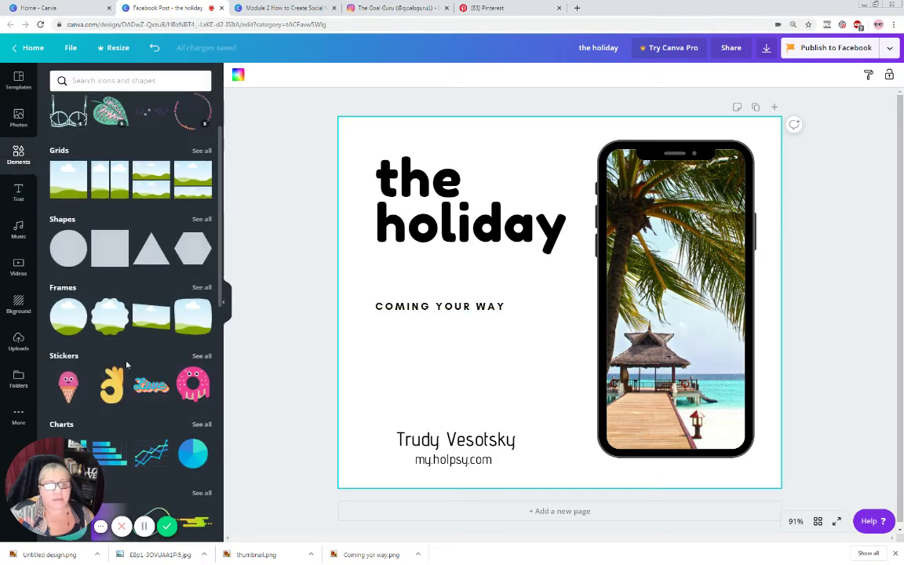
pyautogui.click(103, 80)
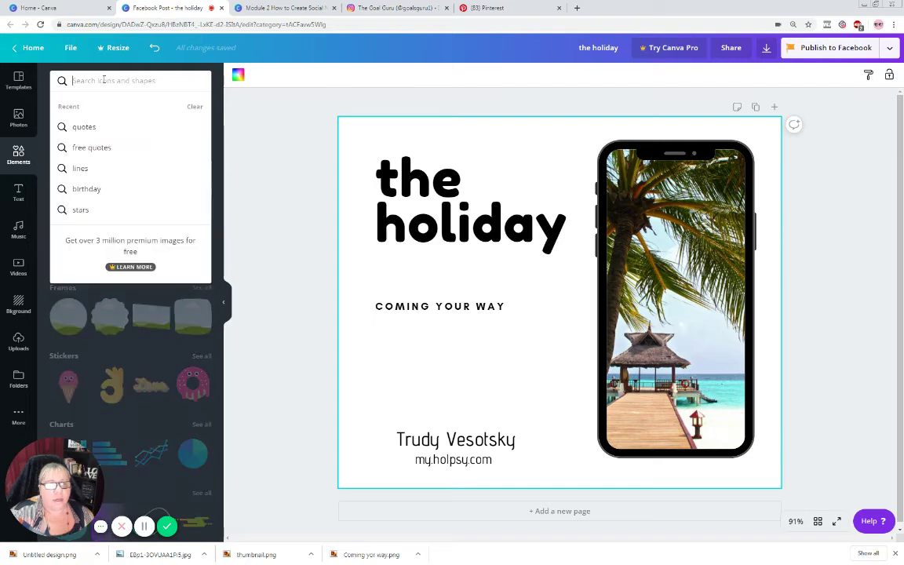
pyautogui.write('b')
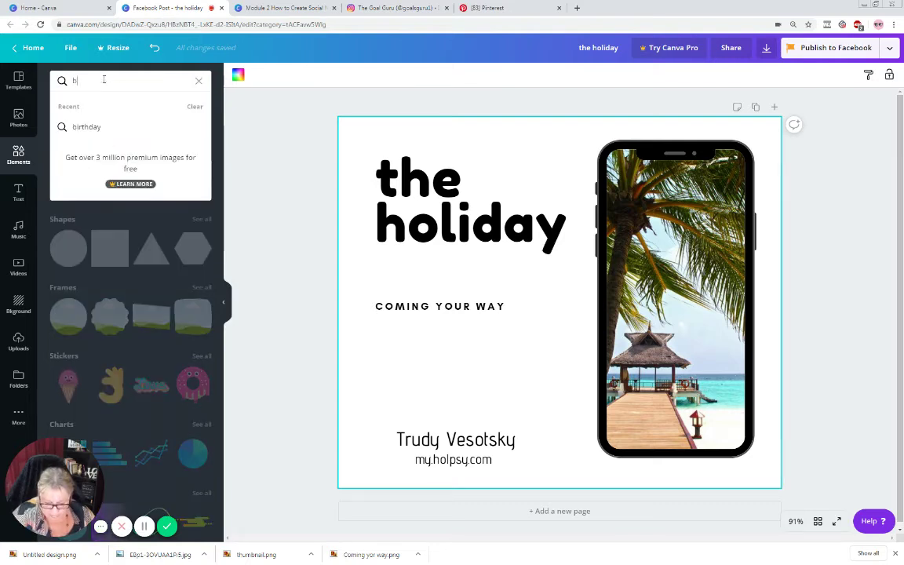
pyautogui.write('lue flower')
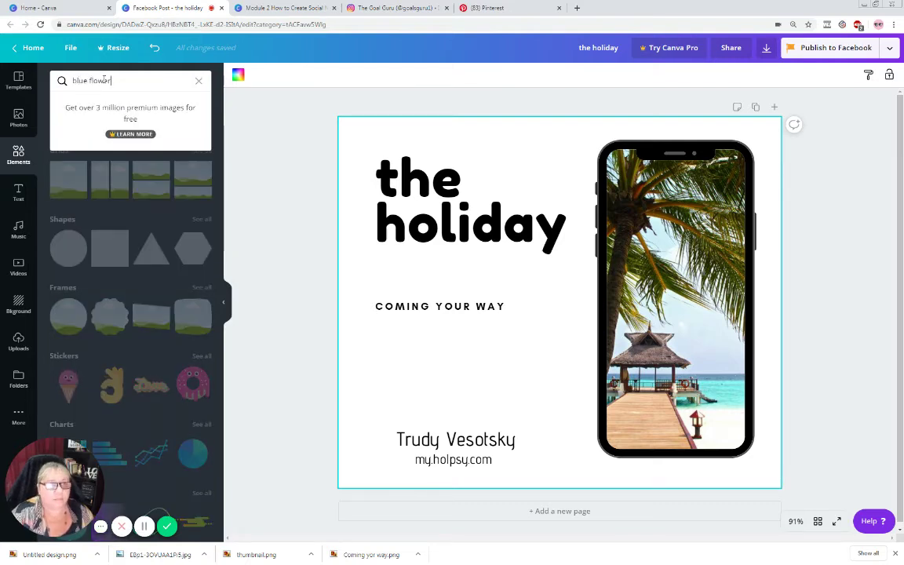
pyautogui.press('Return')
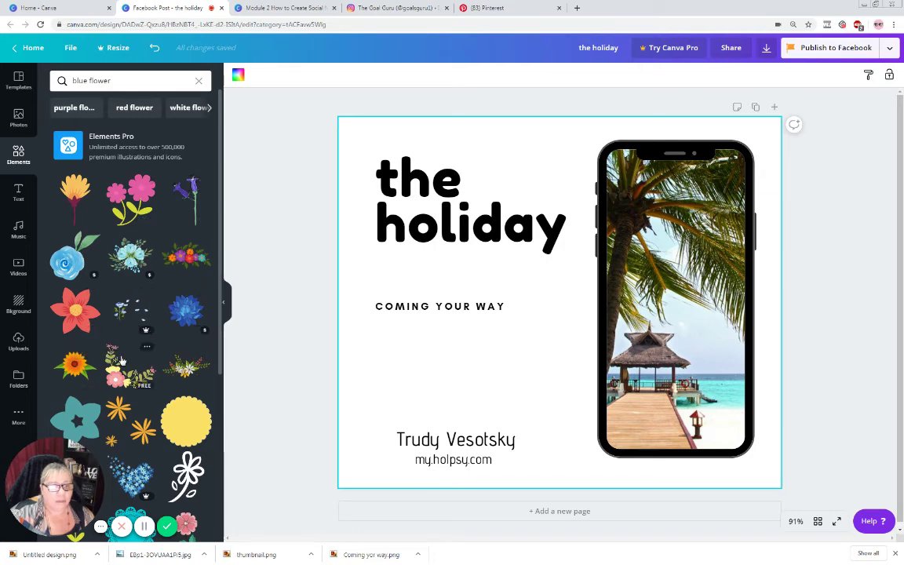
pyautogui.scroll(-2, 156, 371)
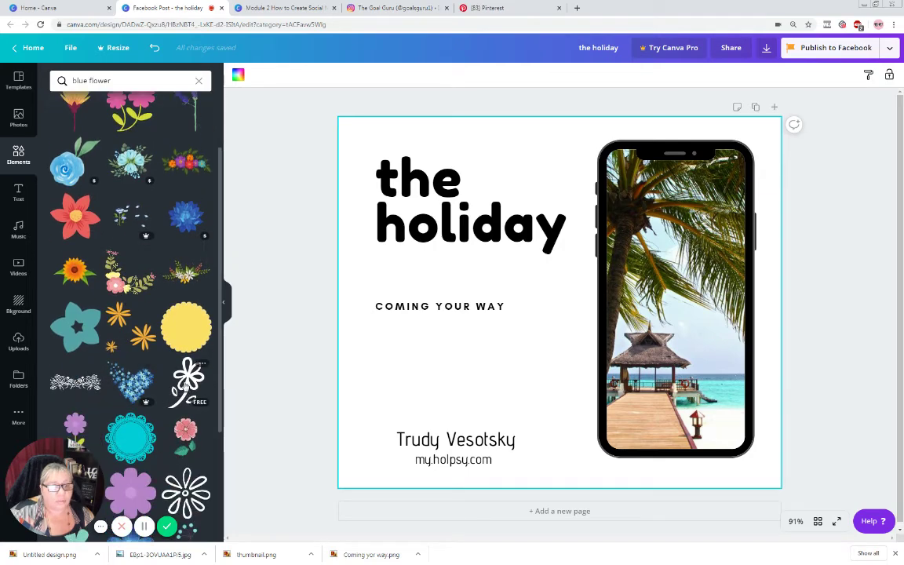
pyautogui.scroll(-3, 100, 424)
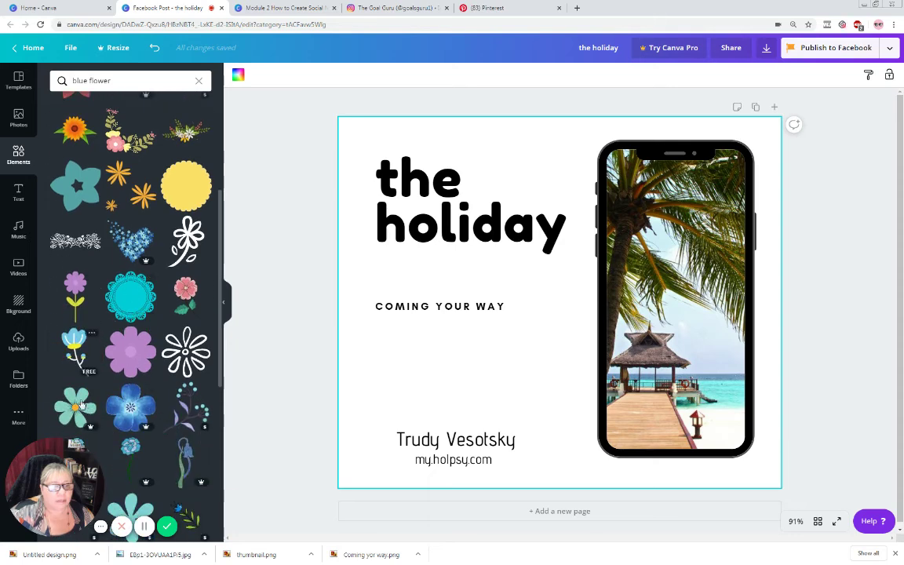
pyautogui.moveTo(446, 383); pyautogui.dragTo(550, 326)
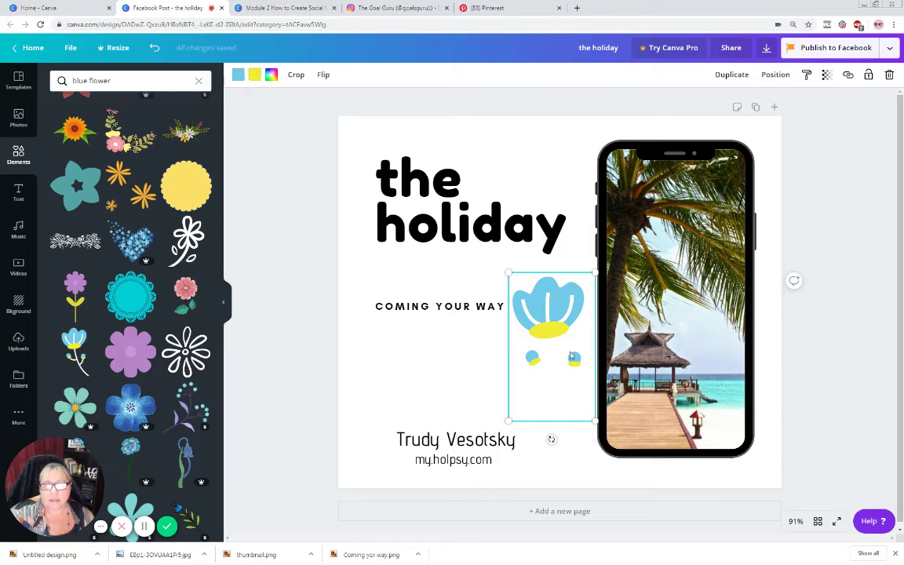
# Step: Recolour the flower's yellow parts pink and its white stems light green, and position it beside the phone's lower half
pyautogui.click(255, 75)
pyautogui.click(91, 233)
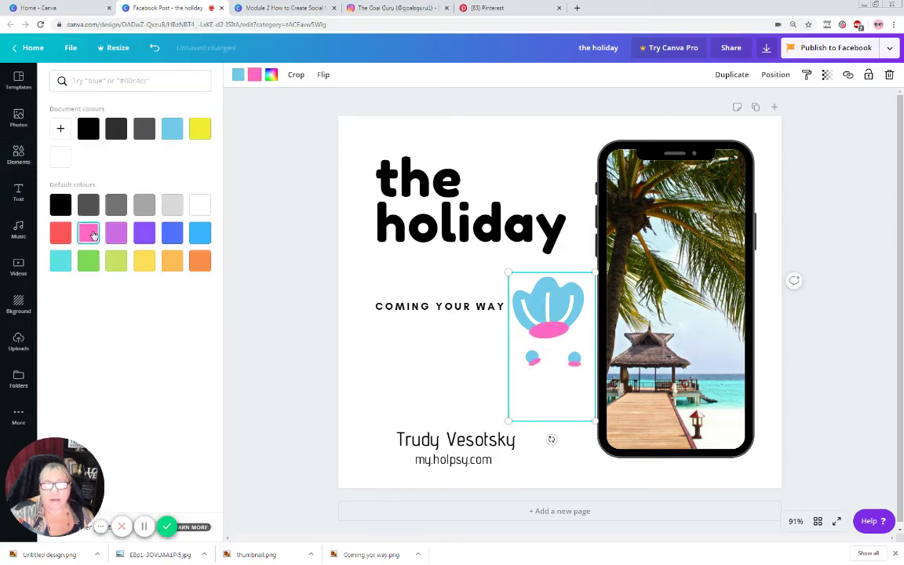
pyautogui.moveTo(549, 337); pyautogui.dragTo(549, 180)
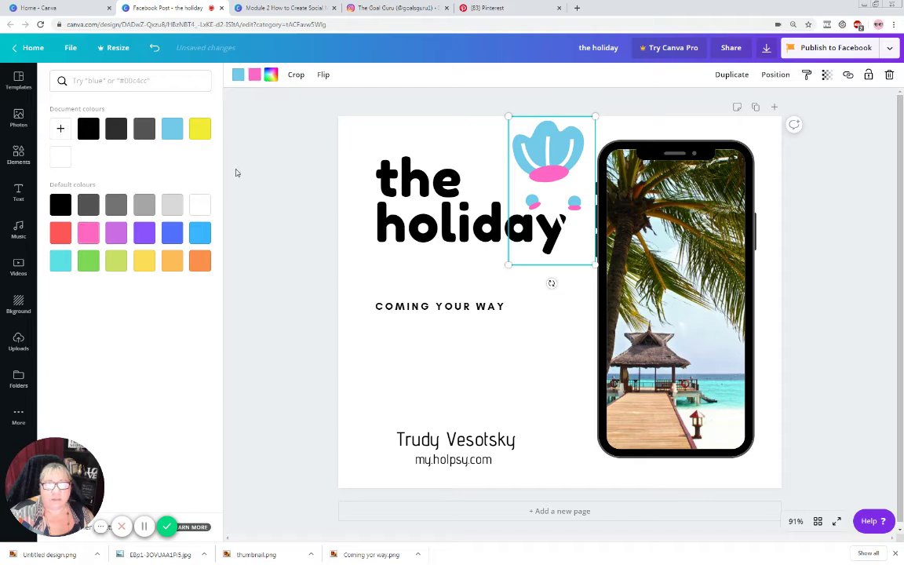
pyautogui.click(116, 261)
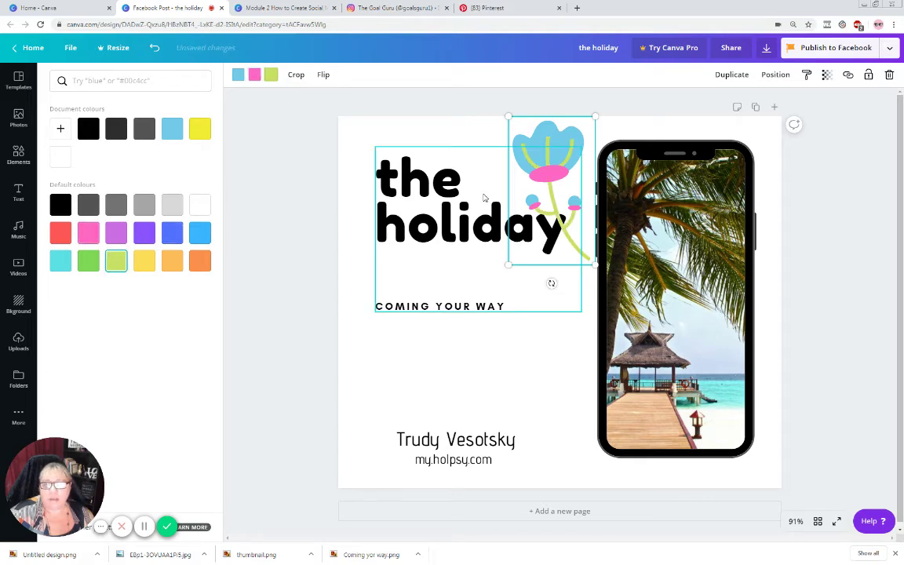
pyautogui.moveTo(548, 177); pyautogui.dragTo(554, 359)
pyautogui.press('Escape')
pyautogui.press('Escape')
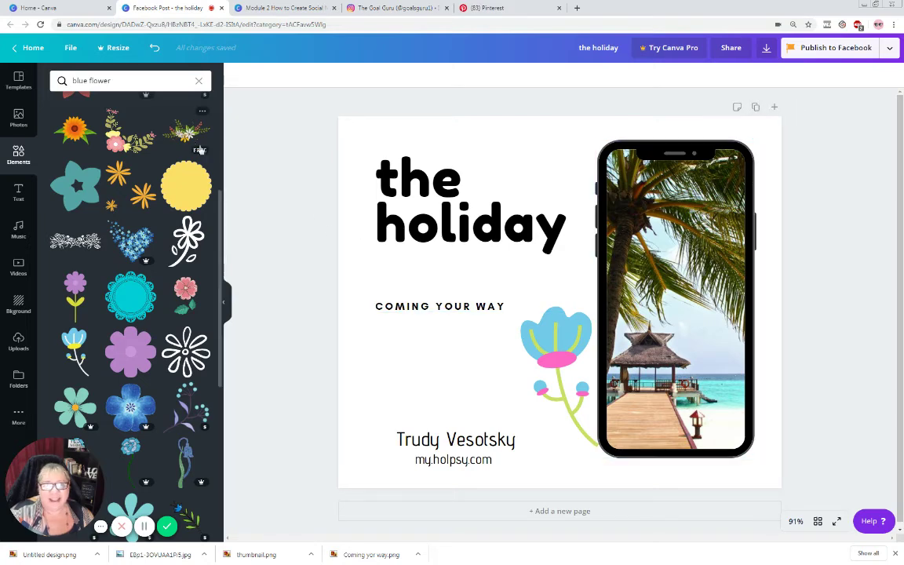
# Step: Return to the Canva home page and browse the design types available for creating a design
pyautogui.click(16, 50)
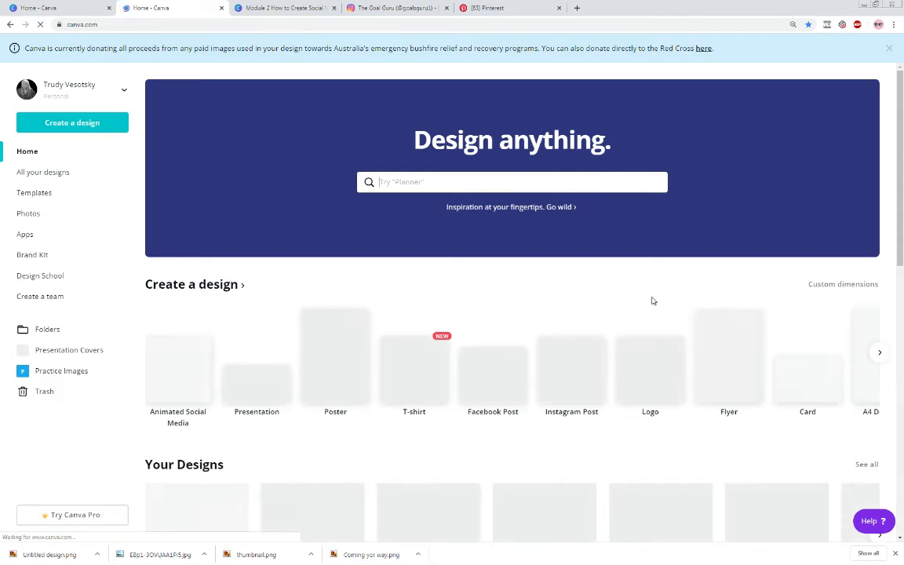
pyautogui.click(879, 355)
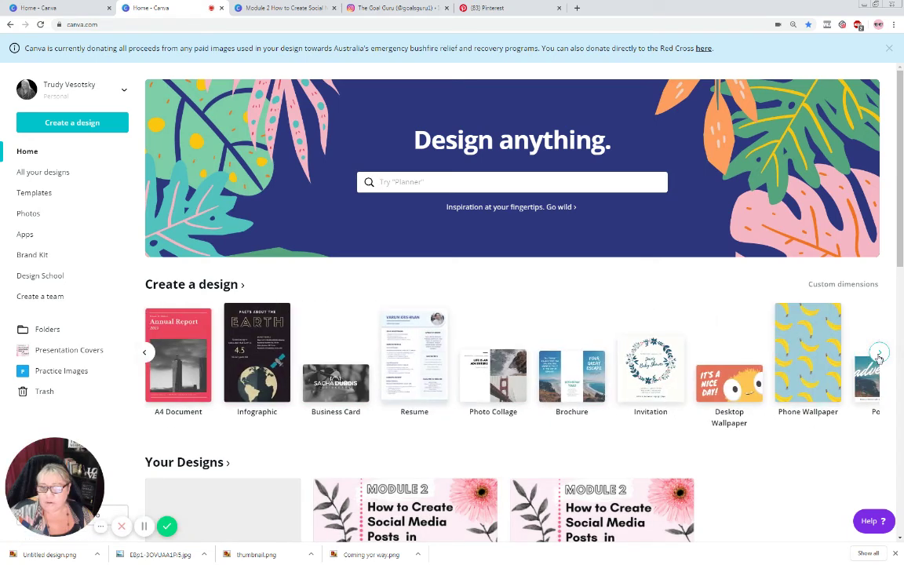
pyautogui.click(880, 355)
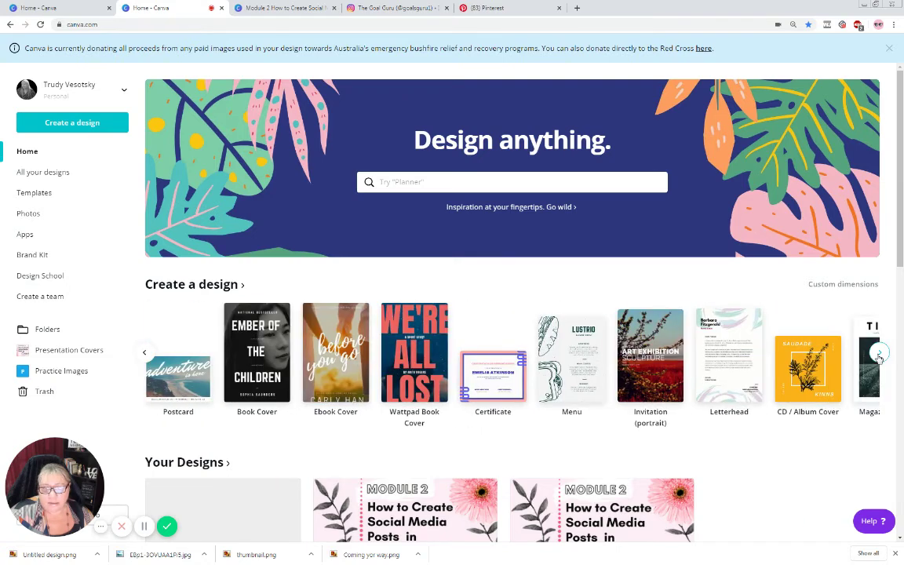
# Step: Create a Pinterest Graphic design and apply the floral "Make Your Wedding Known" template to its page
pyautogui.click(879, 355)
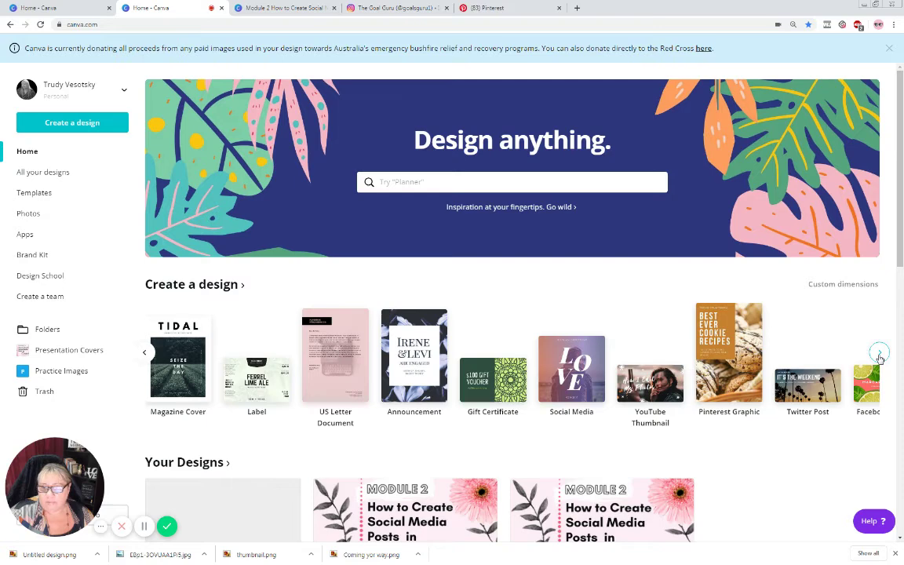
pyautogui.click(730, 361)
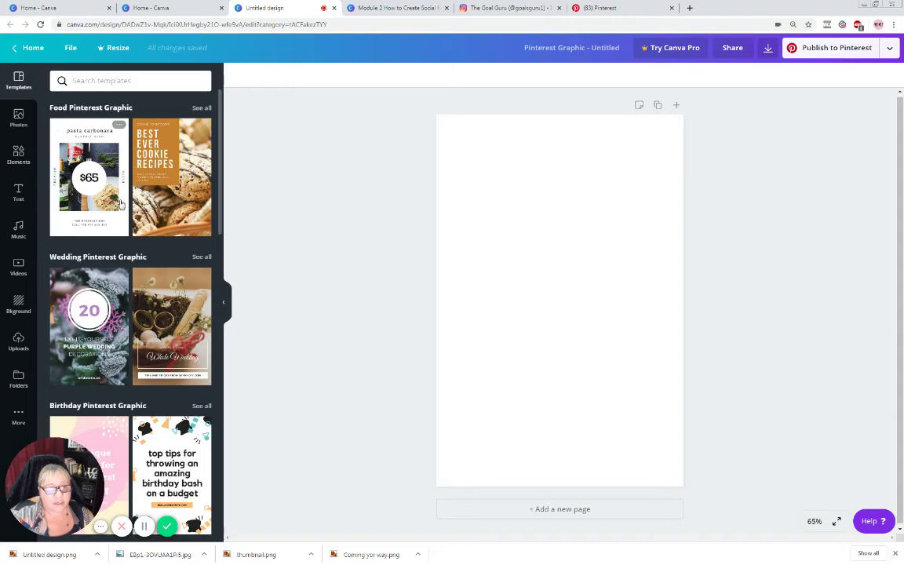
pyautogui.scroll(-5, 144, 219)
pyautogui.scroll(-3, 144, 220)
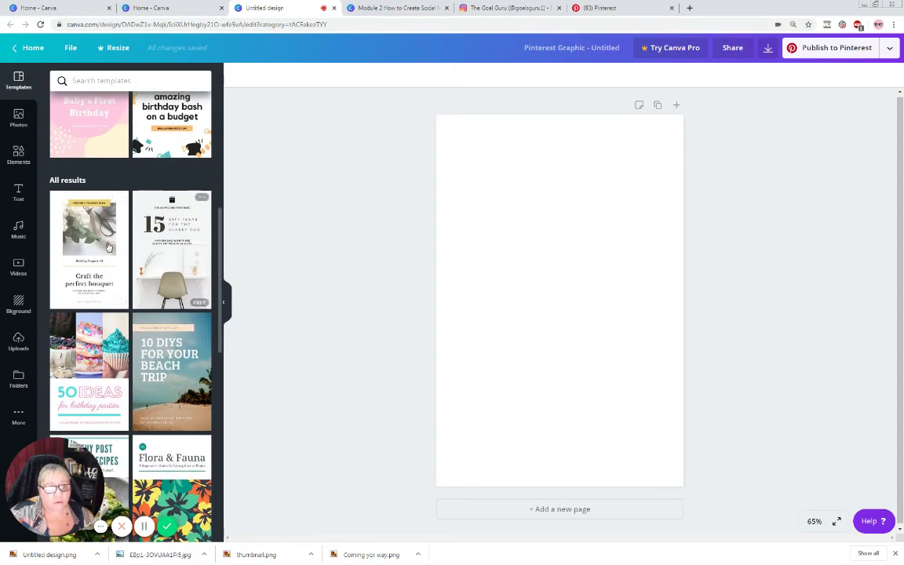
pyautogui.scroll(-5, 87, 259)
pyautogui.scroll(-4, 93, 279)
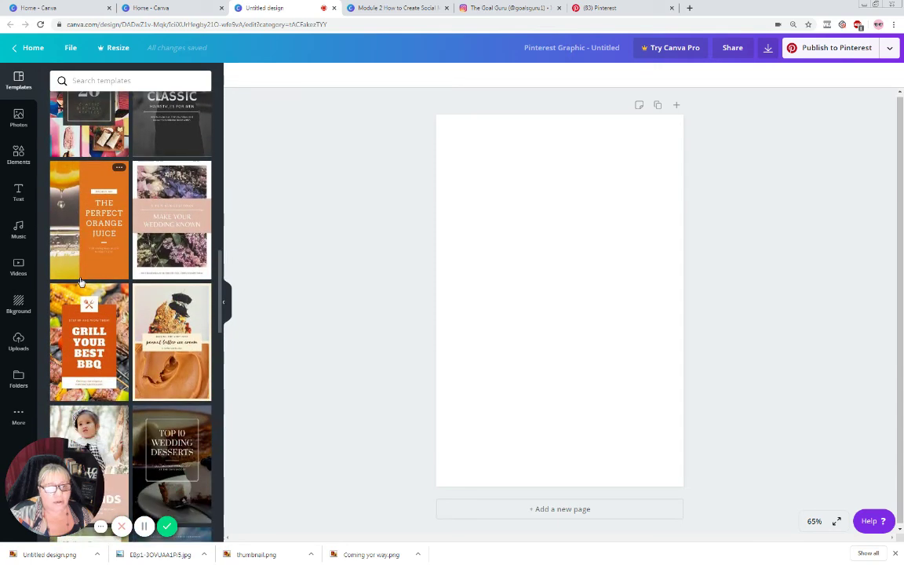
pyautogui.scroll(-2, 80, 283)
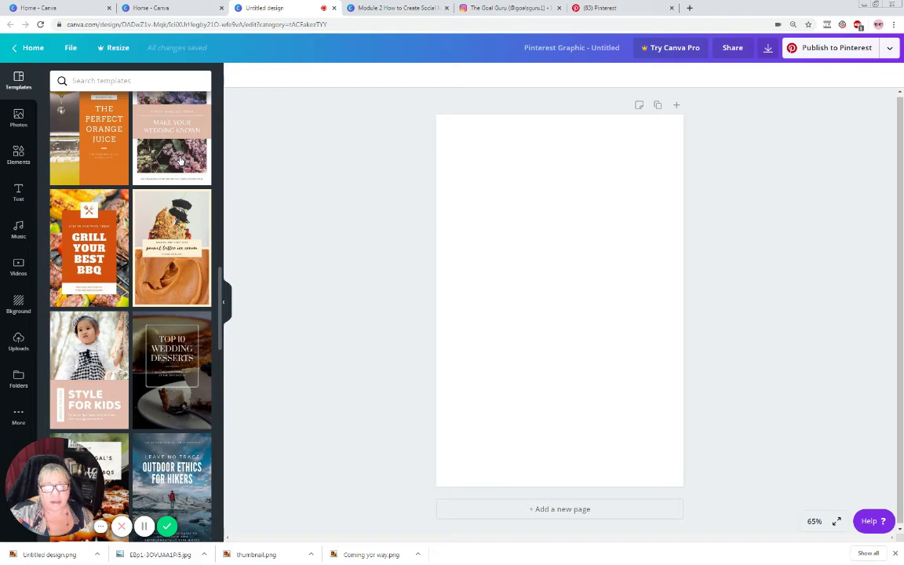
pyautogui.click(180, 161)
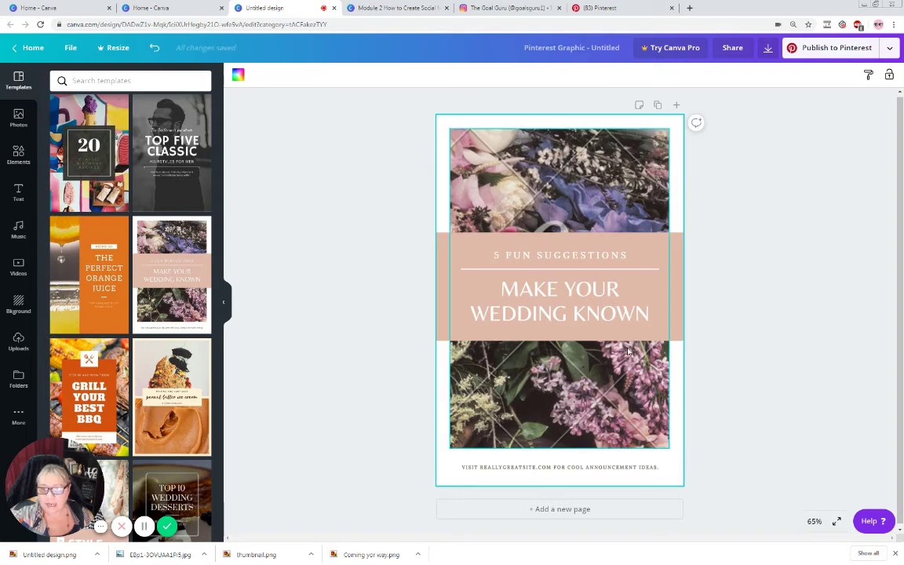
# Step: Replace the watermarked flower photo with a single-image grid, narrowed to a portrait shape and centred behind the title band
pyautogui.click(563, 191)
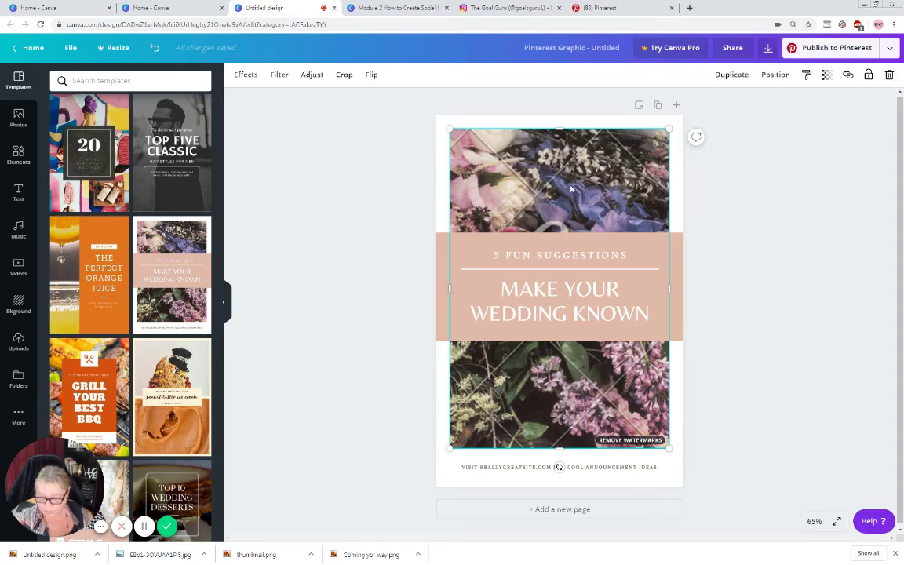
pyautogui.press('Delete')
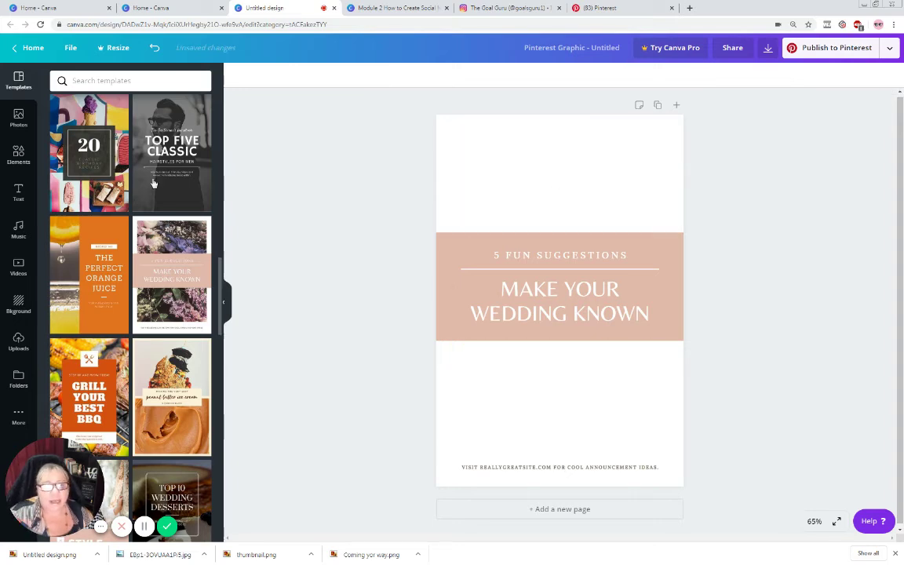
pyautogui.click(20, 157)
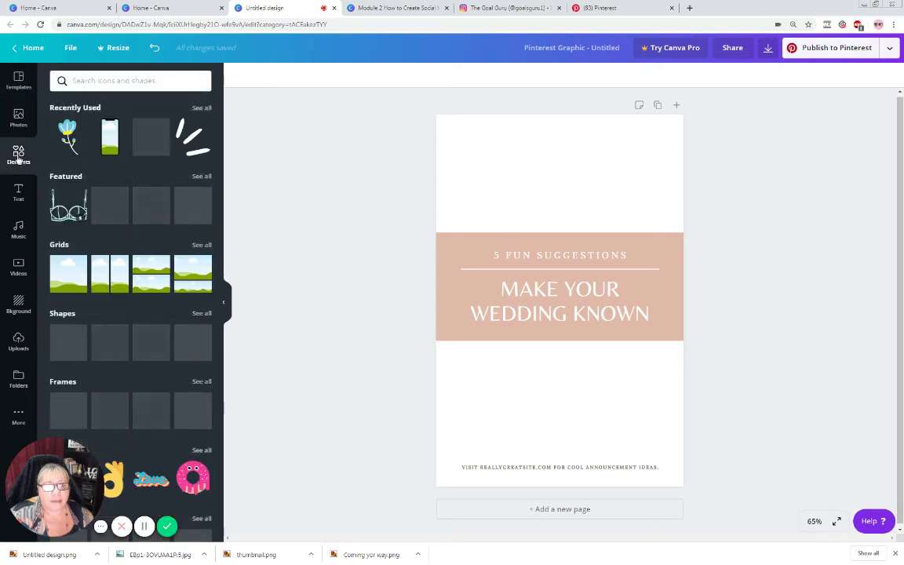
pyautogui.click(66, 277)
pyautogui.moveTo(436, 115); pyautogui.dragTo(474, 169)
pyautogui.moveTo(683, 323); pyautogui.dragTo(621, 323)
pyautogui.moveTo(549, 469); pyautogui.dragTo(562, 427)
pyautogui.moveTo(580, 385); pyautogui.dragTo(588, 365)
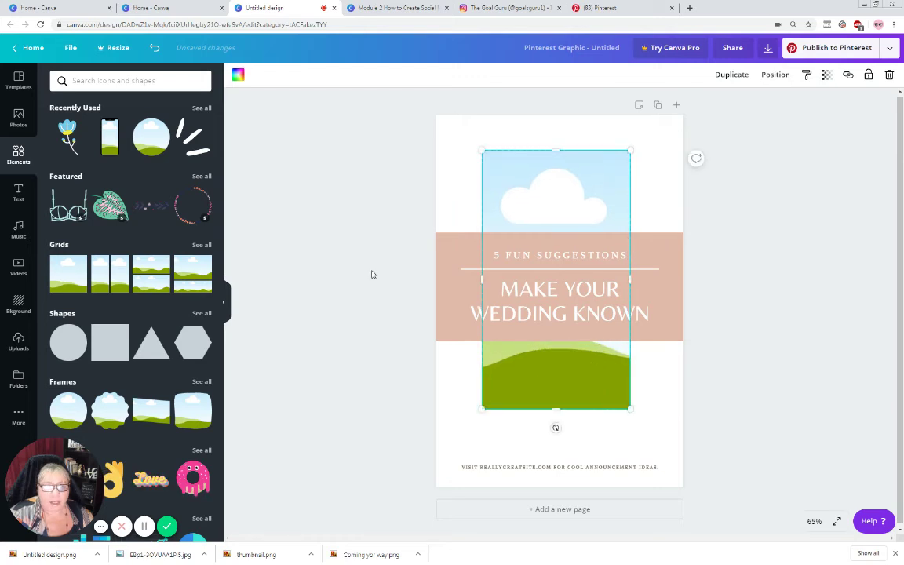
pyautogui.click(337, 250)
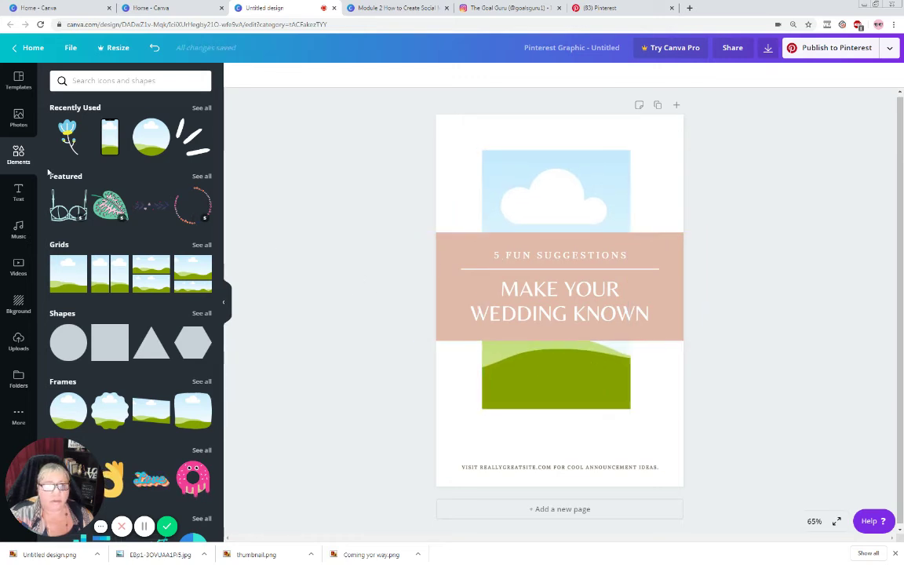
# Step: Fill the grid with the photo of two people silhouetted against a beach sunset
pyautogui.click(19, 118)
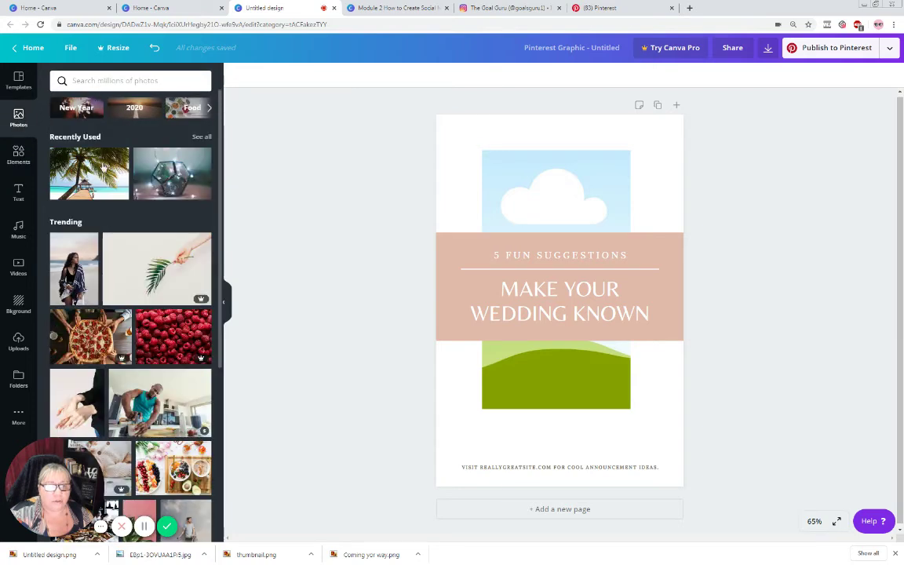
pyautogui.scroll(-3, 103, 171)
pyautogui.scroll(-4, 103, 167)
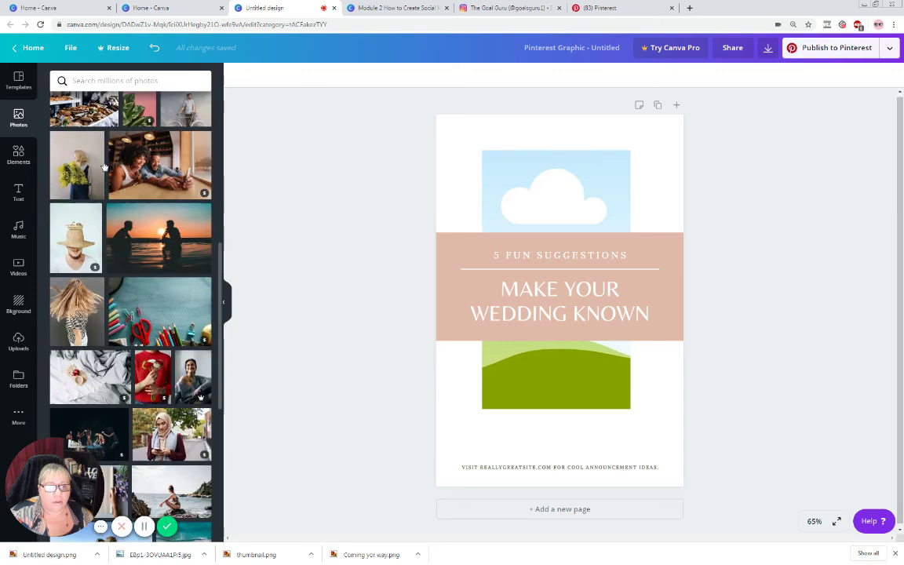
pyautogui.moveTo(166, 246); pyautogui.dragTo(518, 228)
# Step: Recolour the title band behind "Make Your Wedding Known" to a light pink custom colour
pyautogui.click(489, 260)
pyautogui.click(453, 248)
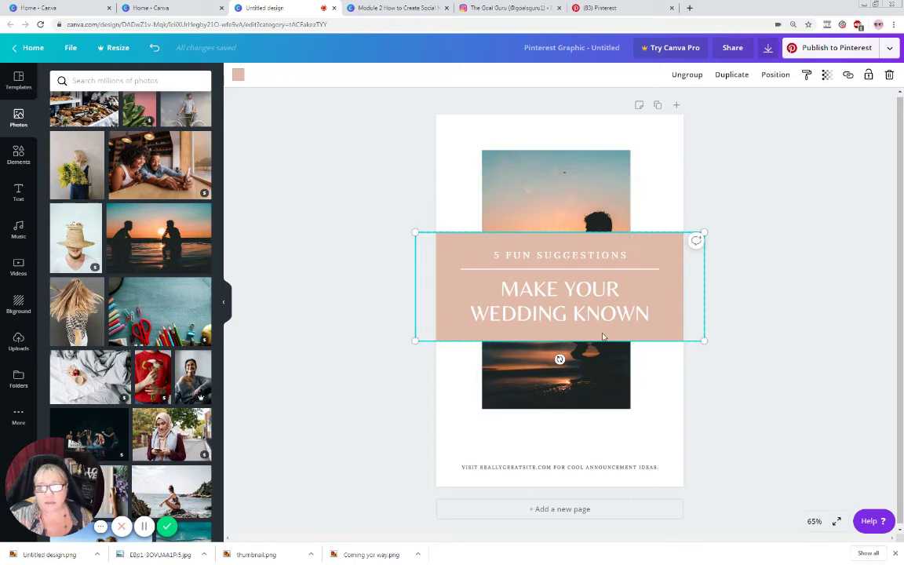
pyautogui.click(238, 73)
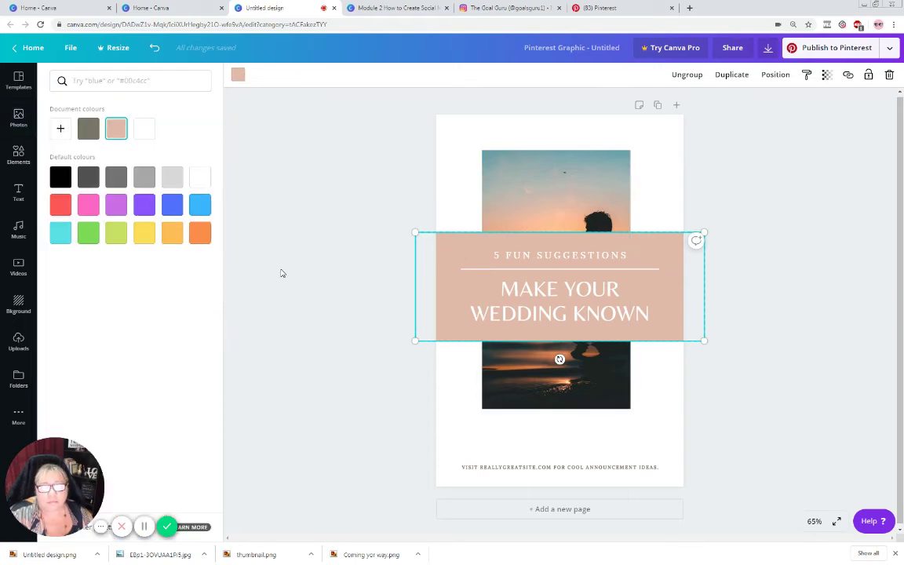
pyautogui.click(89, 205)
pyautogui.click(60, 128)
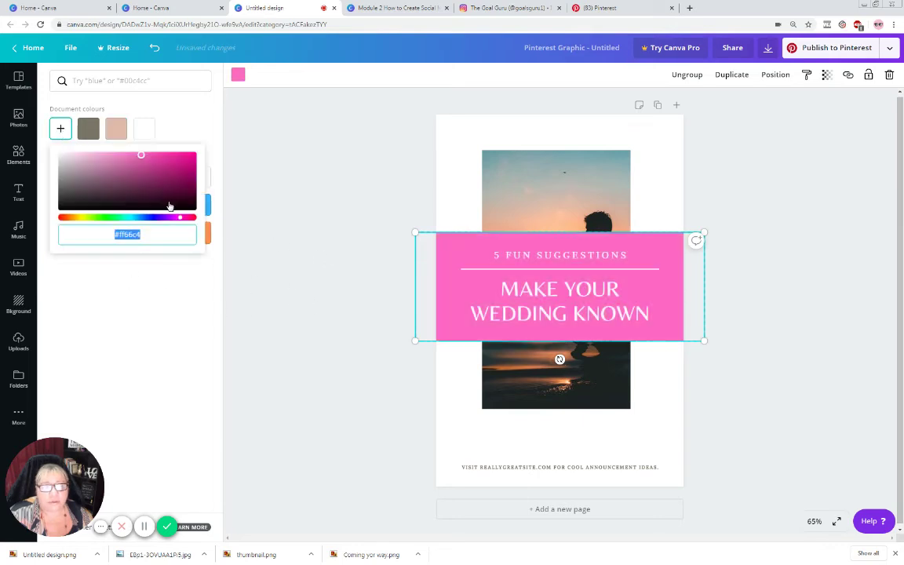
pyautogui.moveTo(144, 160); pyautogui.dragTo(92, 147)
pyautogui.press('Escape')
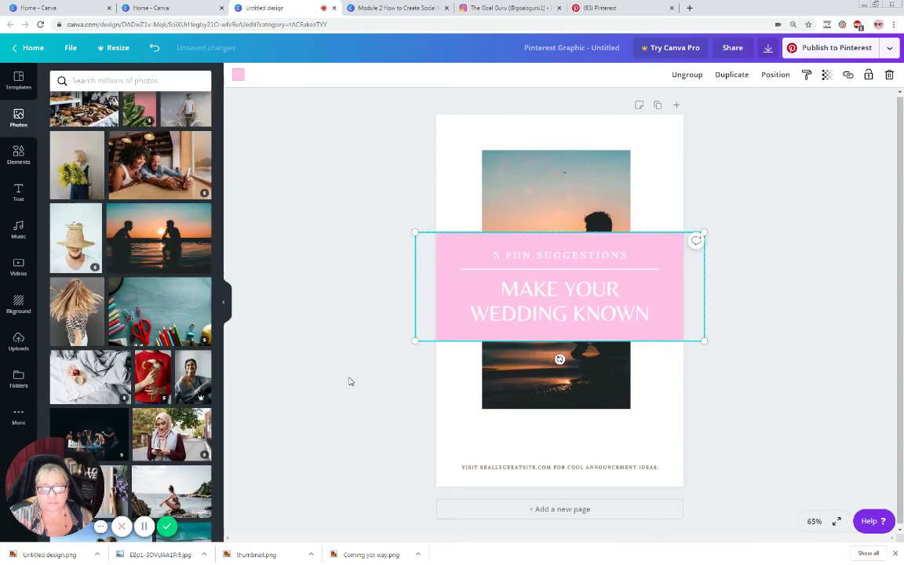
# Step: Remove the sunset photo from the grid, leaving the empty grid in place
pyautogui.click(514, 196)
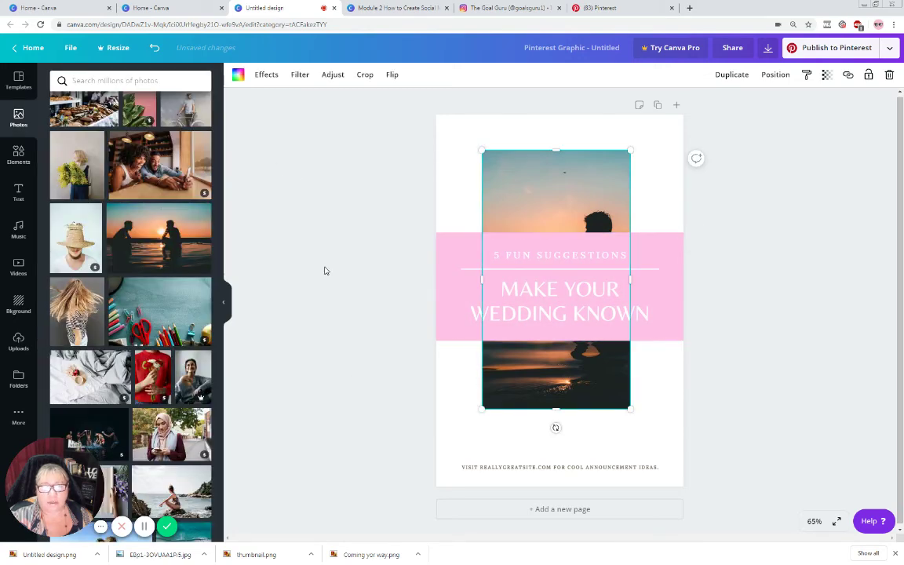
pyautogui.press('Delete')
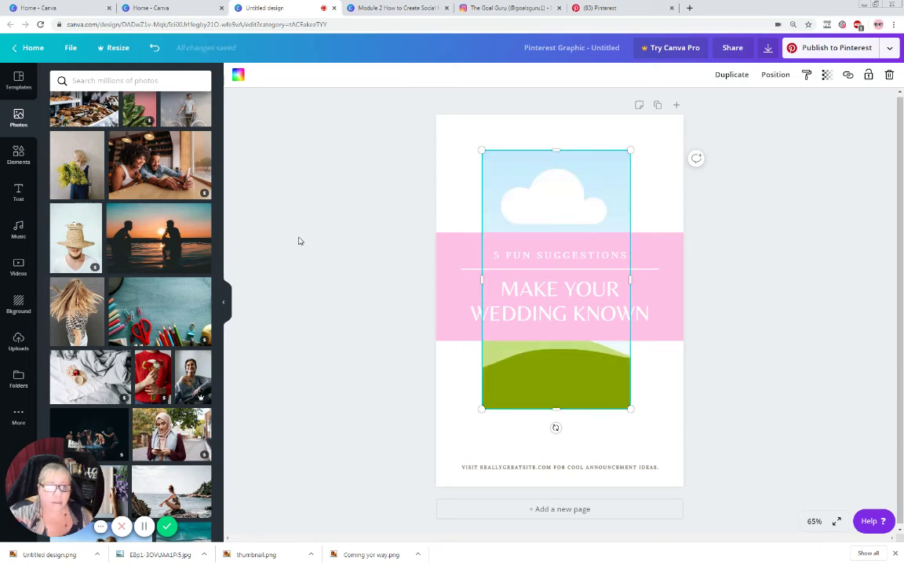
# Step: Try a bright pink page background and undo it
pyautogui.click(21, 306)
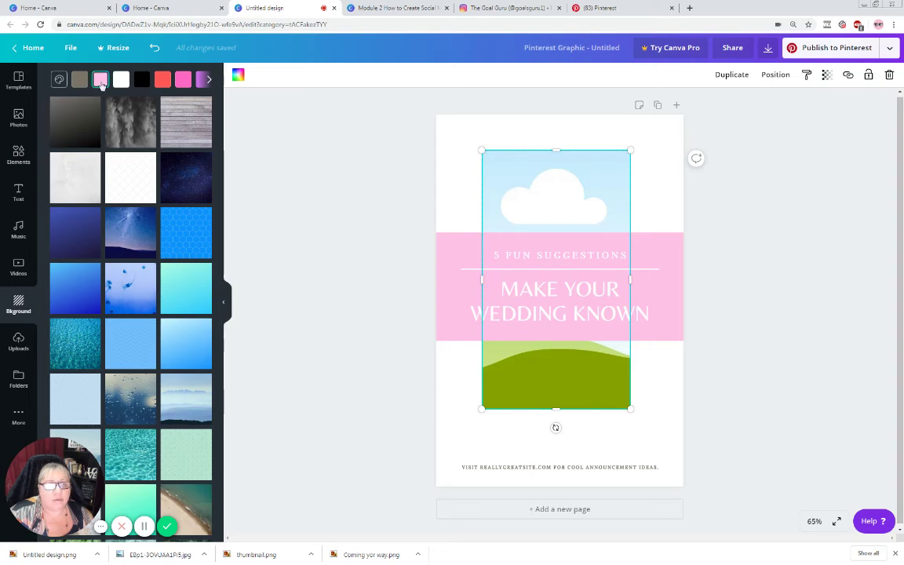
pyautogui.click(209, 81)
pyautogui.click(209, 81)
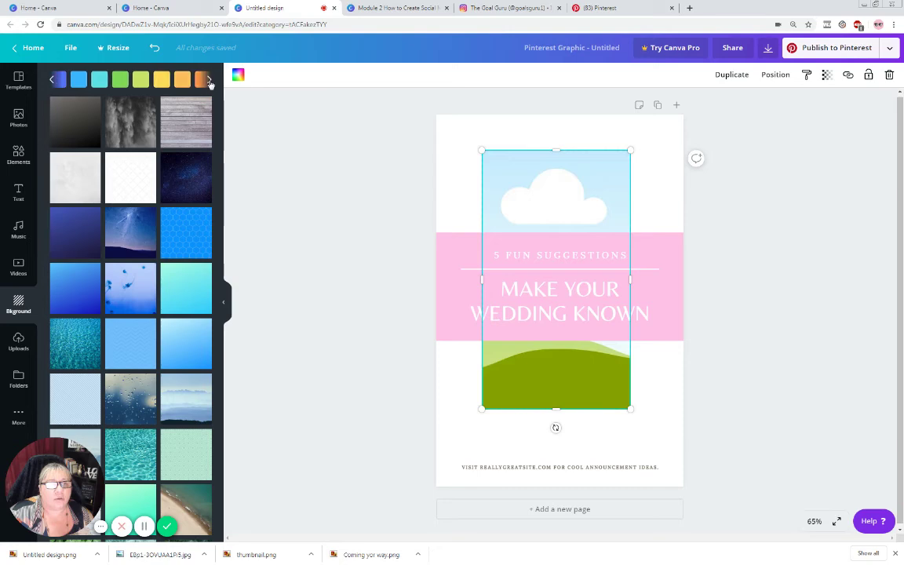
pyautogui.click(54, 80)
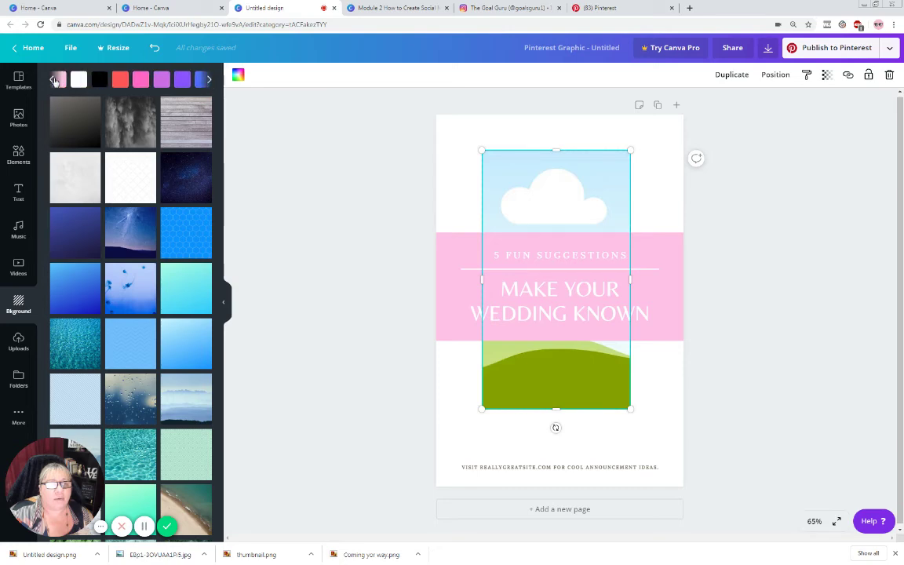
pyautogui.click(141, 79)
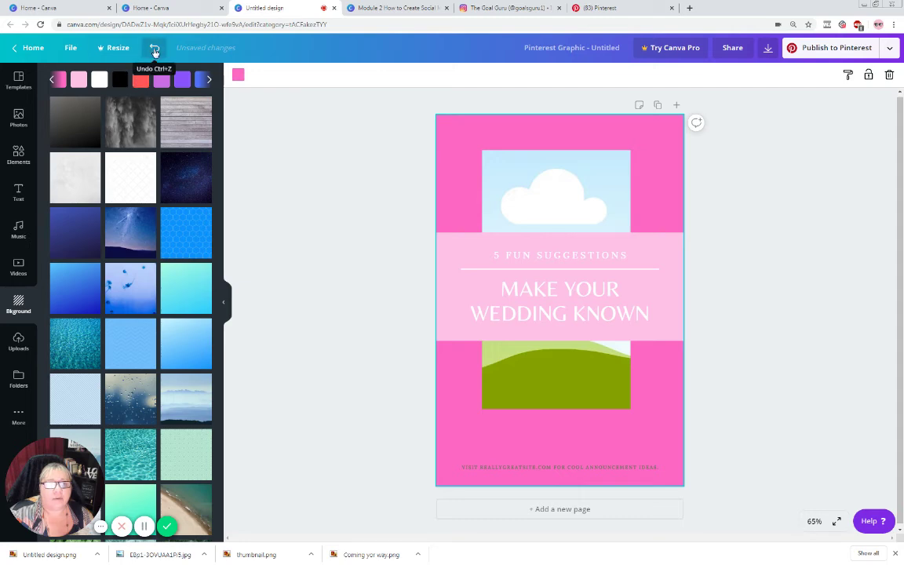
pyautogui.click(154, 49)
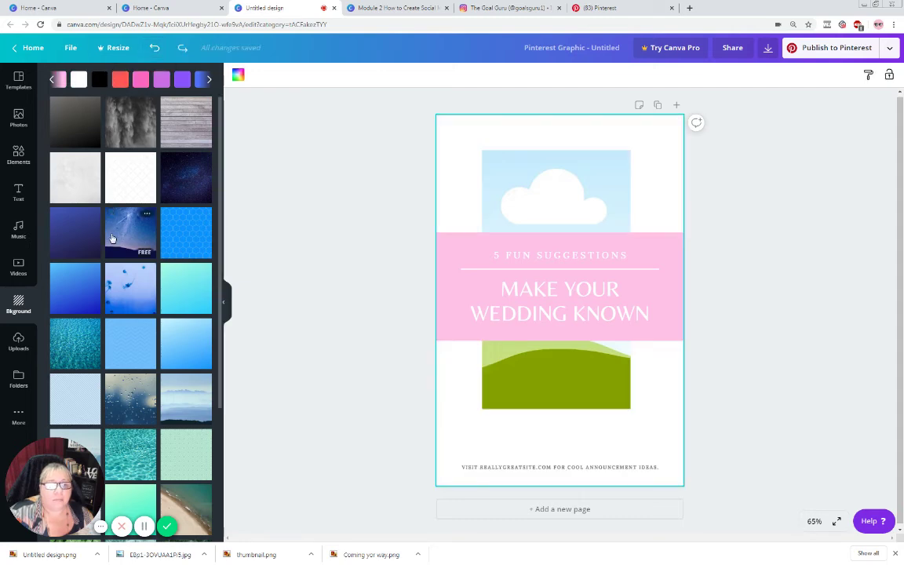
# Step: Set the page background to the dark purple image with blurred pink lights reflected on water
pyautogui.scroll(-10, 149, 261)
pyautogui.scroll(-3, 150, 263)
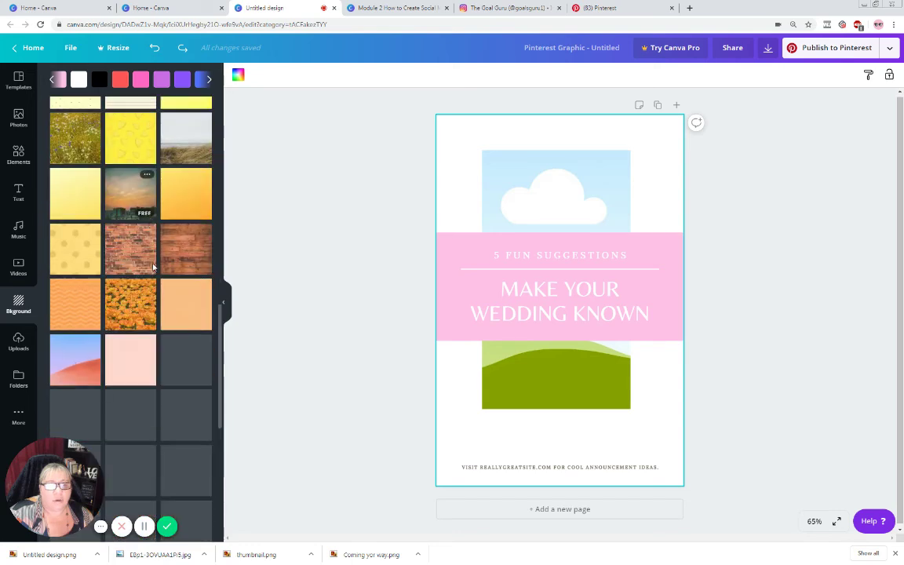
pyautogui.scroll(-3, 138, 273)
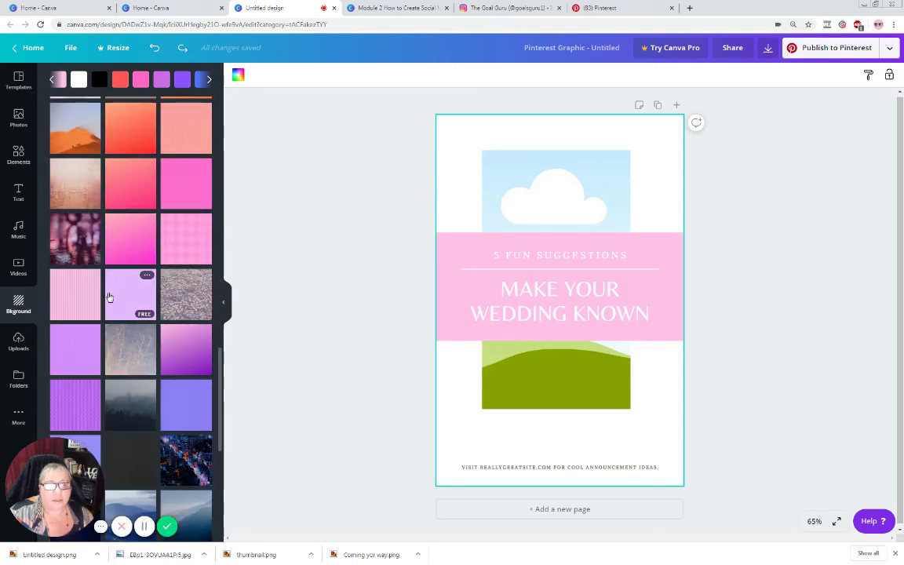
pyautogui.scroll(-1, 109, 296)
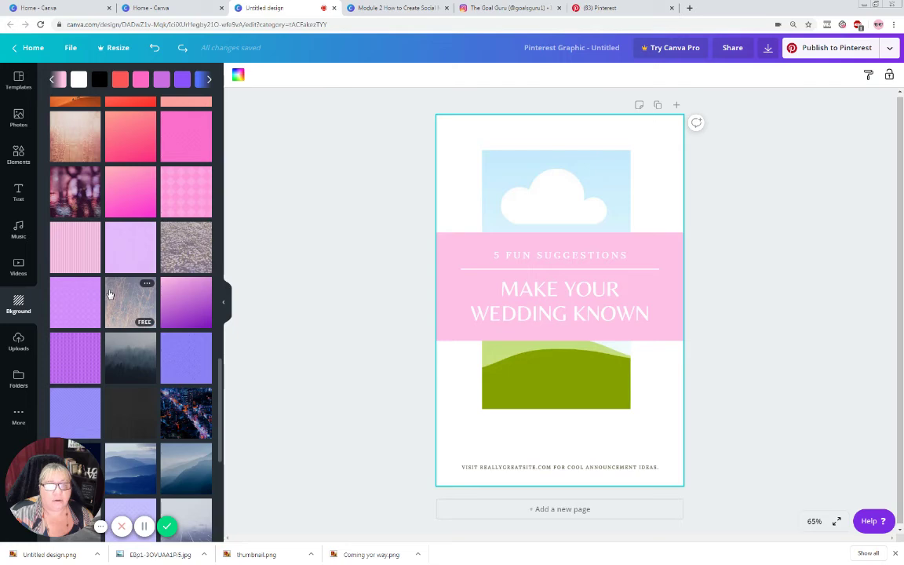
pyautogui.moveTo(81, 194); pyautogui.dragTo(550, 220)
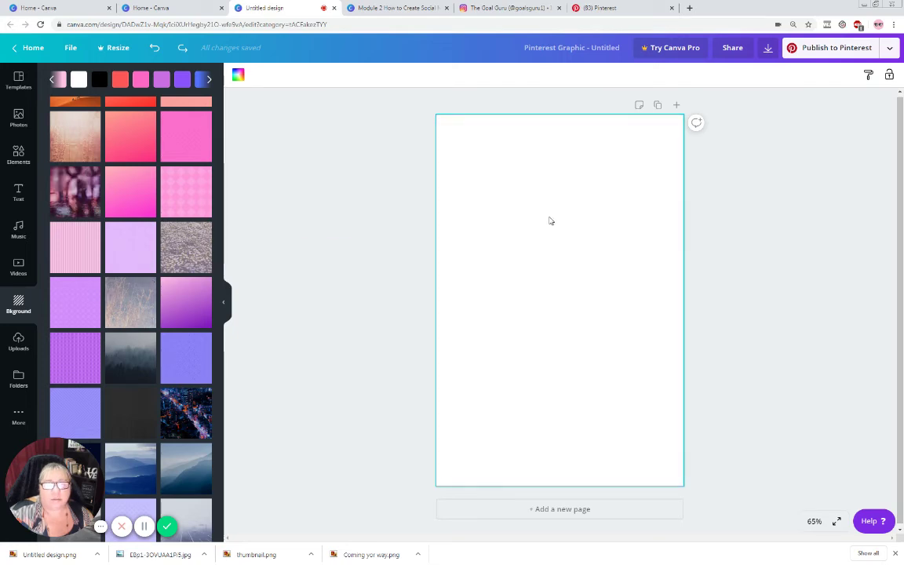
# Step: Select the empty grid and search the photos for "pink photo" to find a matching picture
pyautogui.click(496, 228)
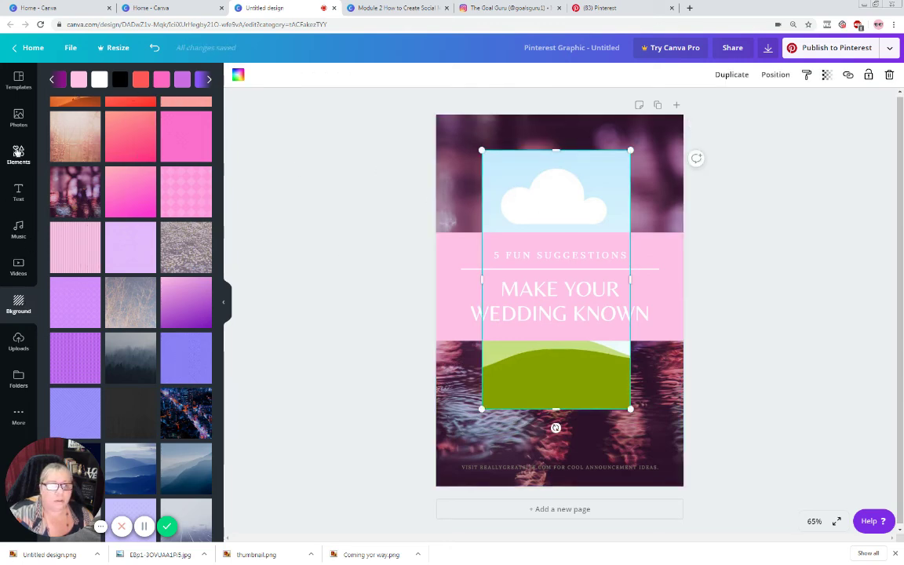
pyautogui.click(19, 118)
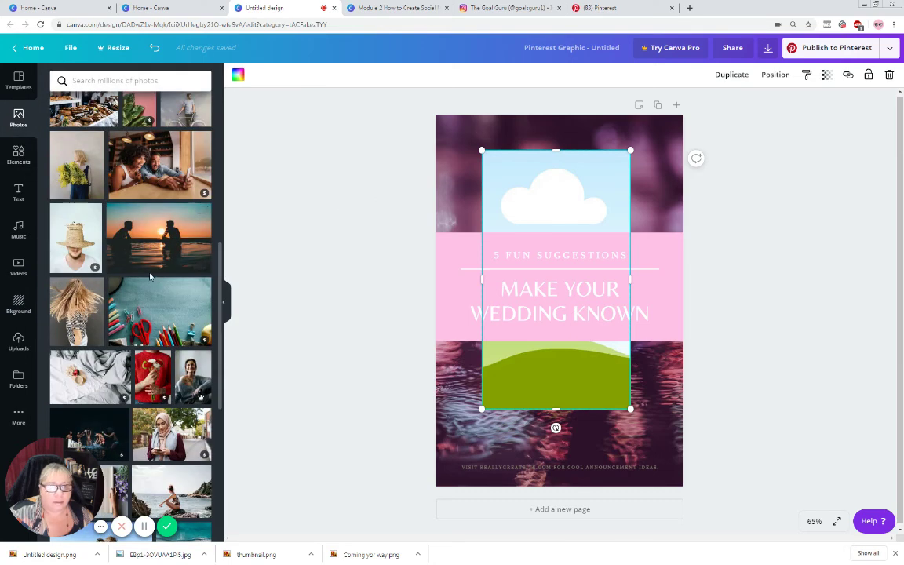
pyautogui.click(115, 80)
pyautogui.write('pink (ph')
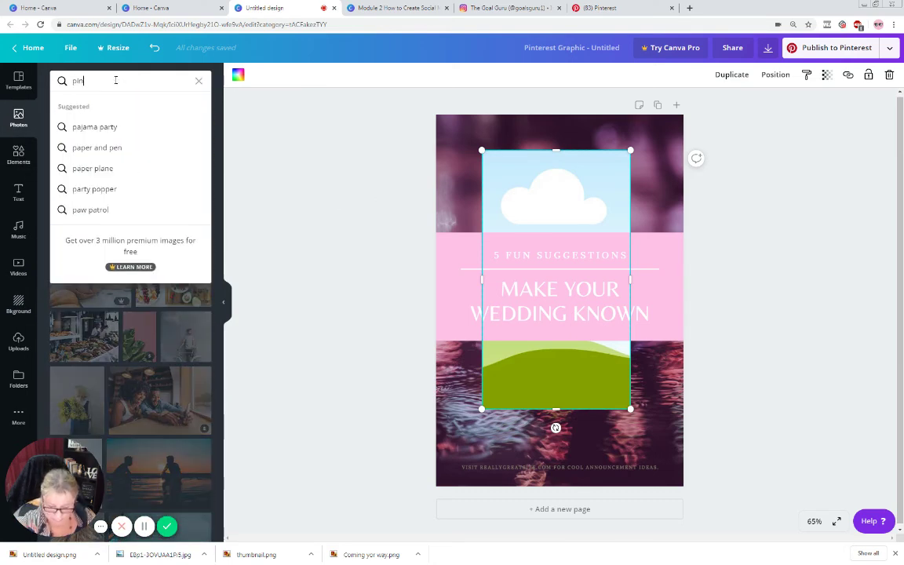
pyautogui.press('BackSpace')
pyautogui.press('BackSpace')
pyautogui.press('BackSpace')
pyautogui.write('photo')
pyautogui.press('Return')
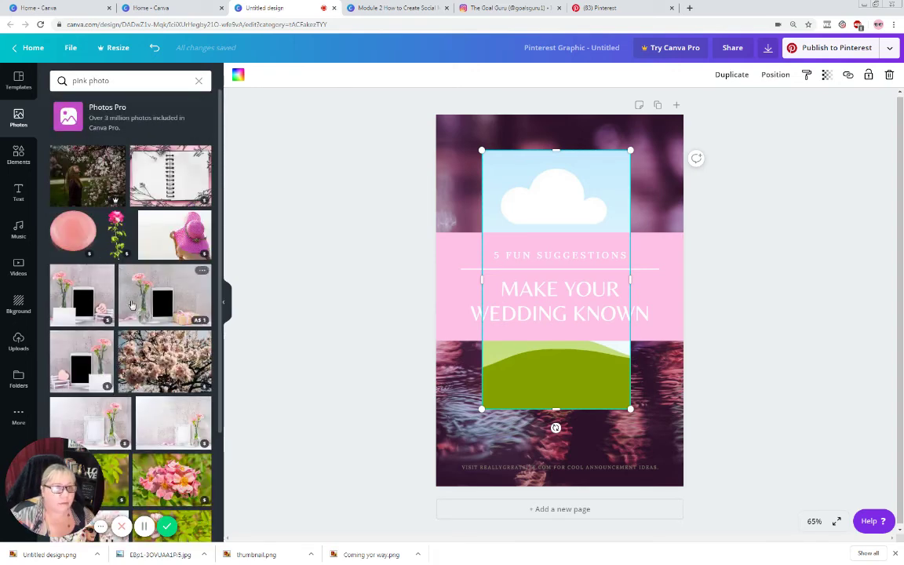
pyautogui.scroll(-5, 145, 366)
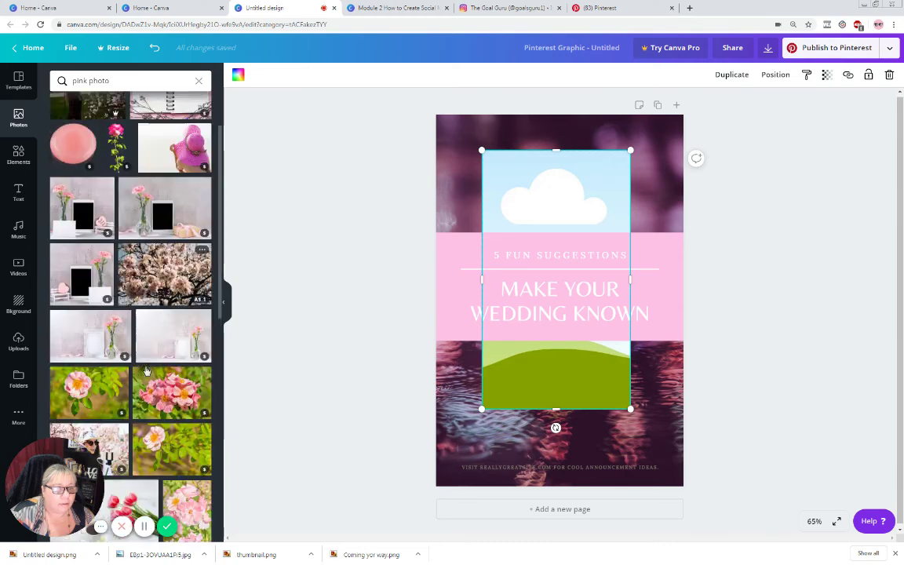
# Step: Refine the photo search to "free pink photo"
pyautogui.click(73, 80)
pyautogui.write('free')
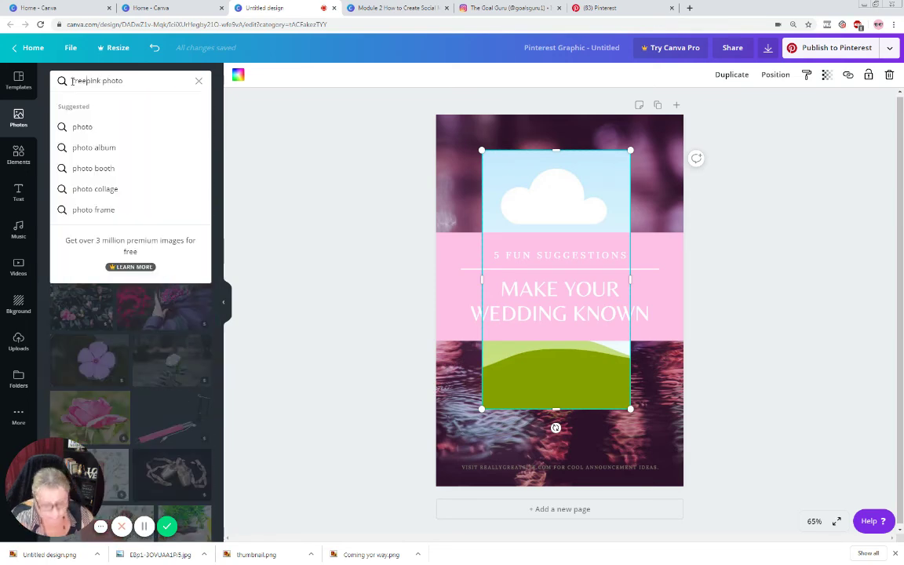
pyautogui.press('Return')
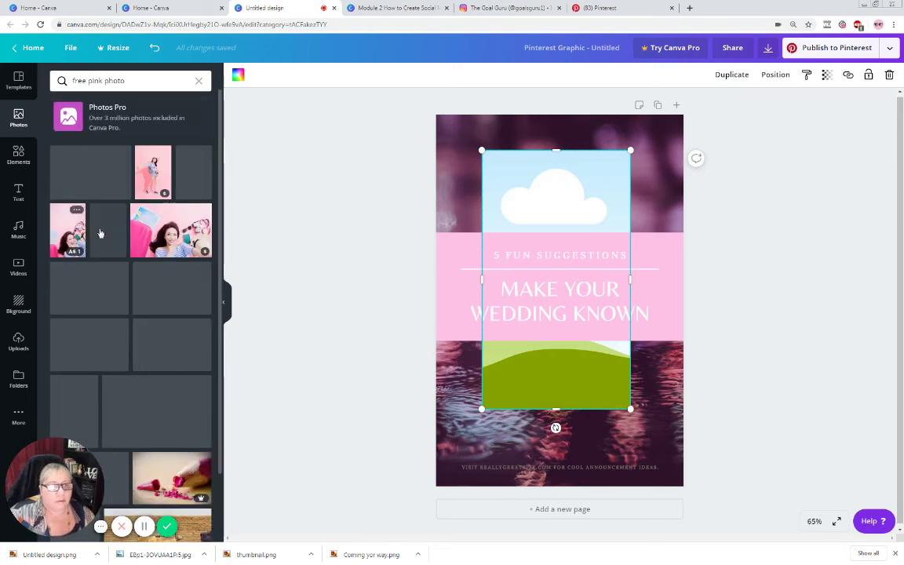
# Step: Fill the empty grid with the uploaded photo of pink flowers and green leaves on white wood
pyautogui.scroll(-3, 104, 317)
pyautogui.scroll(-5, 105, 317)
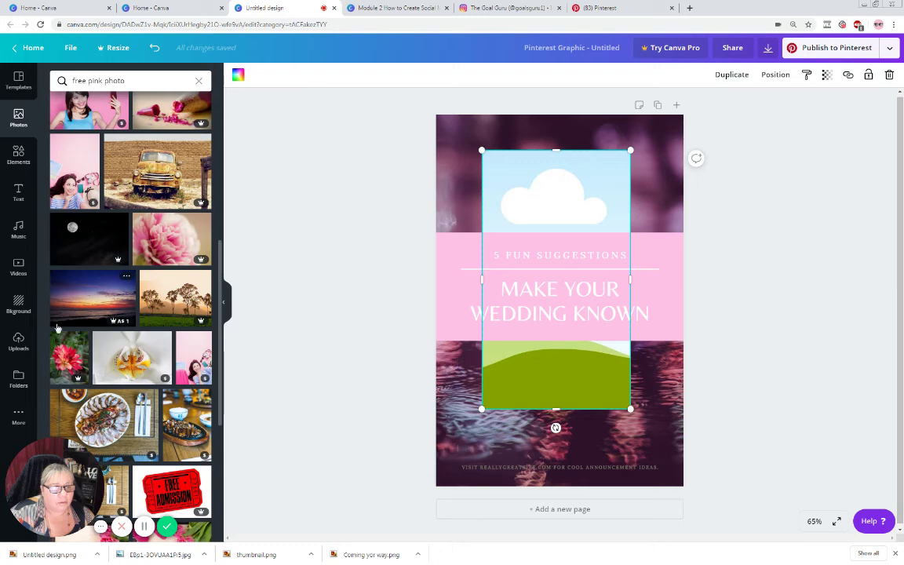
pyautogui.scroll(-2, 149, 316)
pyautogui.scroll(-3, 149, 316)
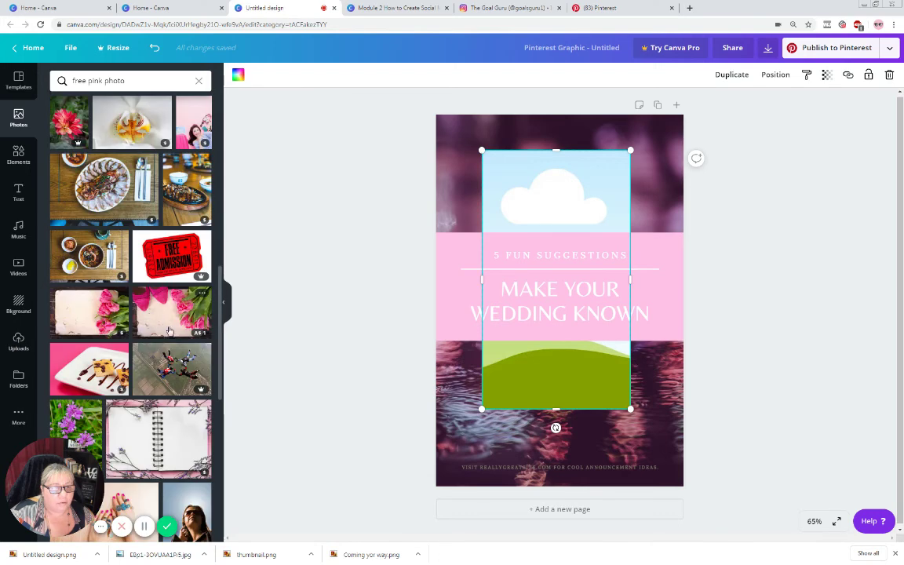
pyautogui.scroll(-1, 167, 358)
pyautogui.scroll(-2, 167, 358)
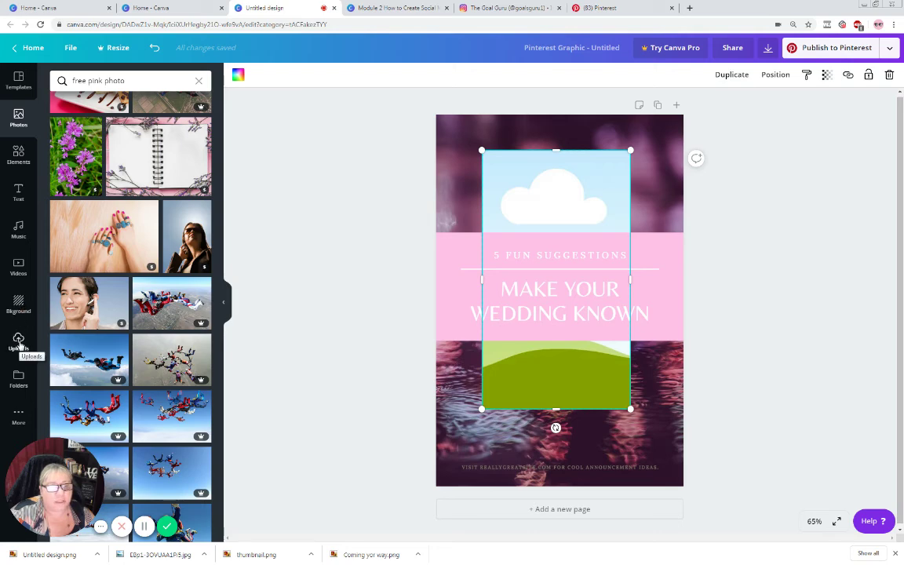
pyautogui.click(19, 342)
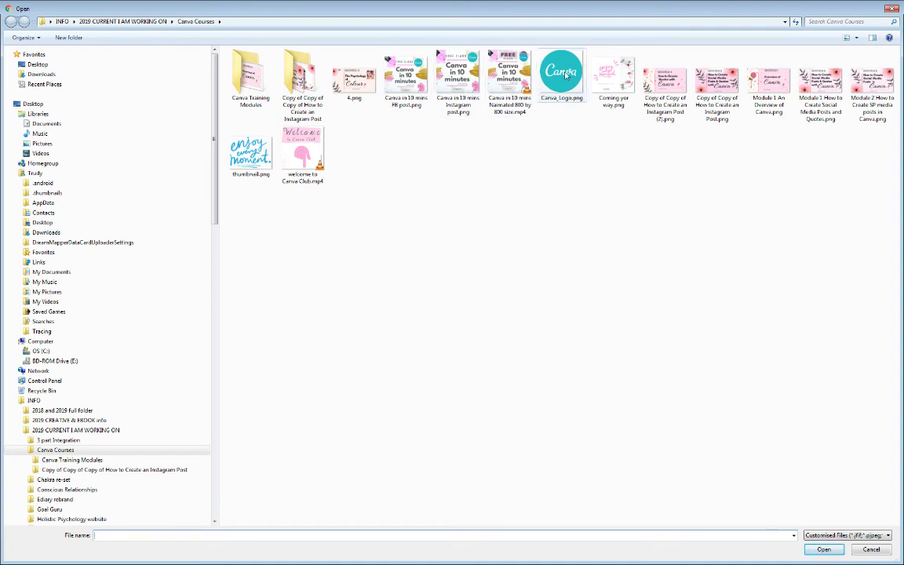
pyautogui.doubleClick(611, 79)
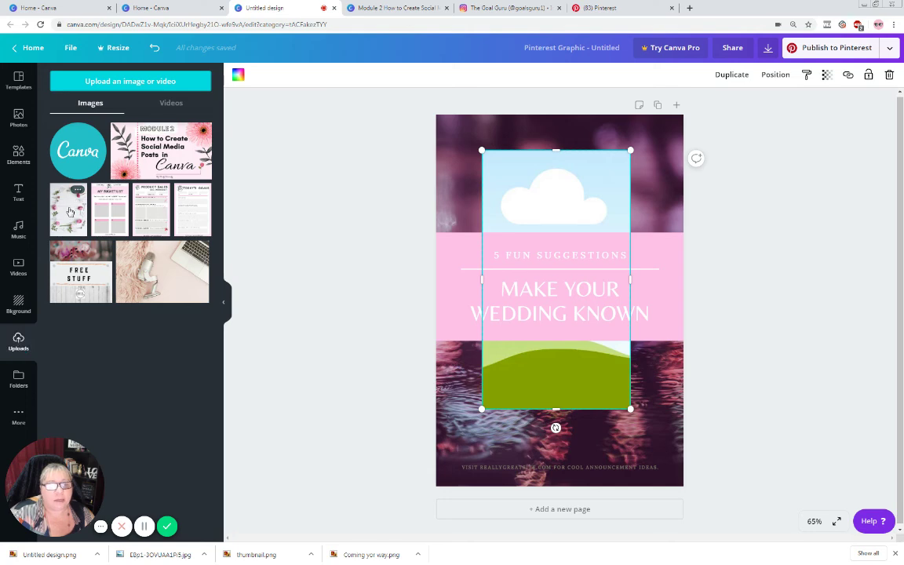
pyautogui.moveTo(69, 212); pyautogui.dragTo(550, 209)
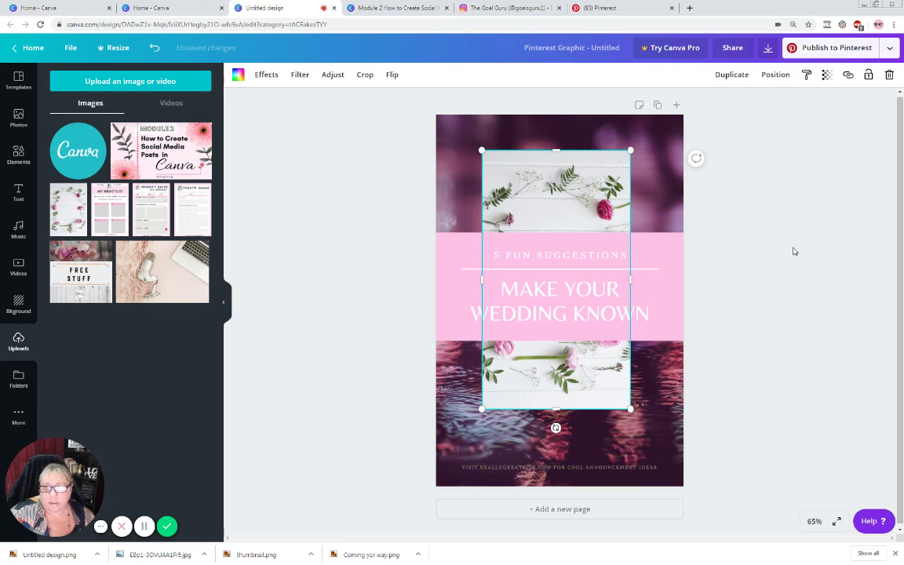
# Step: Replace the main heading on the pink band with "FOR A SUCCESSFUL 2020"
pyautogui.click(506, 290)
pyautogui.click(506, 290)
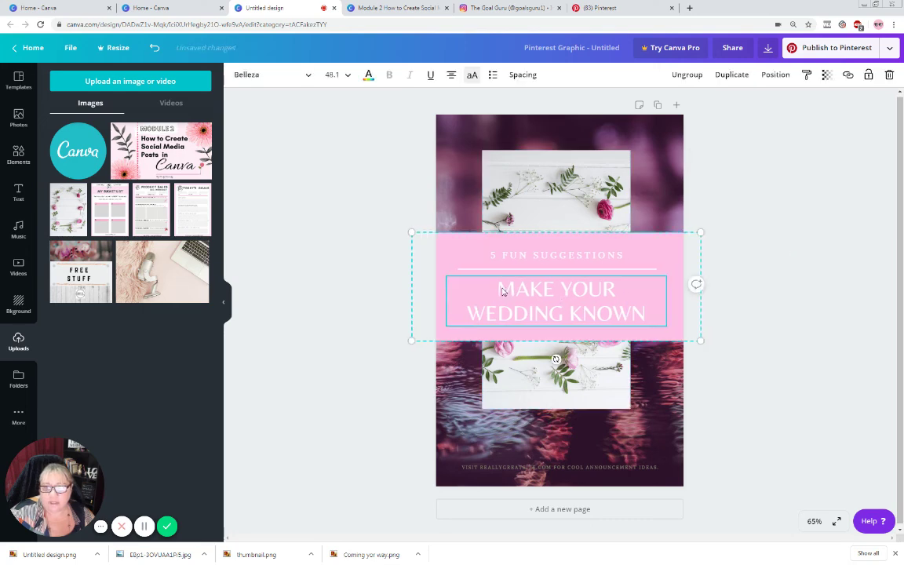
pyautogui.moveTo(501, 289); pyautogui.dragTo(625, 306)
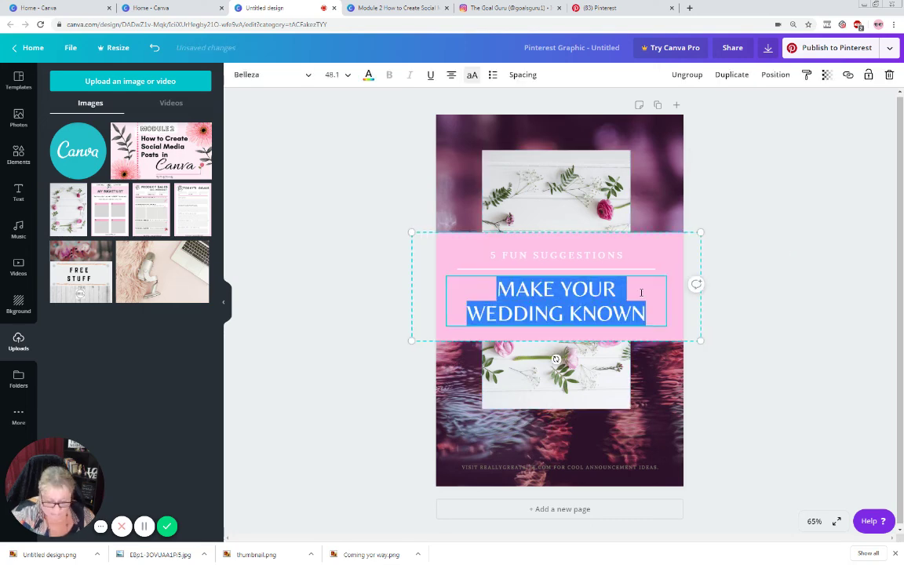
pyautogui.write('FOR A SUCCES')
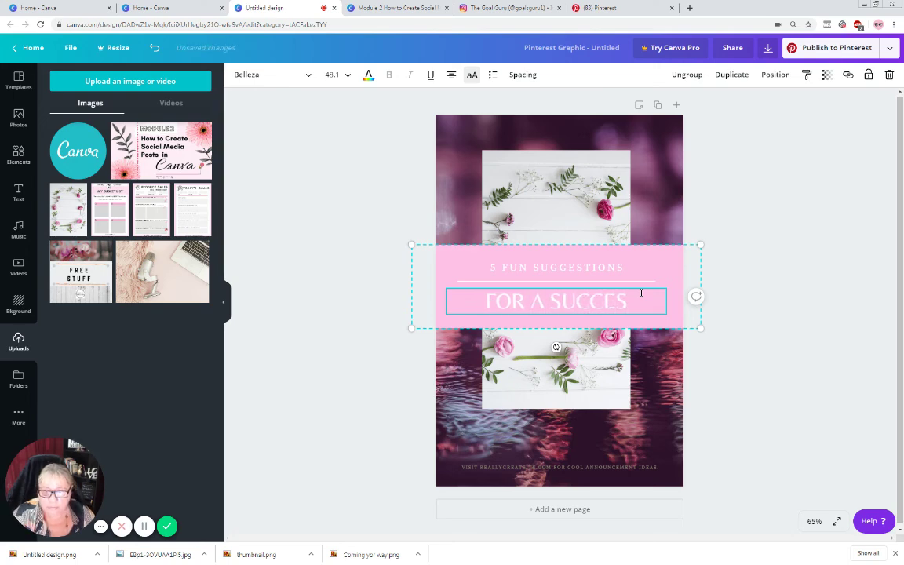
pyautogui.write('SFUL 2020')
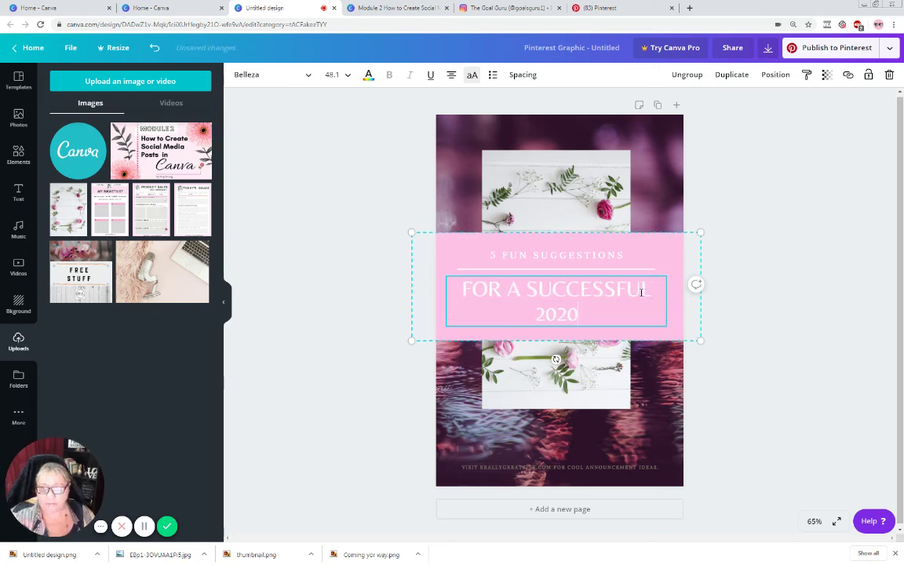
pyautogui.click(767, 289)
# Step: Format the website line at the foot of the graphic in white ABeeZee at size 21
pyautogui.click(507, 469)
pyautogui.moveTo(460, 468); pyautogui.dragTo(671, 469)
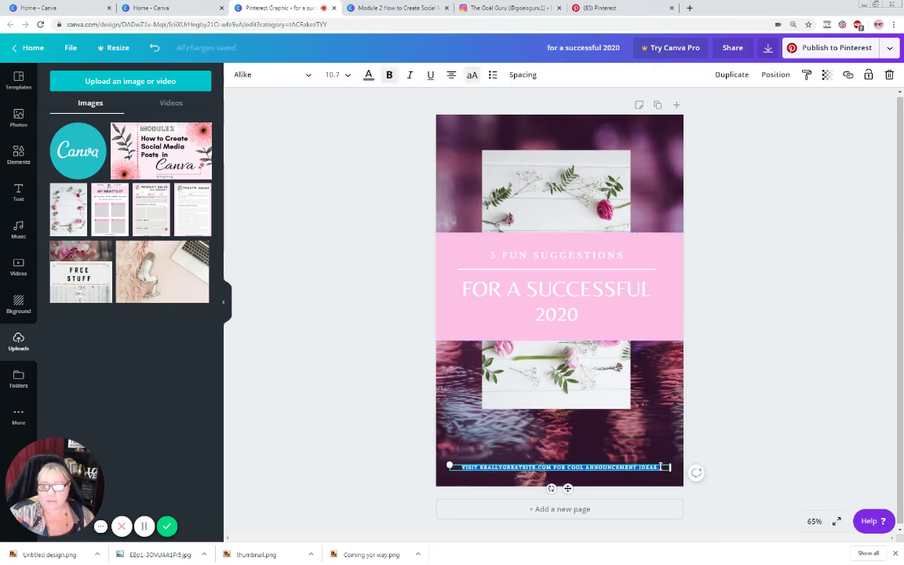
pyautogui.click(368, 77)
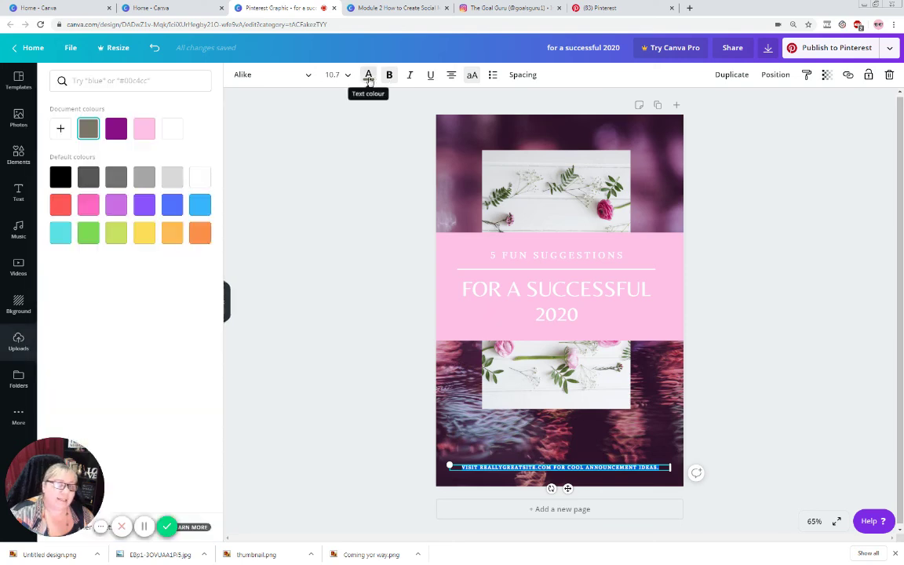
pyautogui.click(175, 134)
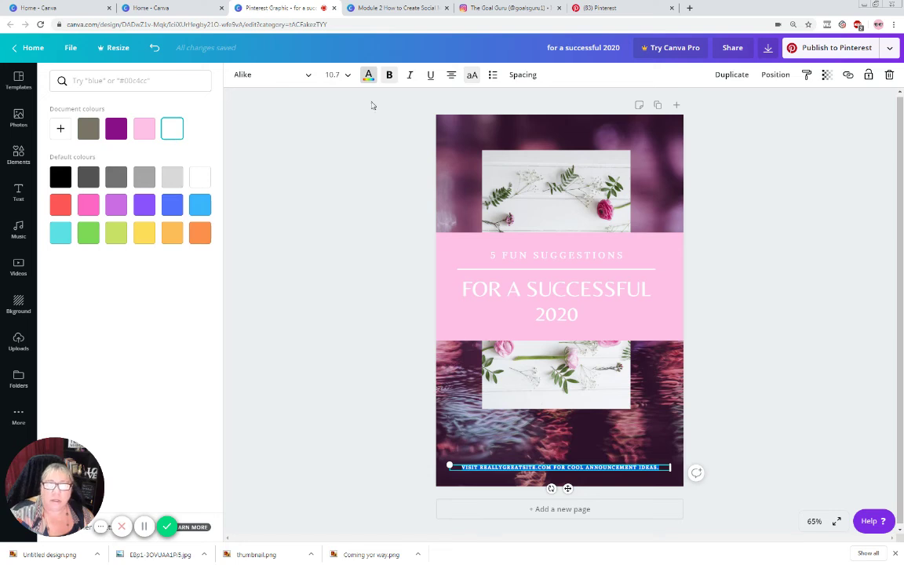
pyautogui.click(340, 76)
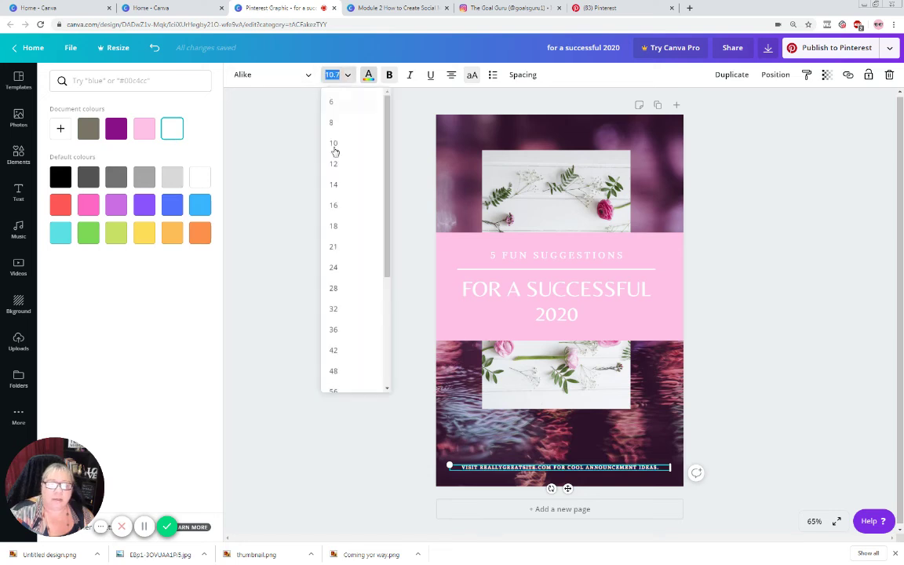
pyautogui.click(339, 247)
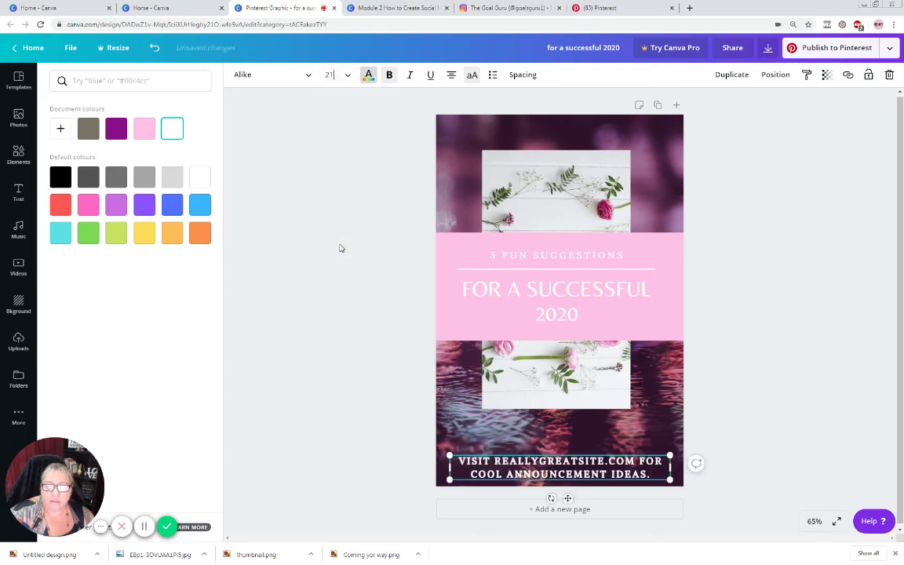
pyautogui.click(309, 76)
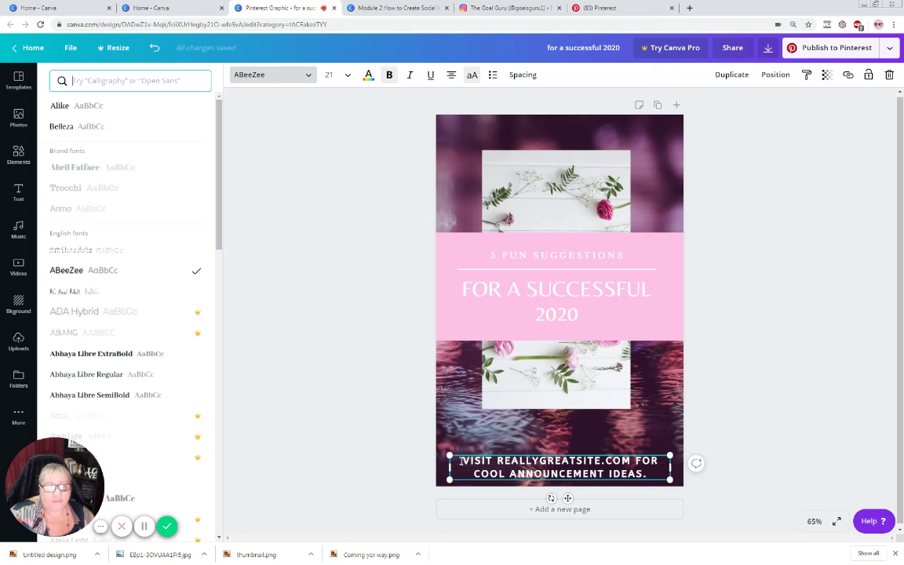
# Step: Replace the website line at the foot of the graphic with the author's full name
pyautogui.moveTo(462, 462); pyautogui.dragTo(651, 474)
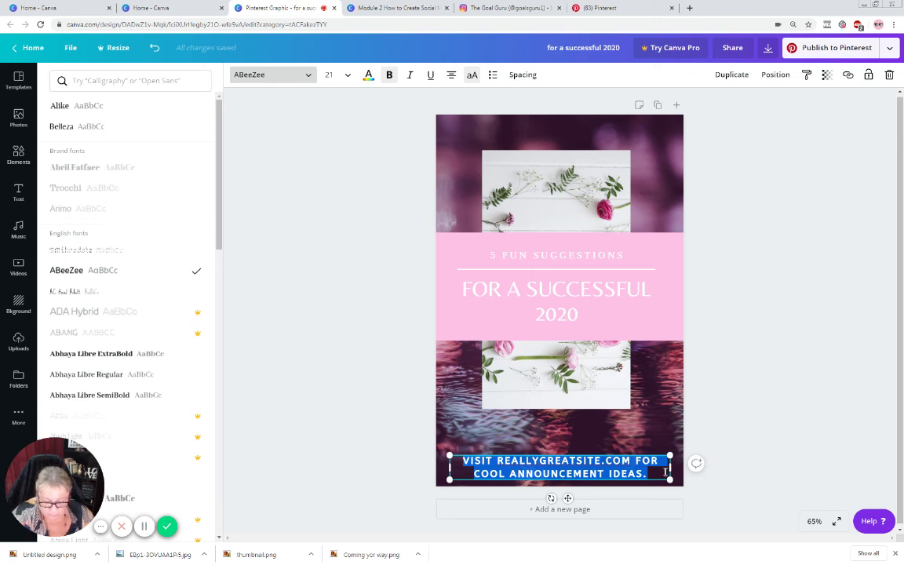
pyautogui.write('TRUDY VESOTSKY')
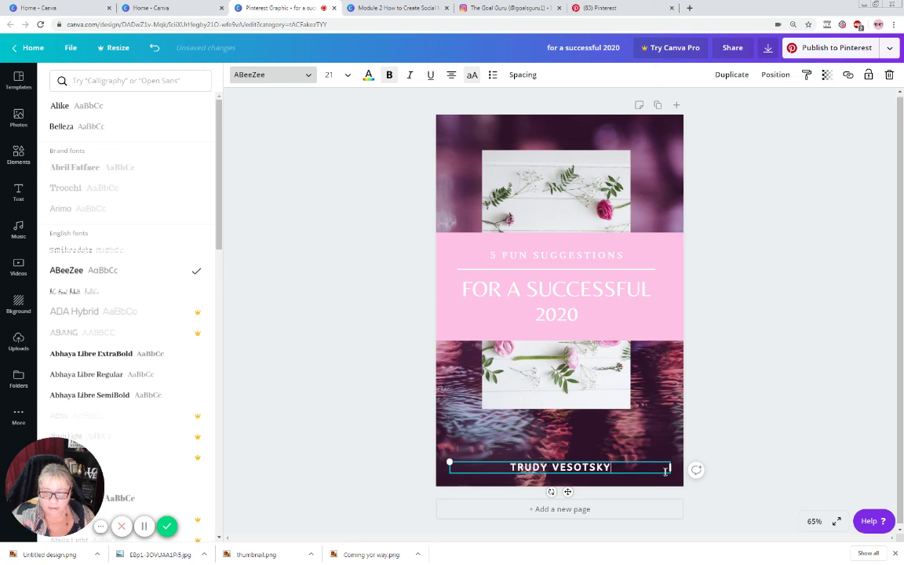
pyautogui.press('Escape')
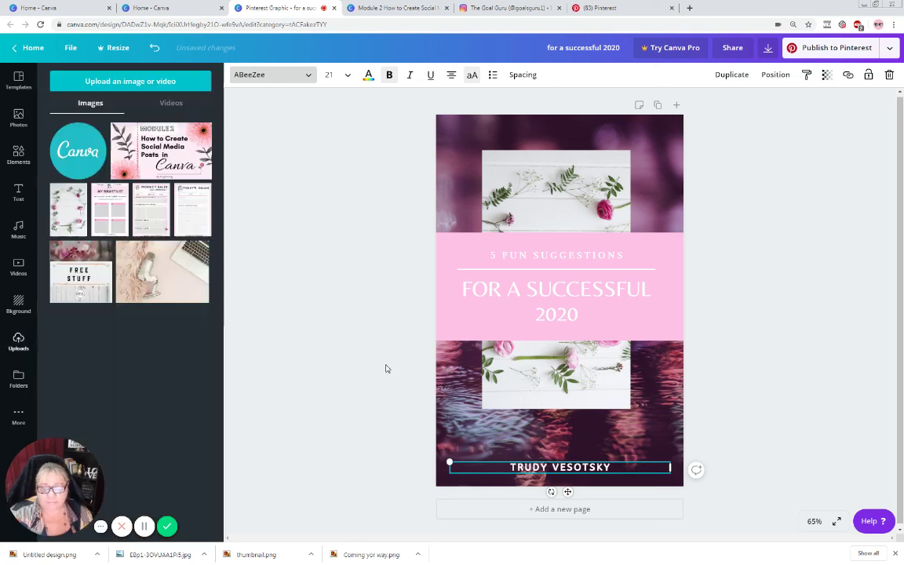
# Step: Add a single-cell grid as a thin full-width strip behind the footer name and fill it with the document's light pink
pyautogui.click(18, 151)
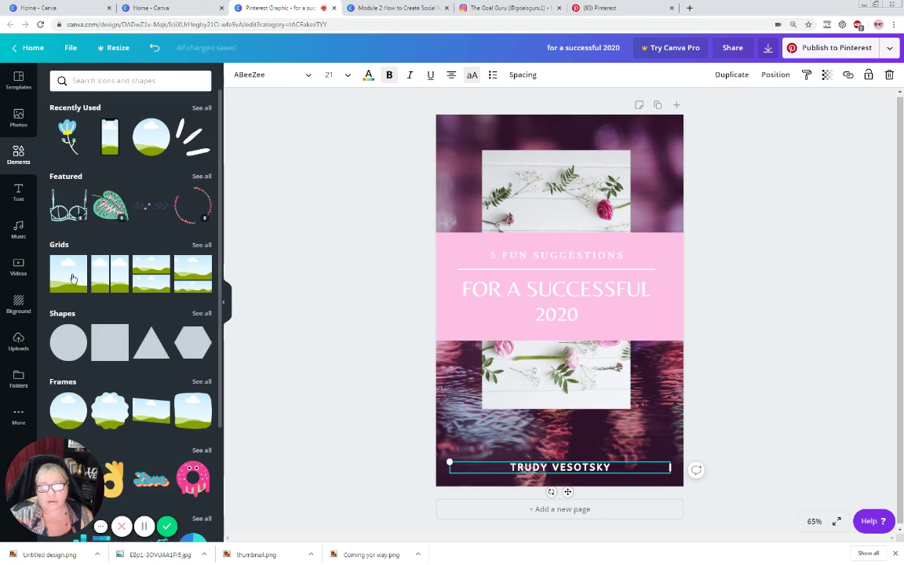
pyautogui.click(72, 278)
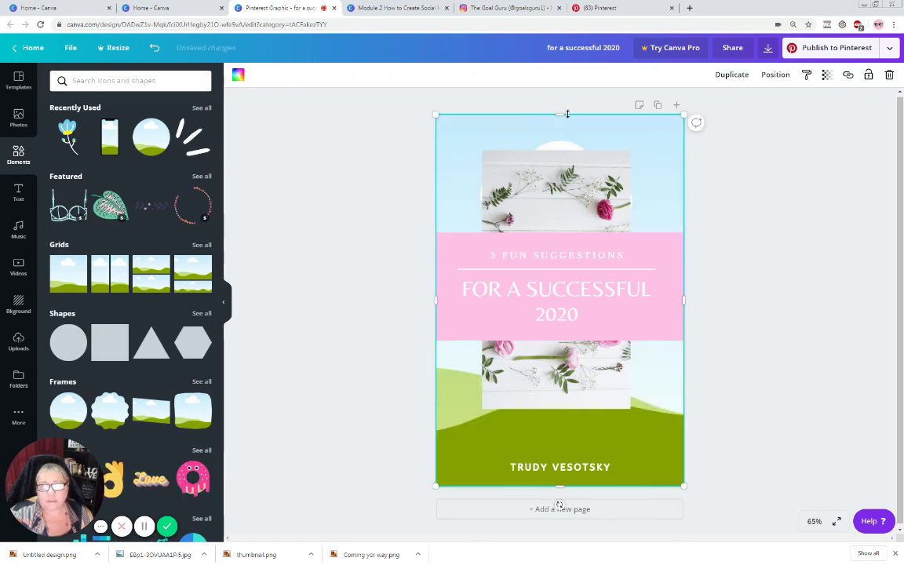
pyautogui.moveTo(561, 113); pyautogui.dragTo(628, 449)
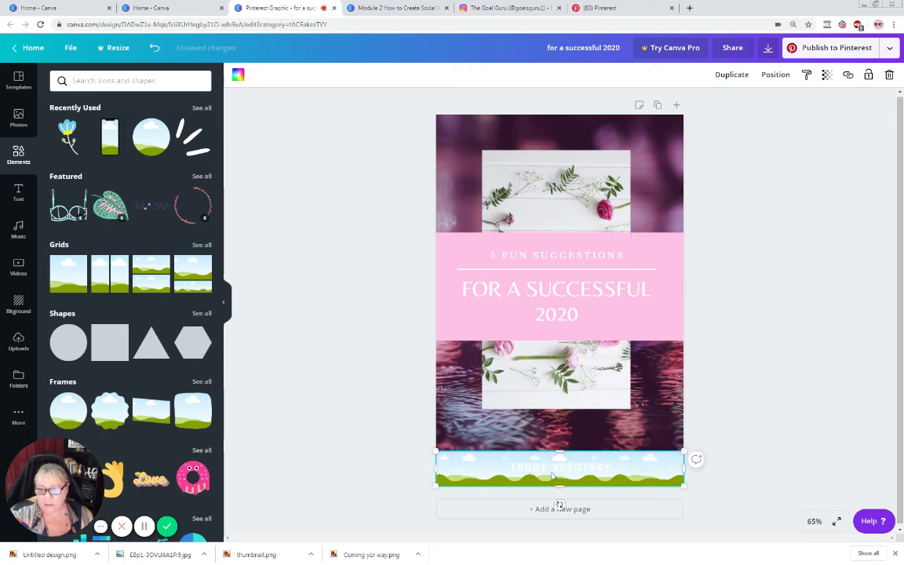
pyautogui.moveTo(565, 487); pyautogui.dragTo(562, 483)
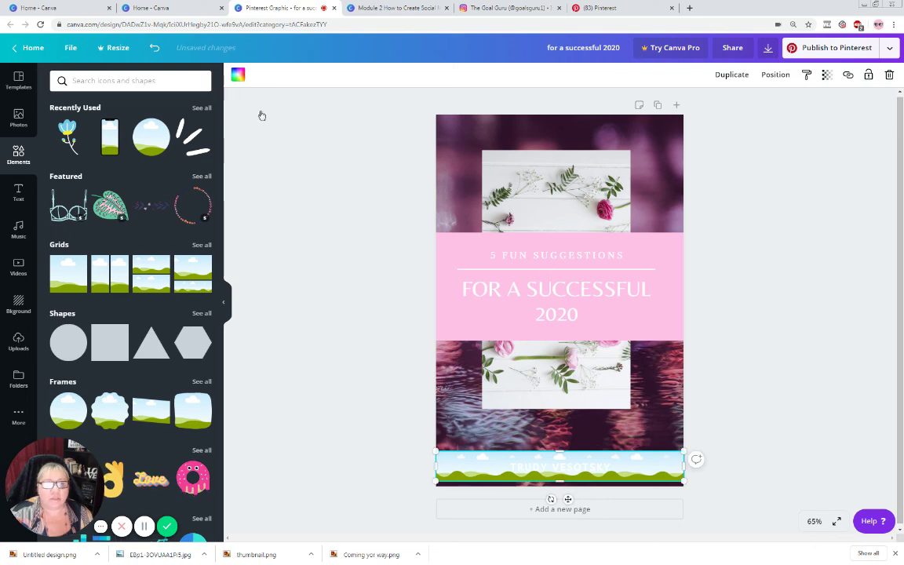
pyautogui.click(238, 74)
pyautogui.click(116, 128)
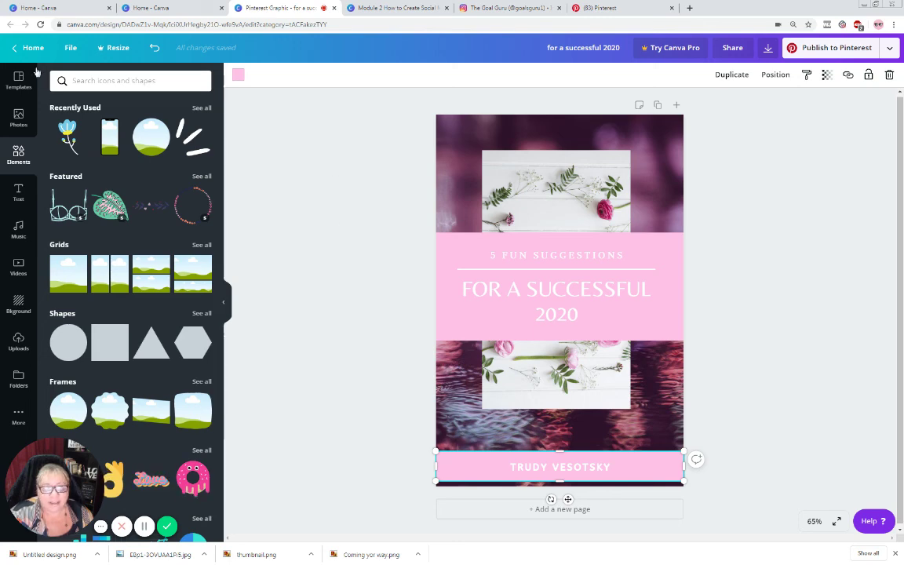
# Step: Save the finished Pinterest graphic
pyautogui.click(72, 52)
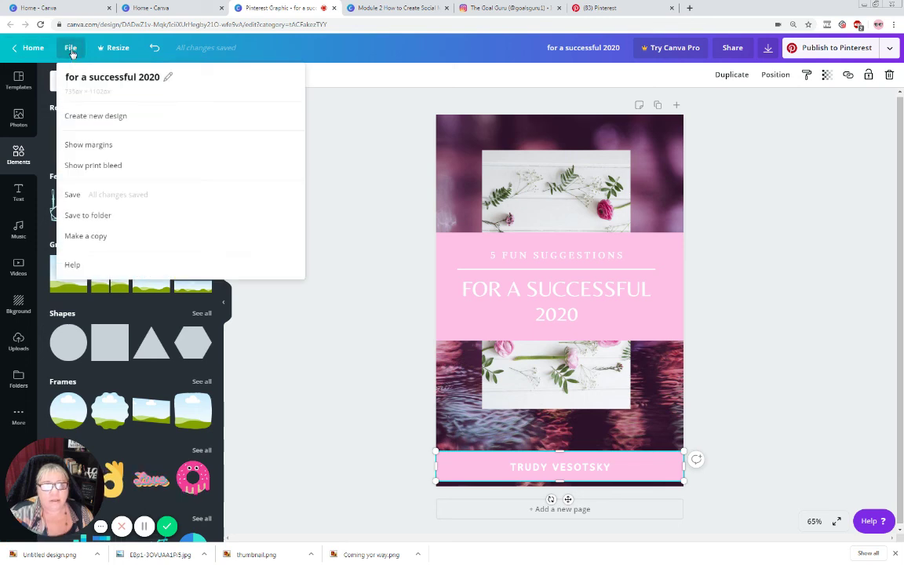
pyautogui.click(91, 194)
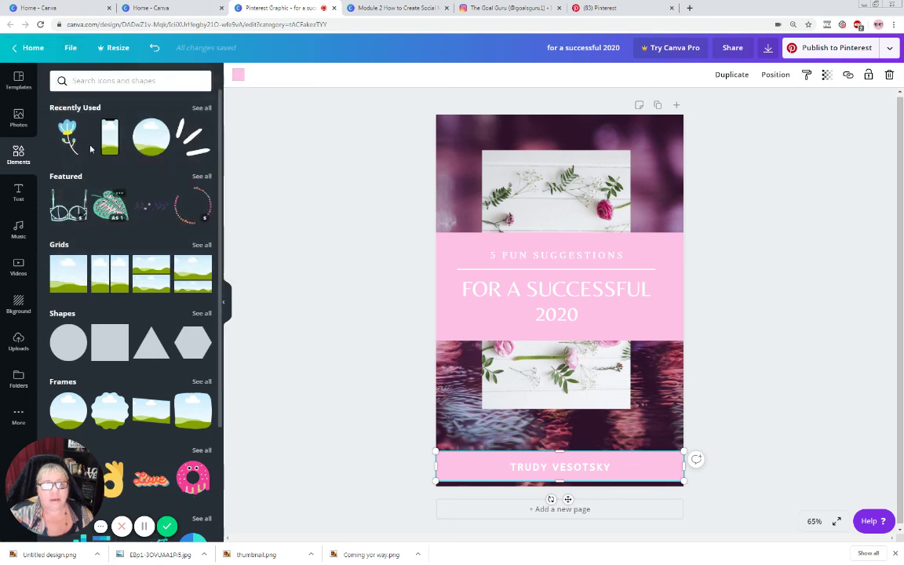
pyautogui.click(71, 47)
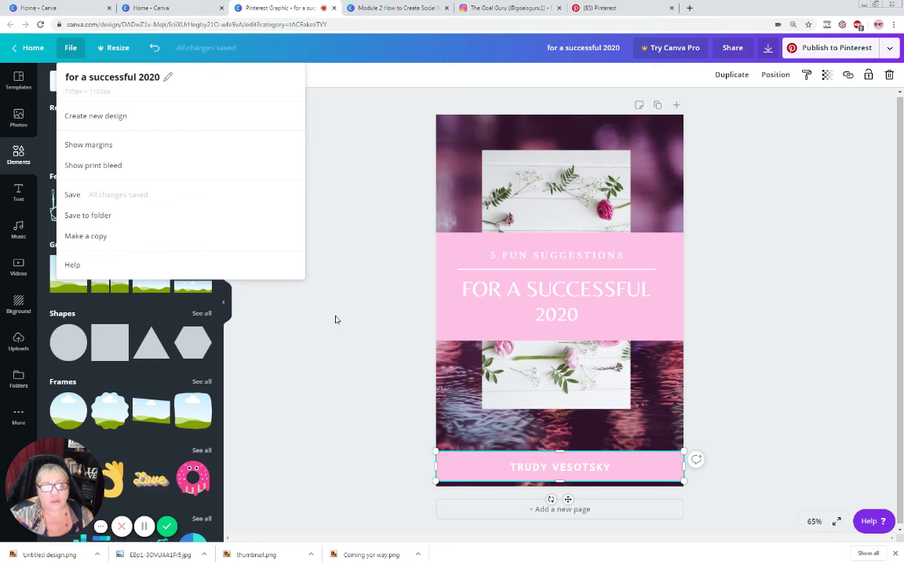
# Step: Return to the home page and locate the "for a successful 2020" design among the saved designs
pyautogui.click(16, 52)
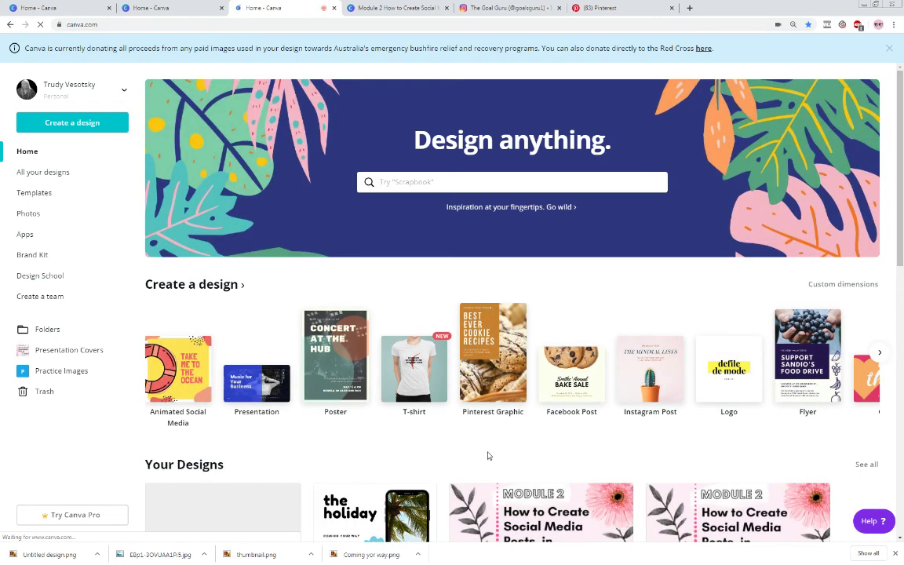
pyautogui.scroll(-3, 474, 455)
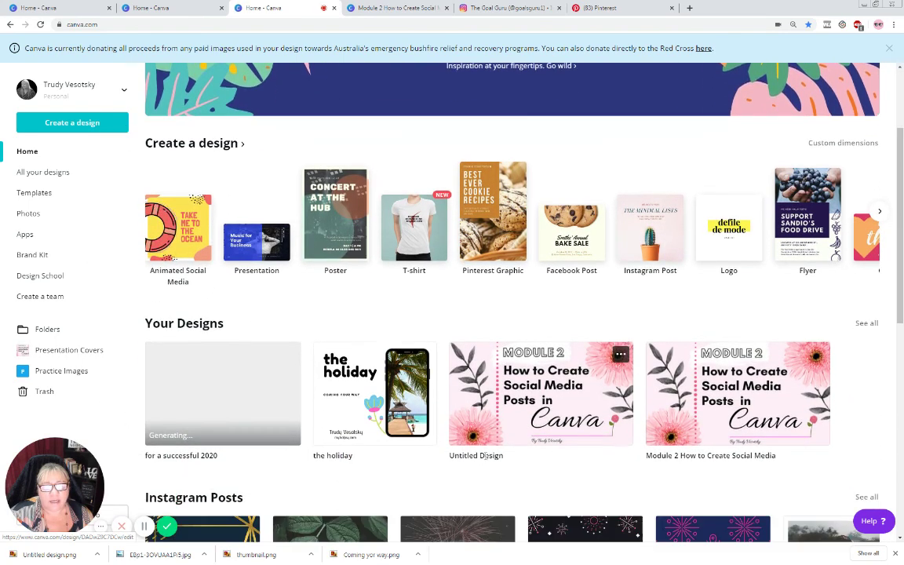
pyautogui.scroll(-1, 468, 466)
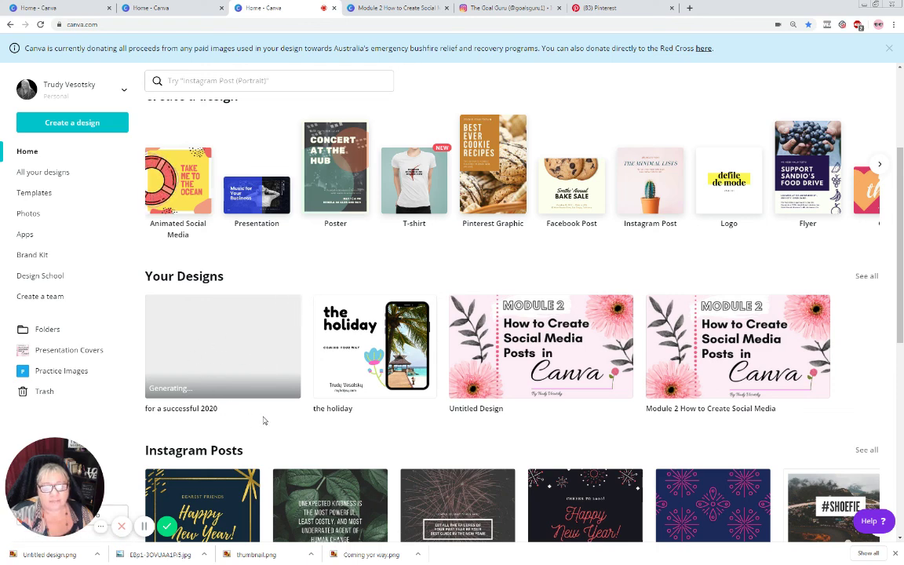
pyautogui.moveTo(289, 318)
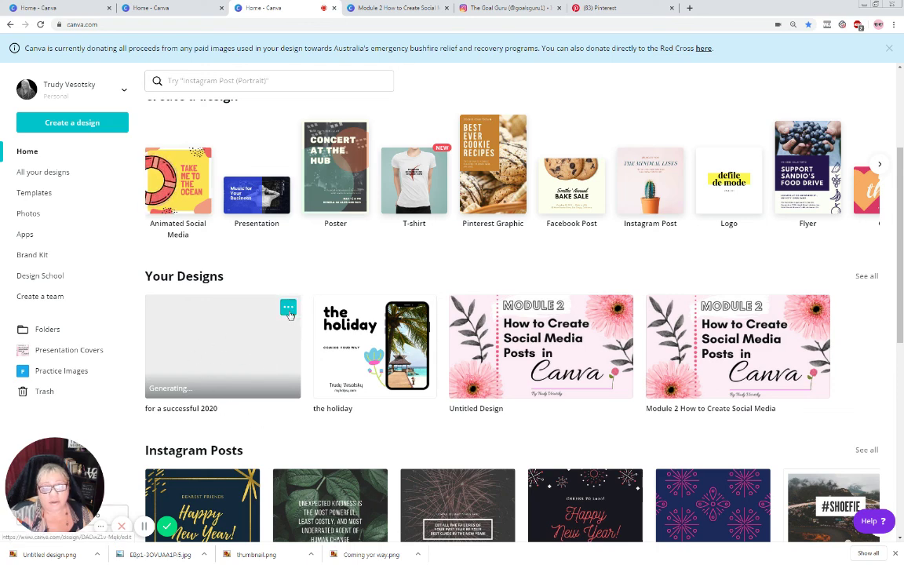